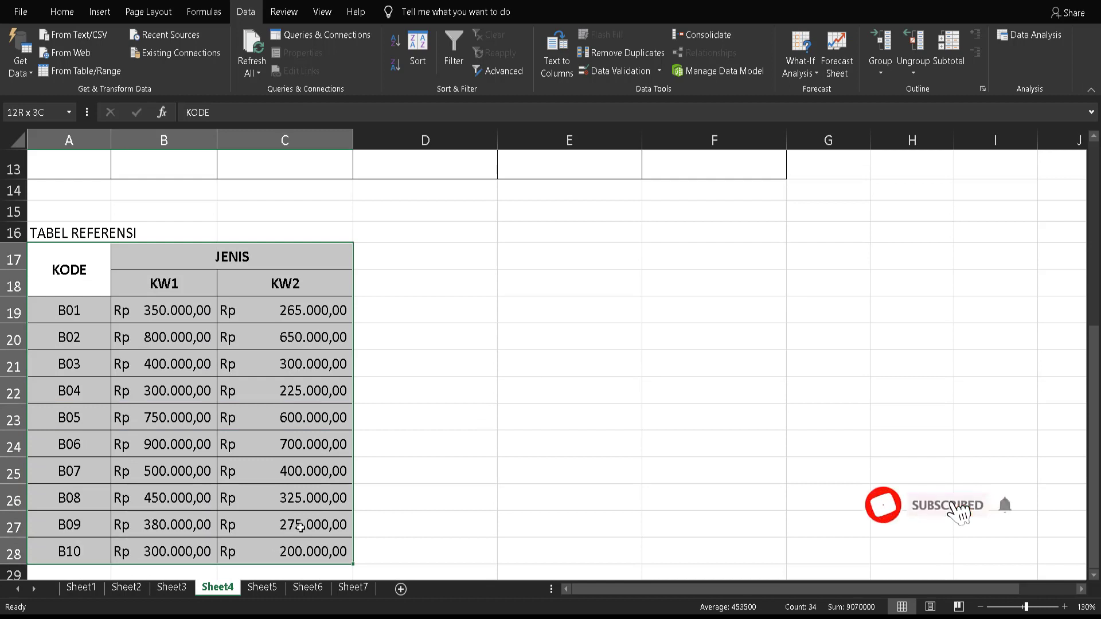
Step: Examine the layout of the empty DAFTAR TRANSAKSI table in A3:F13, from the JENIS column to the TOTAL column
scroll(580, 350, up, 4)
click(386, 327)
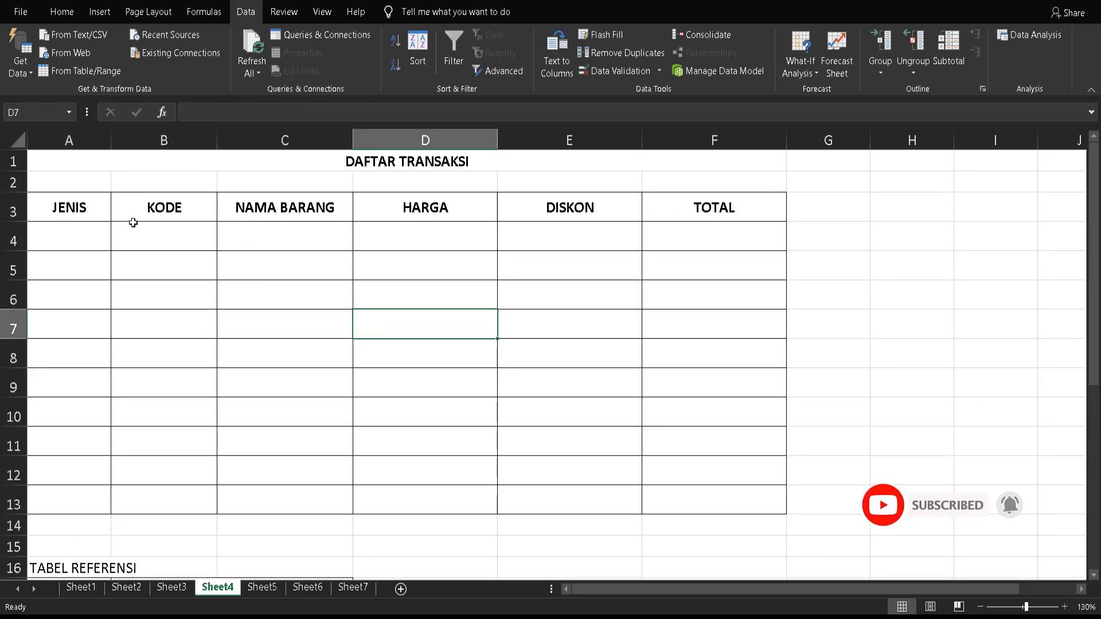
drag(94, 214, 718, 492)
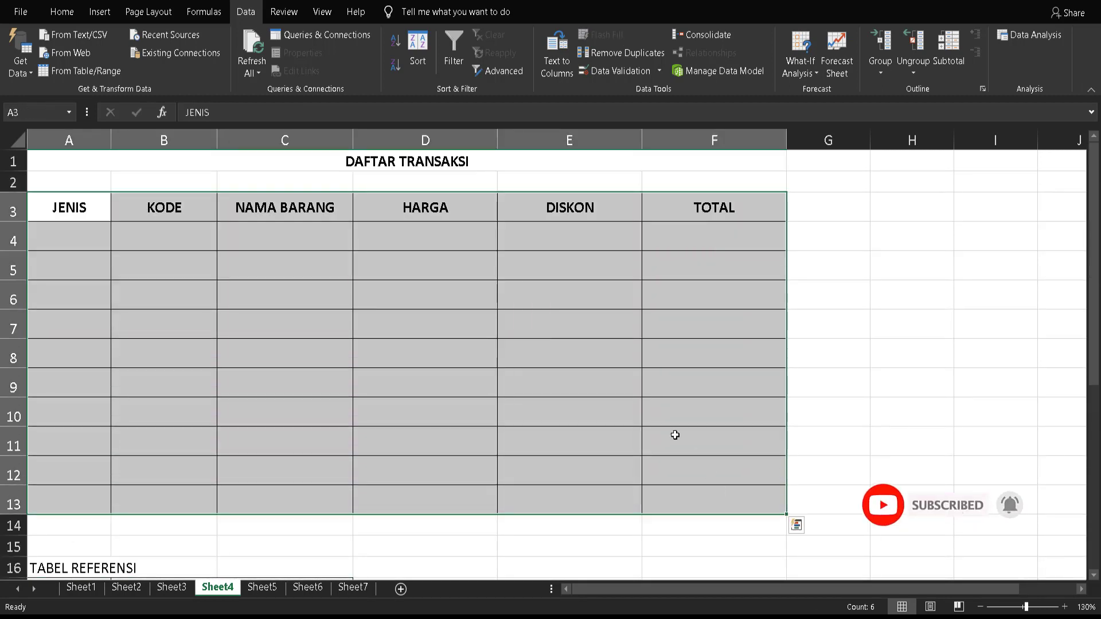
click(545, 325)
click(126, 287)
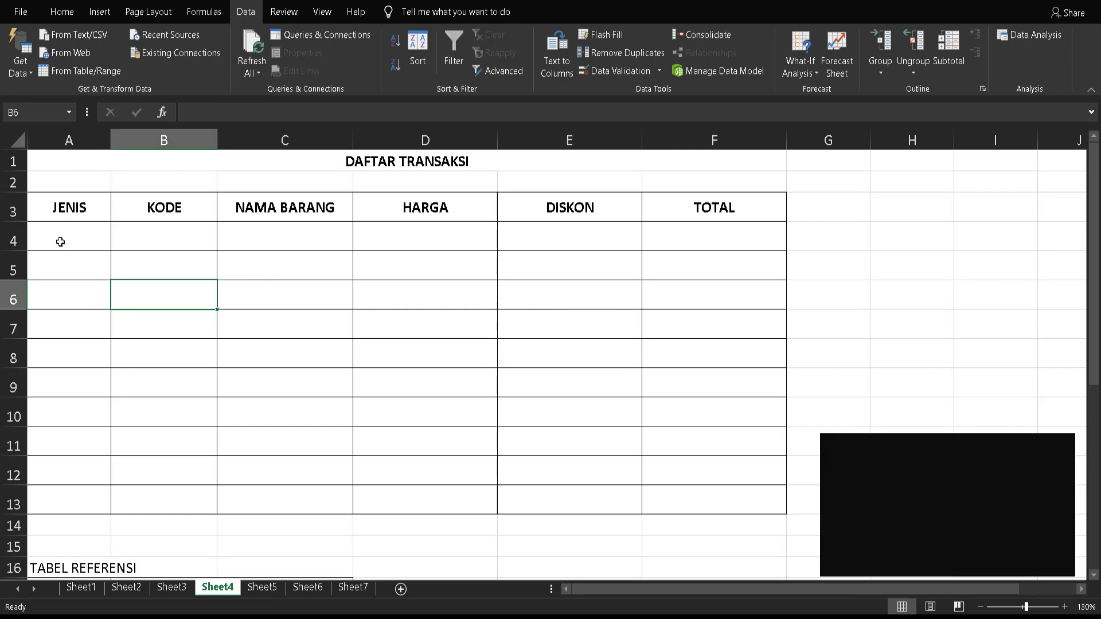
click(63, 240)
click(143, 246)
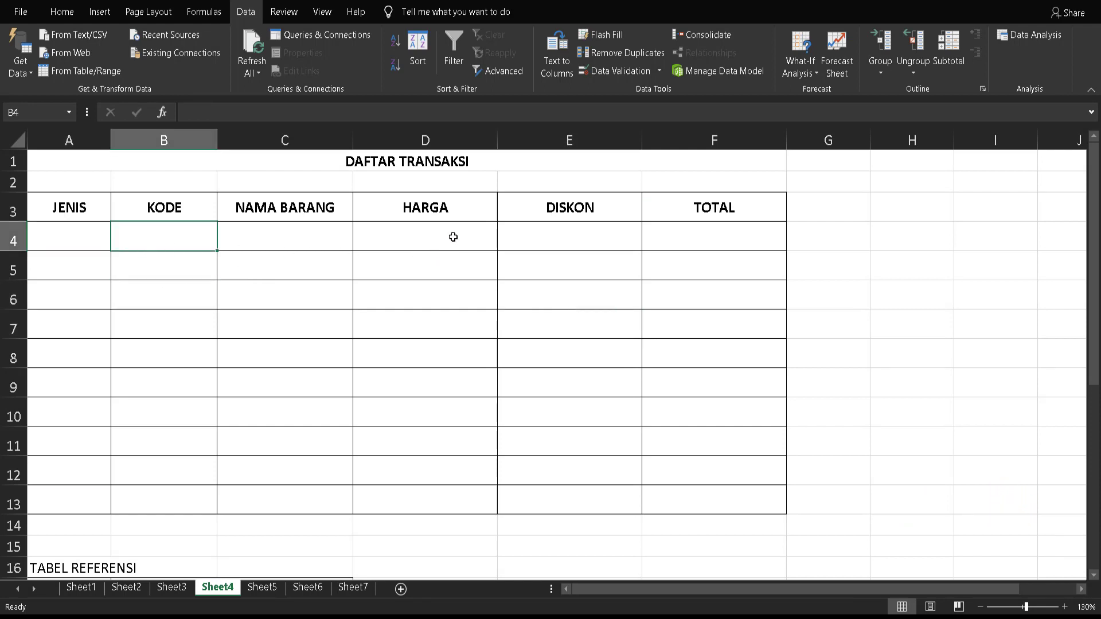
drag(453, 237, 443, 379)
Step: Inspect the empty entry cells in the JENIS and KODE columns of the transaction table
click(50, 235)
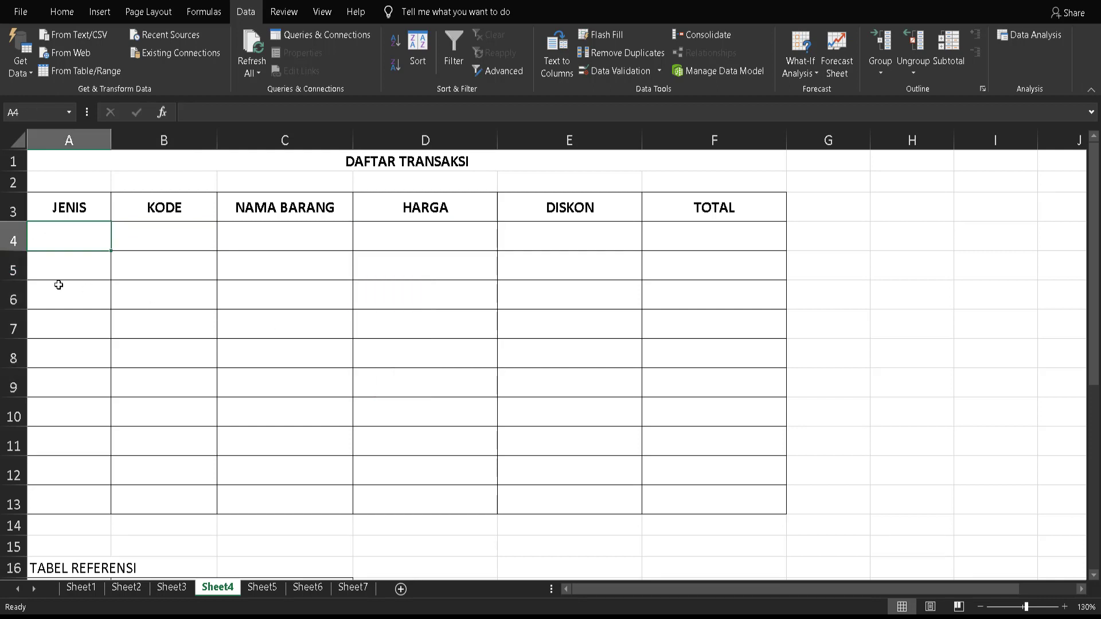
click(60, 294)
click(63, 325)
click(65, 354)
click(84, 467)
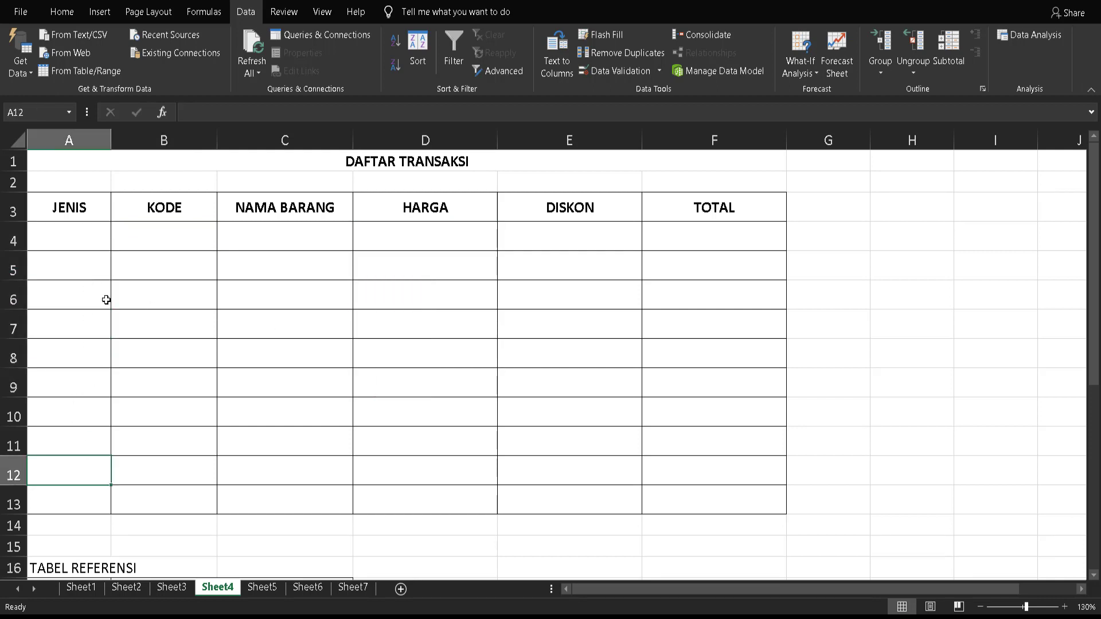
click(157, 243)
click(162, 266)
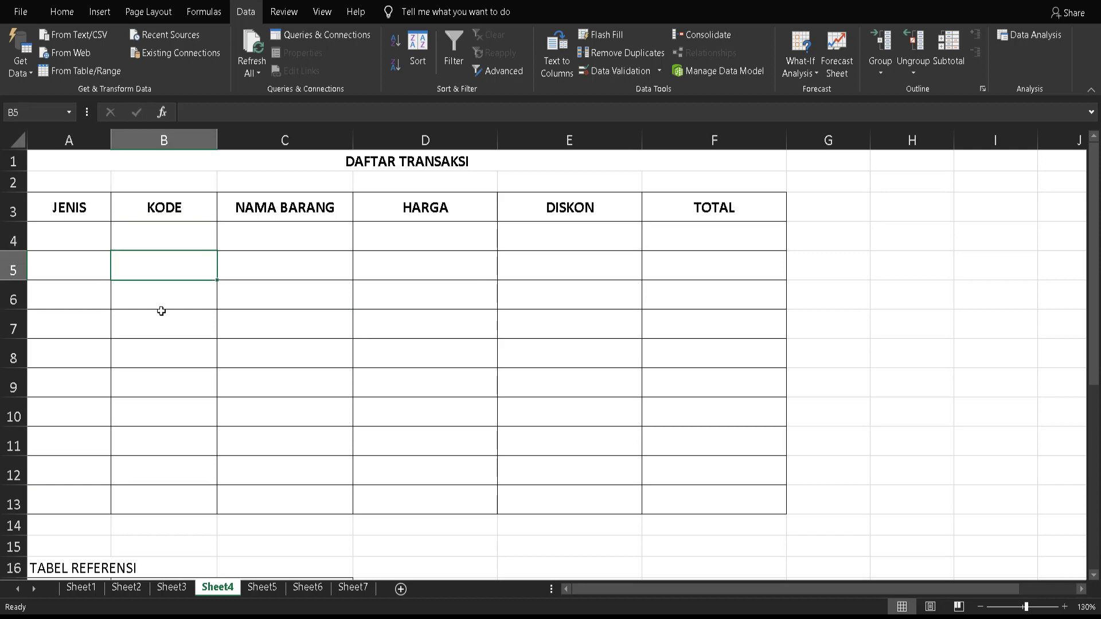
click(160, 315)
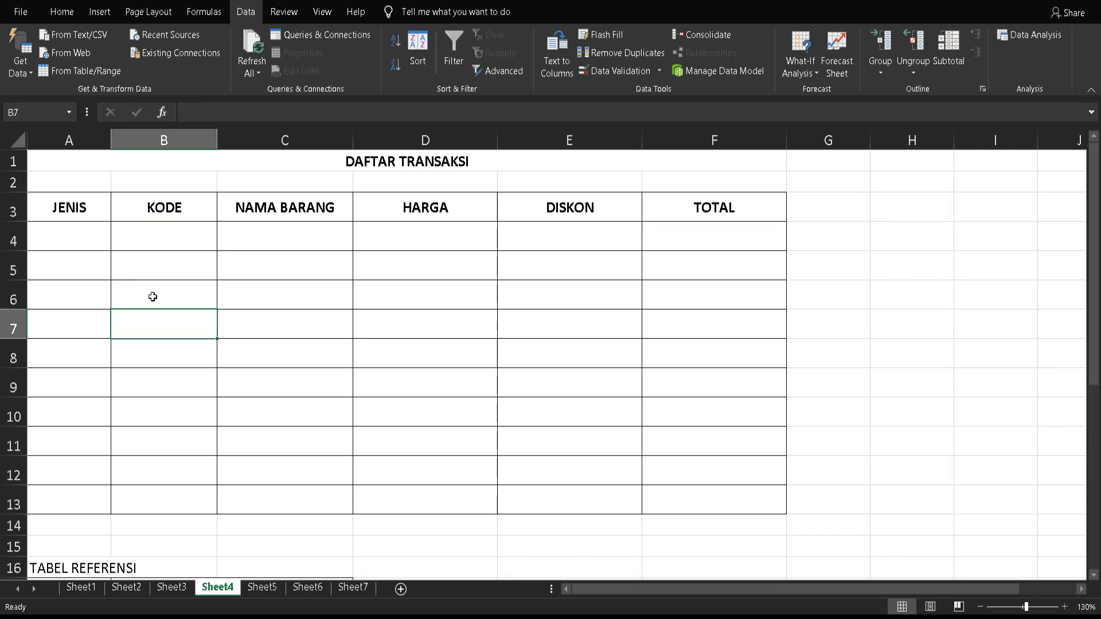
Step: Examine TABEL REFERENSI in A17:C28, including its item codes and the KW1 and KW2 type headings
scroll(389, 265, down, 5)
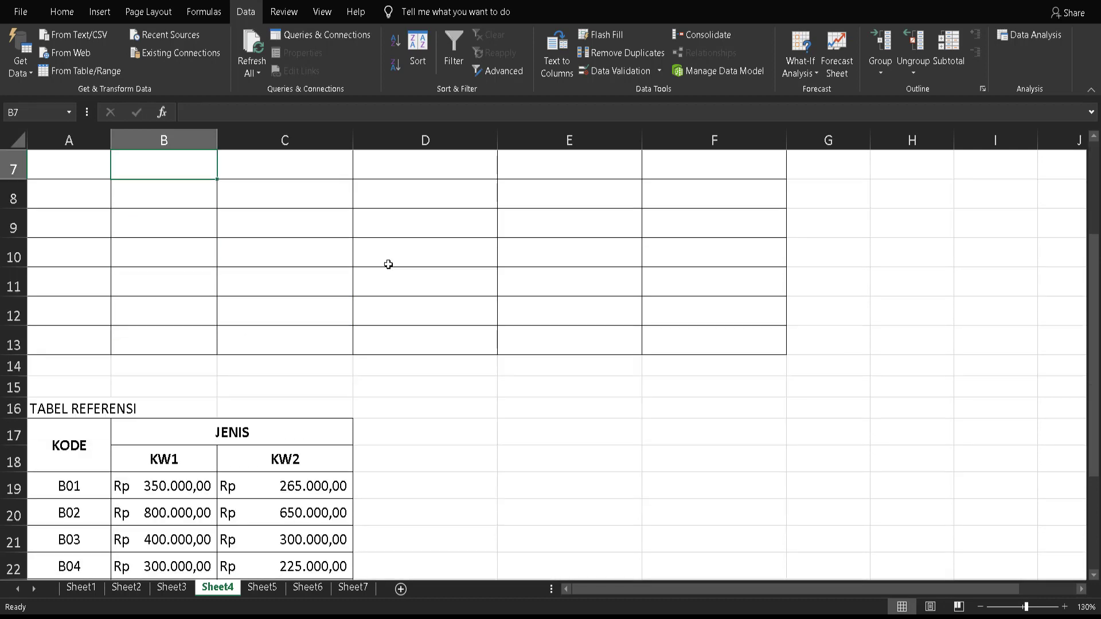
drag(69, 204, 265, 475)
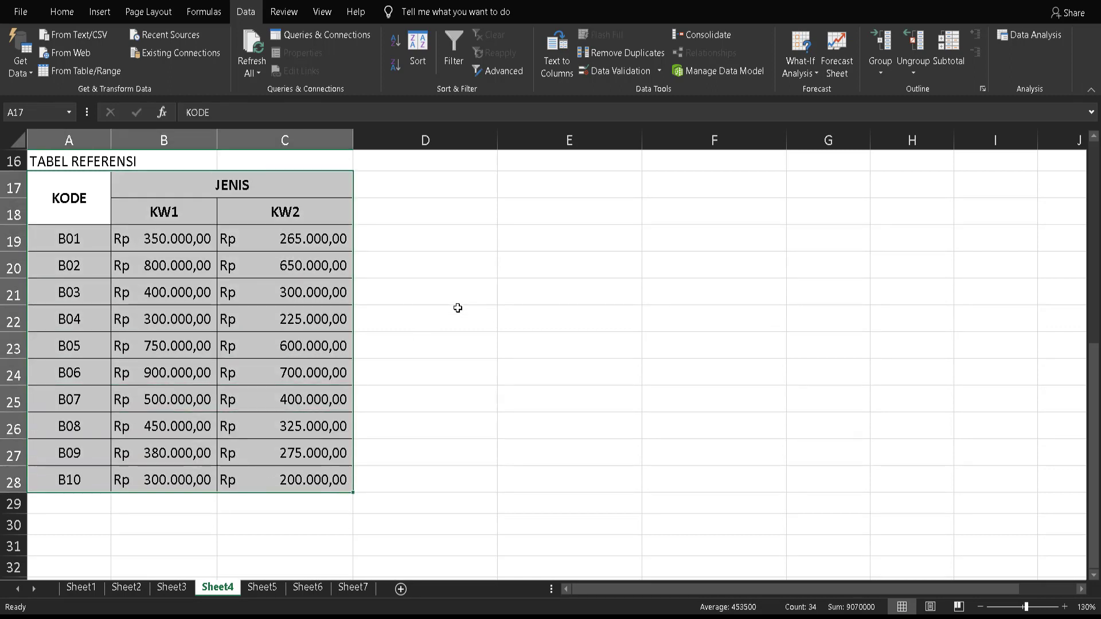
scroll(457, 307, up, 1)
scroll(457, 308, down, 1)
click(395, 254)
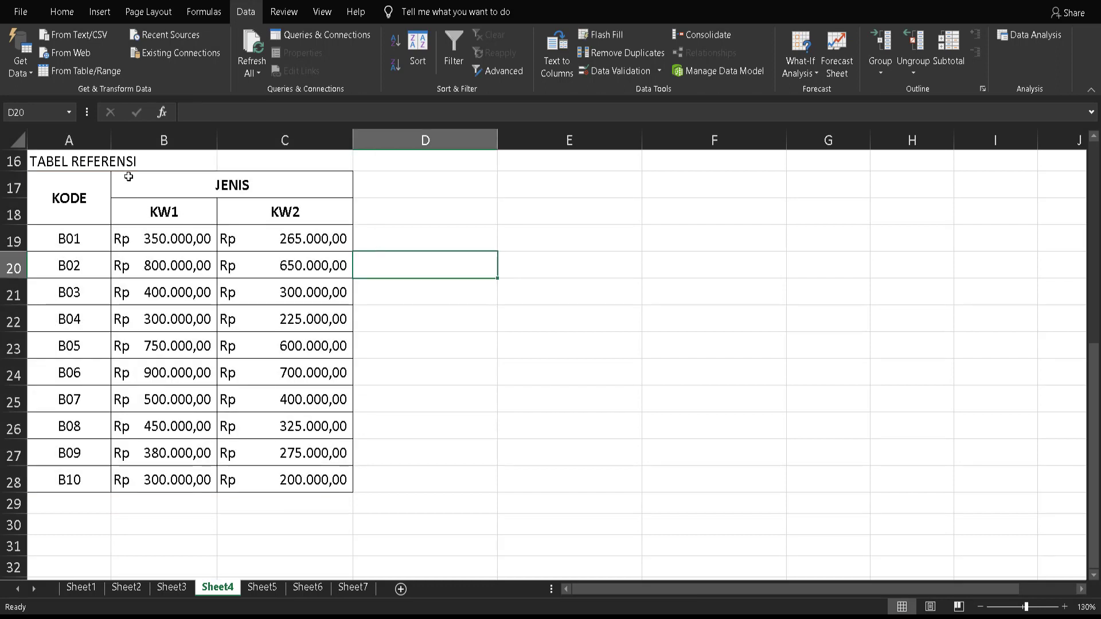
click(78, 239)
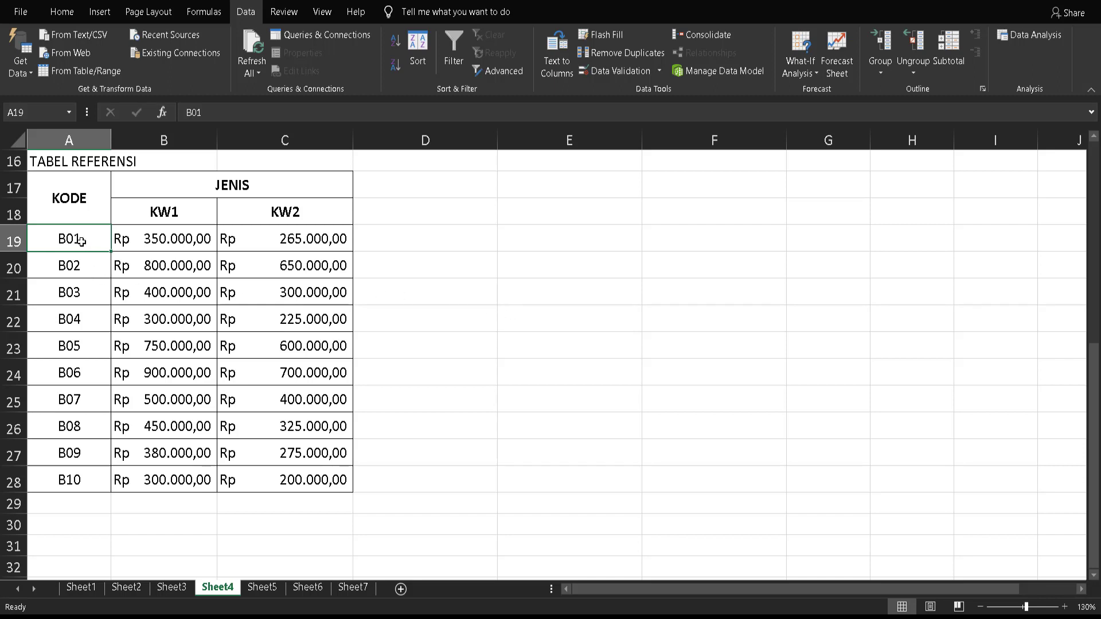
drag(82, 241, 82, 262)
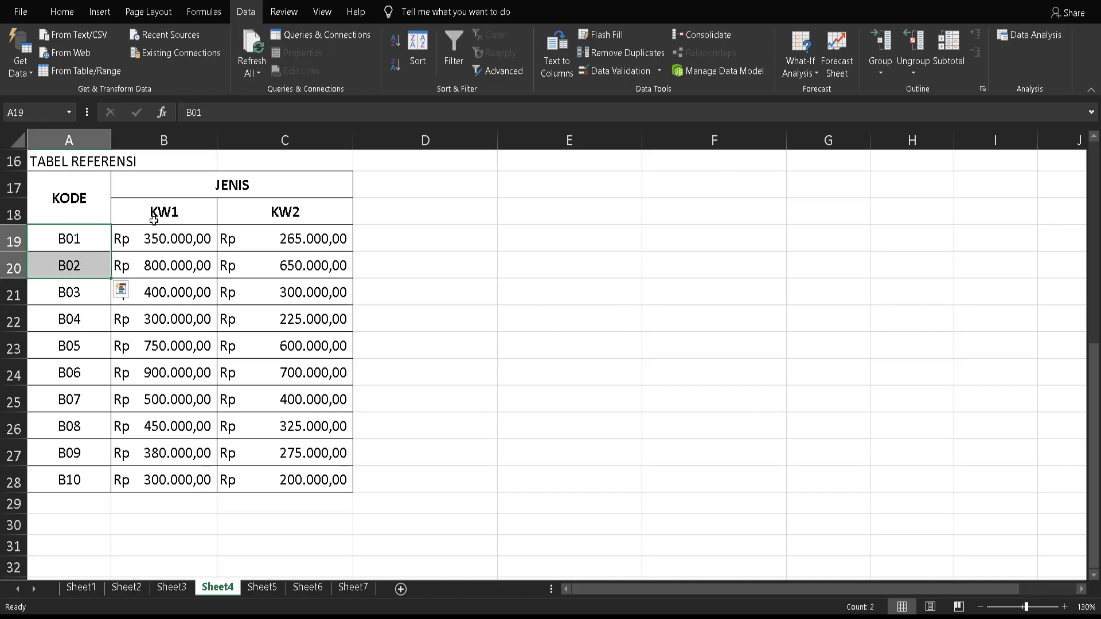
click(190, 219)
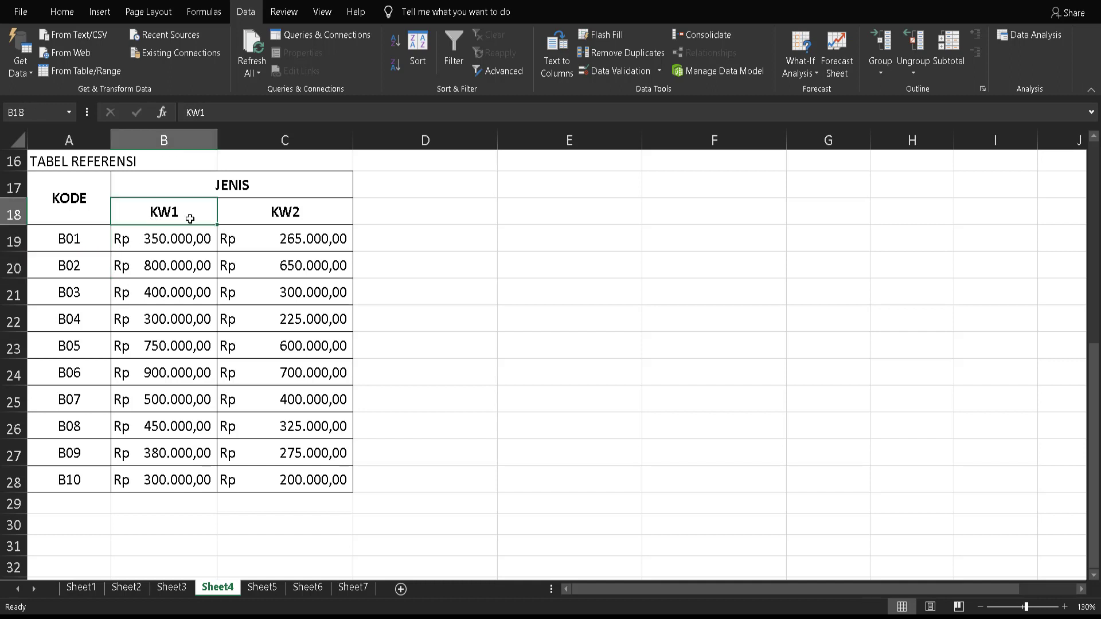
click(268, 213)
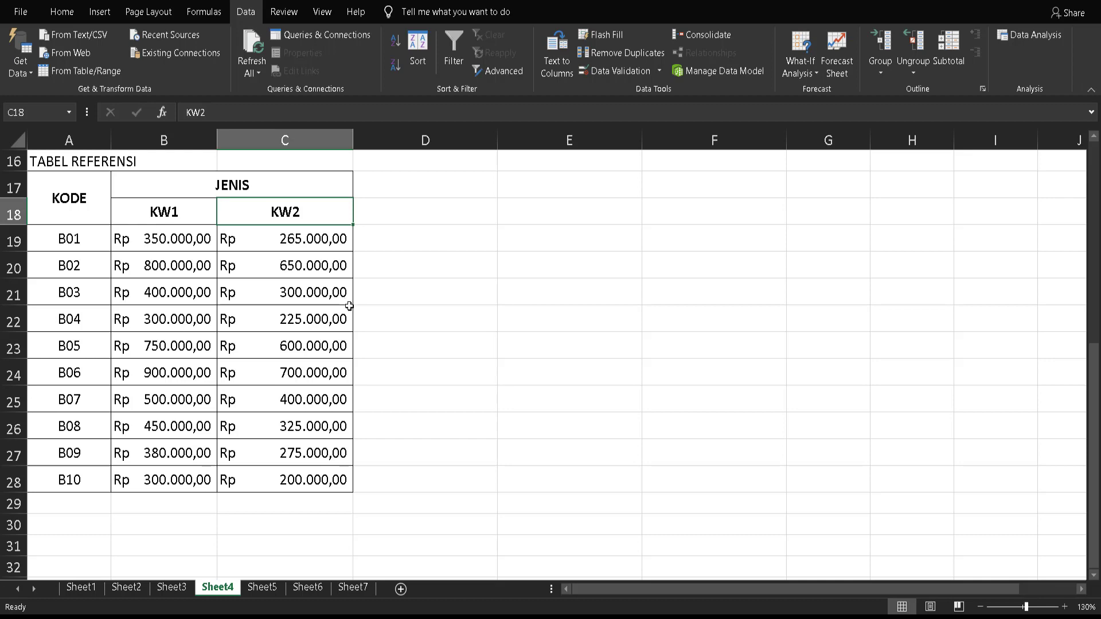
scroll(350, 307, up, 1)
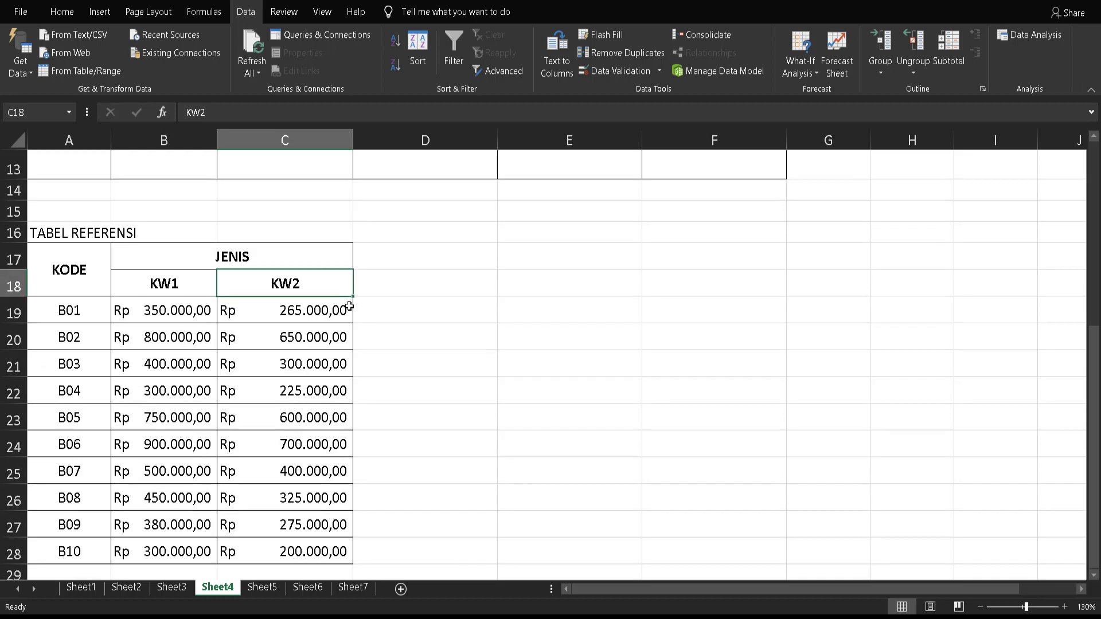
scroll(349, 306, down, 1)
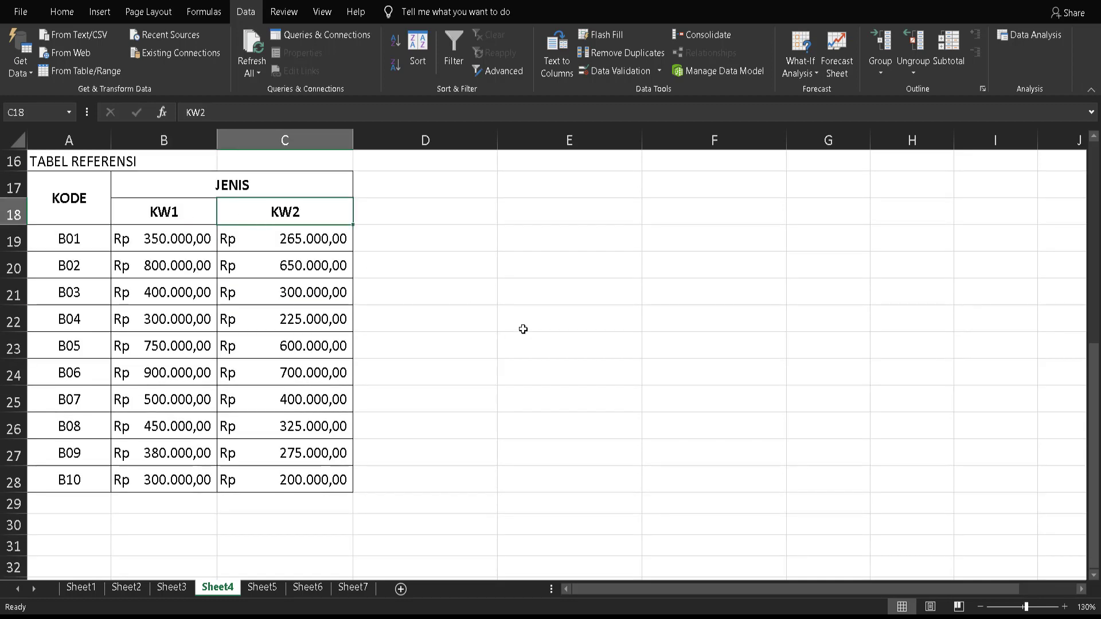
Step: Review each column of the transaction table in turn: JENIS, KODE, NAMA BARANG, HARGA, DISKON and TOTAL
scroll(536, 331, up, 5)
click(305, 332)
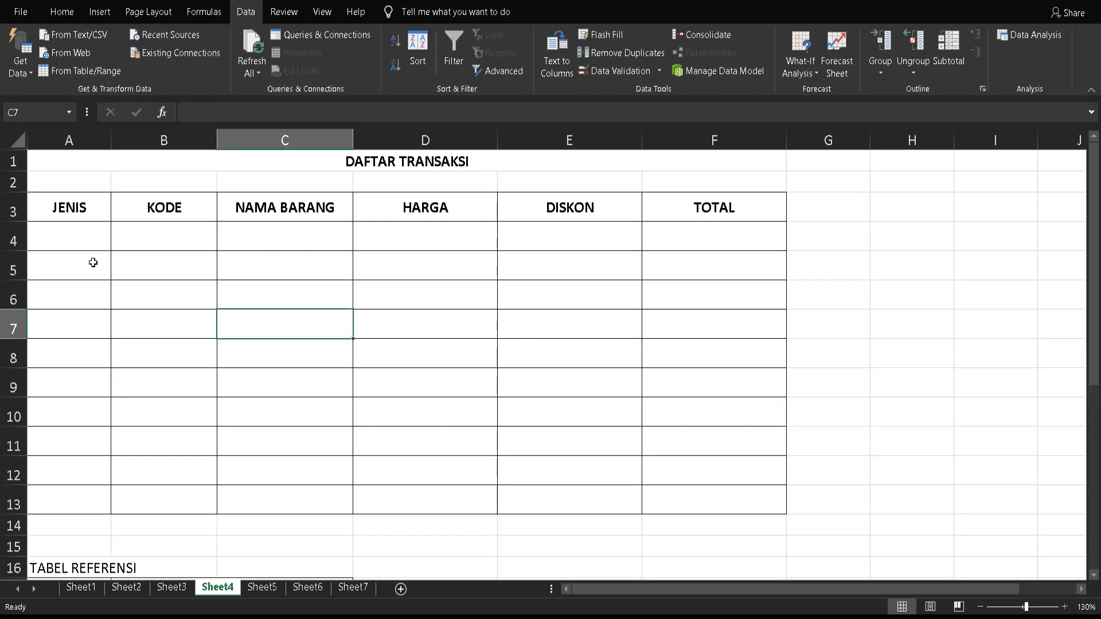
drag(71, 230, 69, 324)
drag(175, 247, 168, 316)
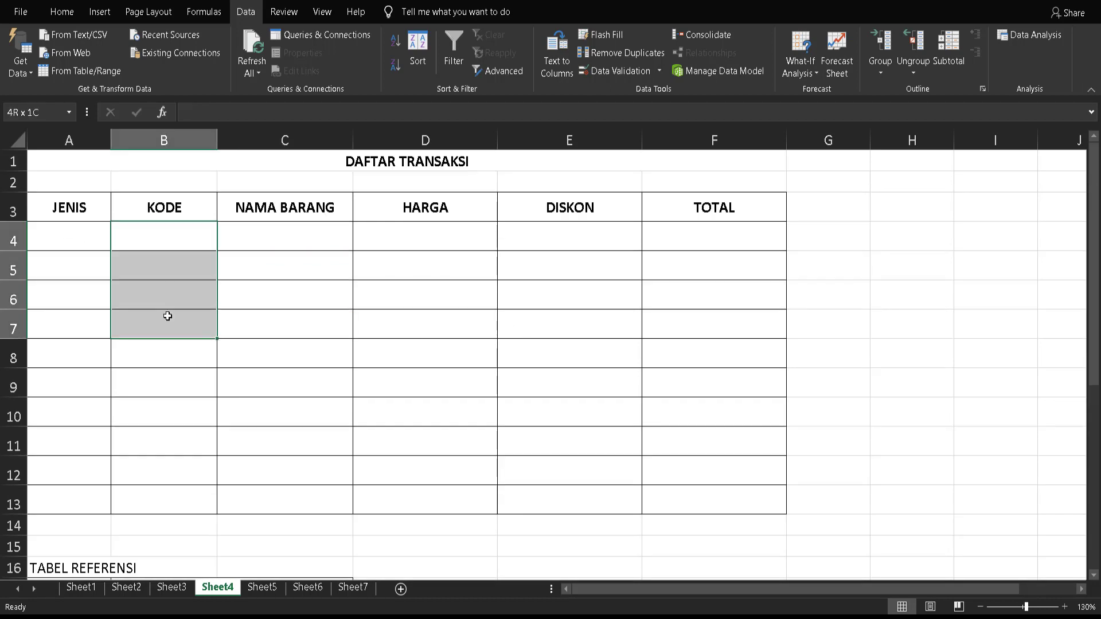
drag(298, 248, 274, 377)
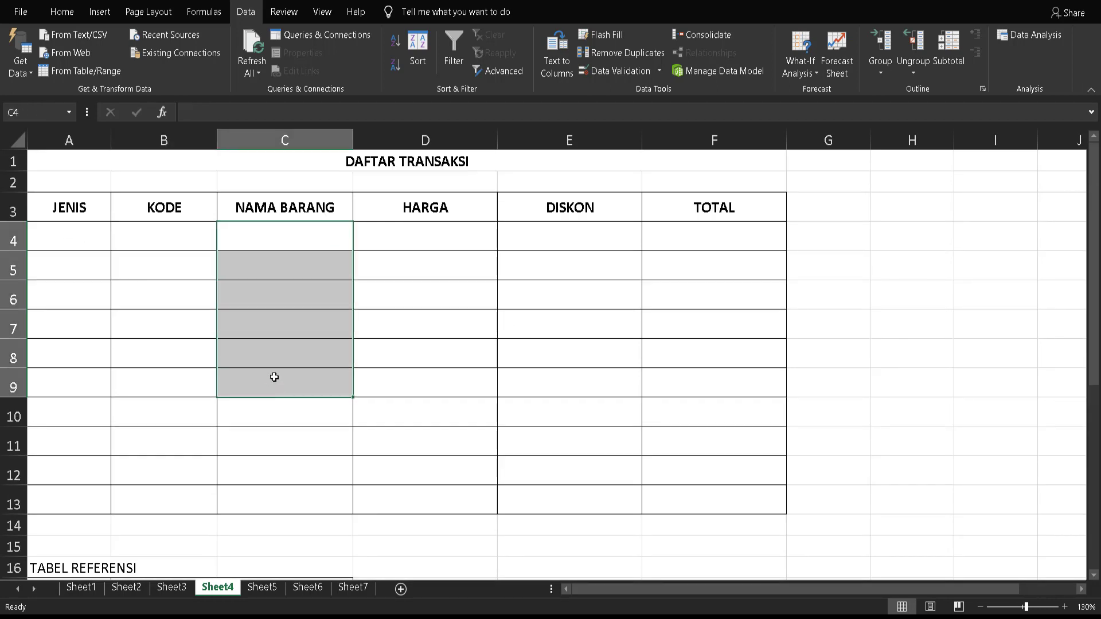
click(286, 233)
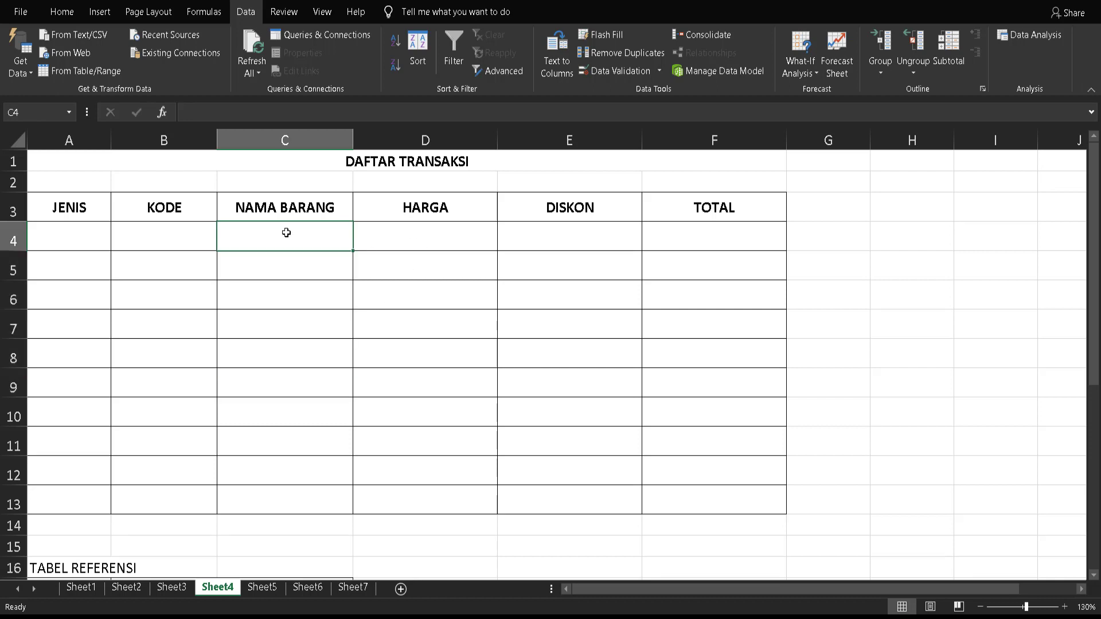
drag(286, 232, 268, 386)
click(403, 361)
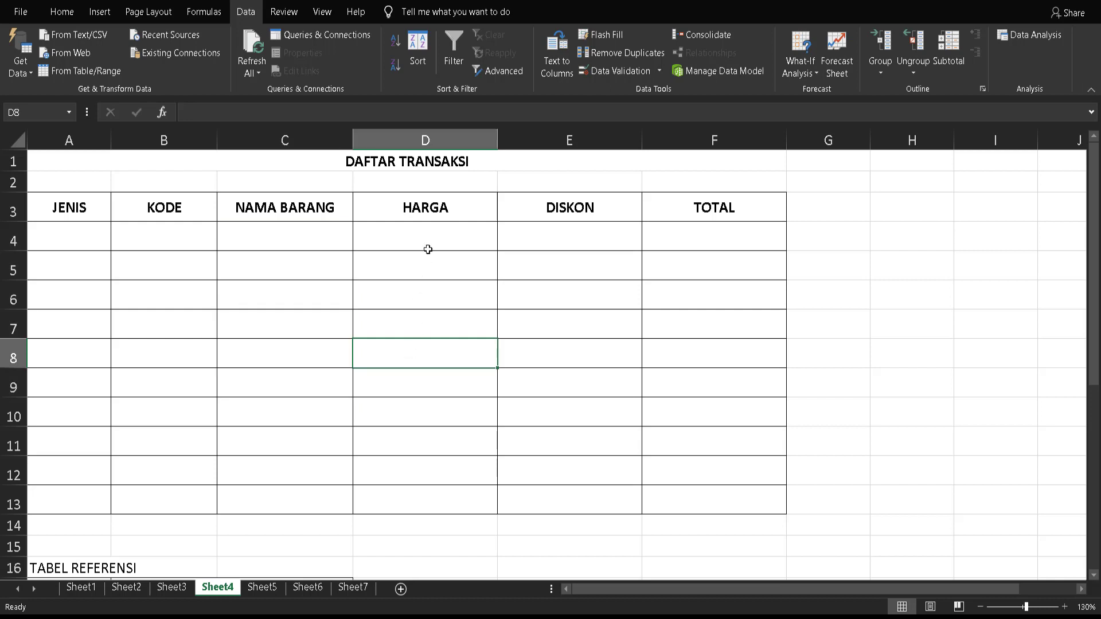
click(431, 230)
shift+click(435, 315)
drag(572, 236, 572, 312)
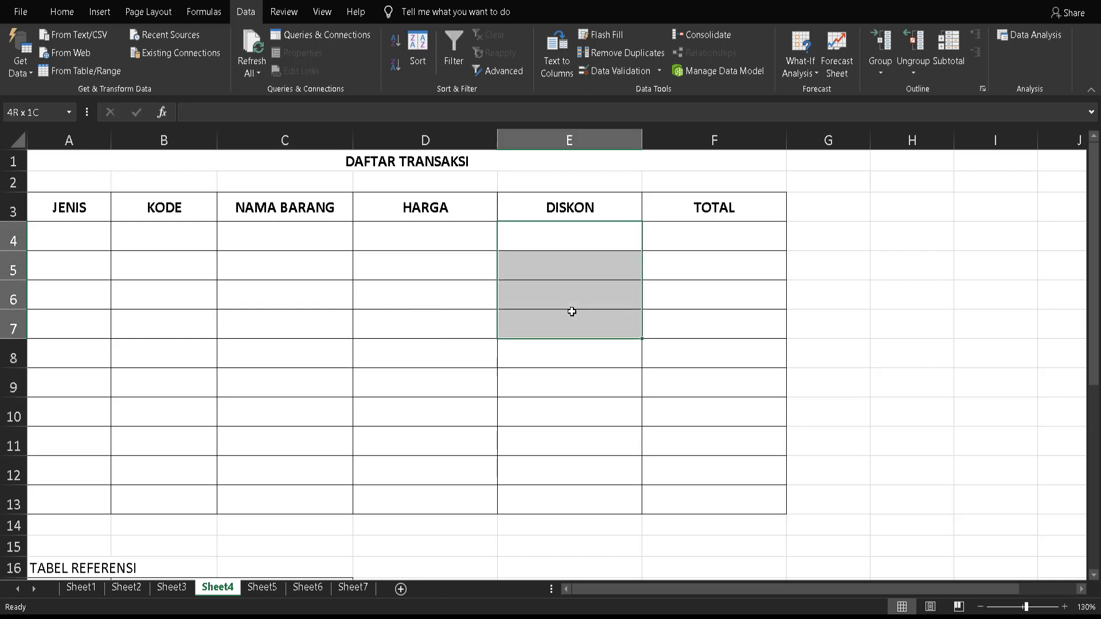
drag(682, 248, 696, 327)
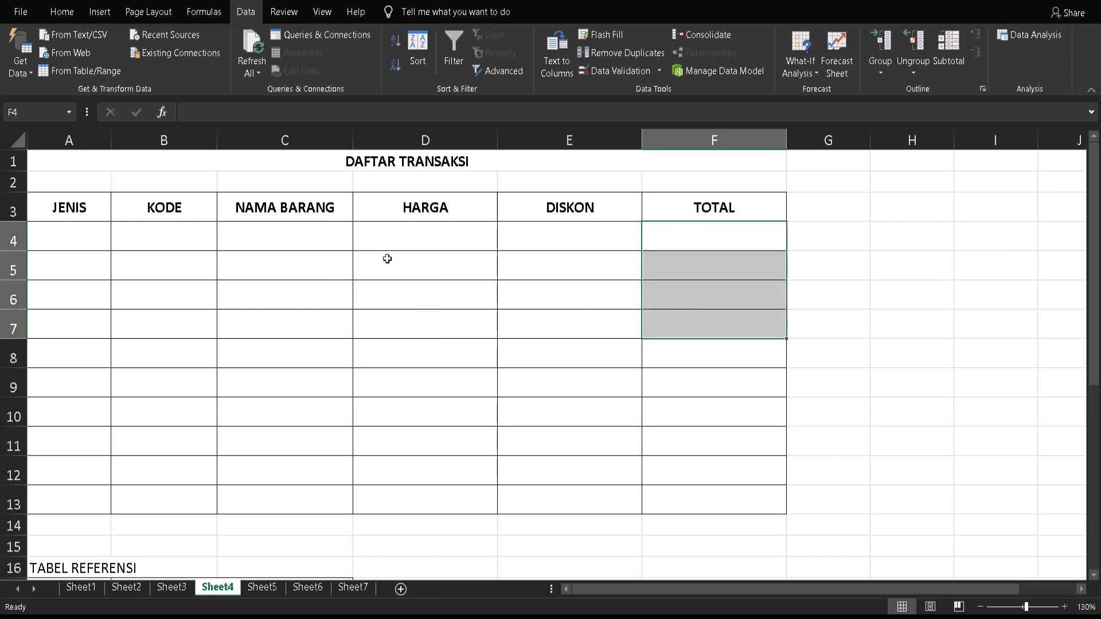
drag(387, 241, 394, 361)
Step: Examine the KW1 prices in B19:B28 and the KW2 prices in C19:C28 of the reference table
scroll(394, 362, down, 4)
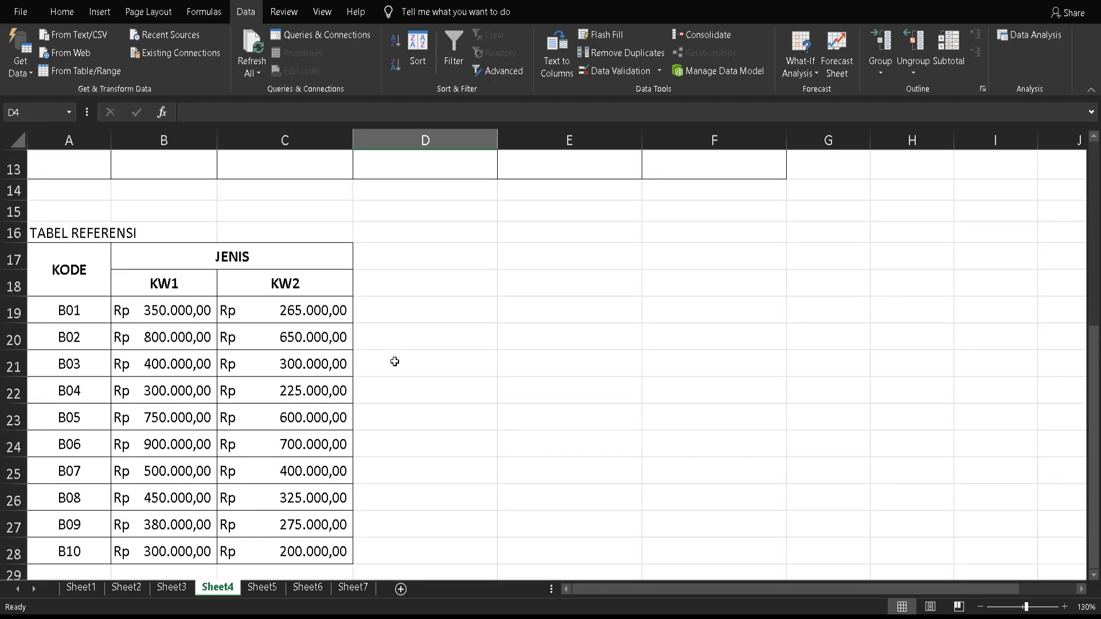
scroll(394, 362, down, 1)
drag(167, 243, 147, 474)
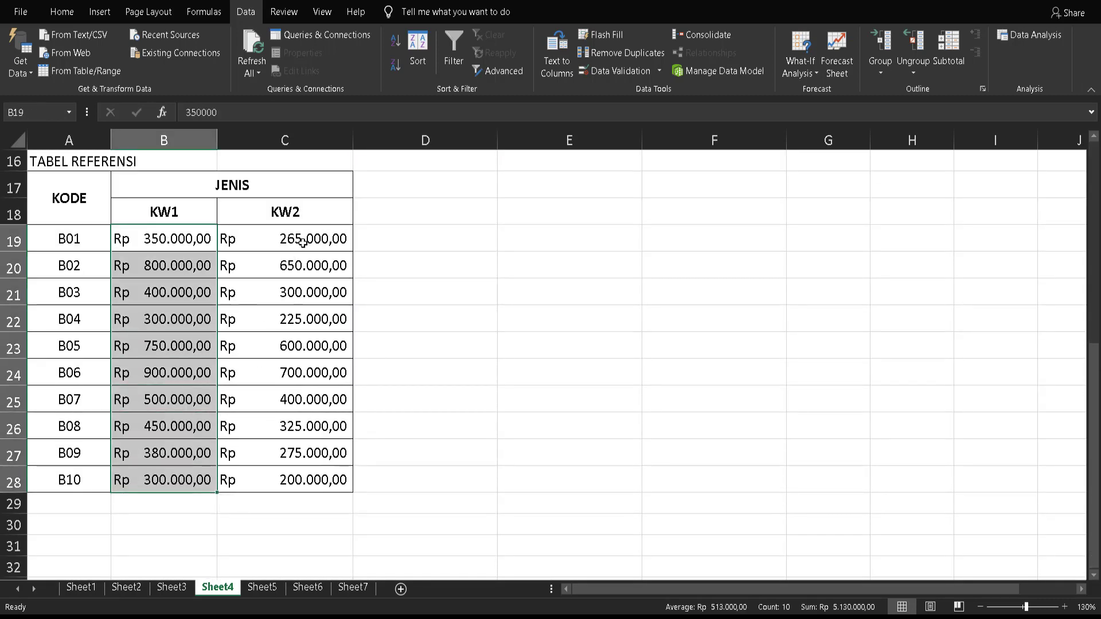
drag(294, 238, 289, 477)
scroll(312, 354, up, 5)
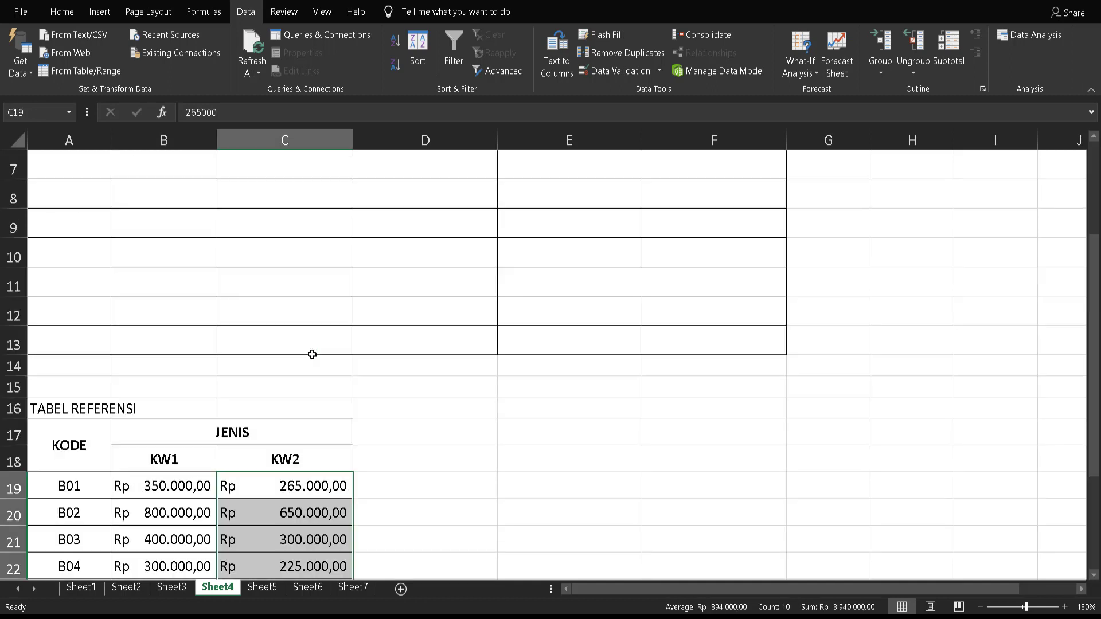
Step: Check how the HARGA, DISKON and TOTAL cells in row 4 relate to the JENIS and KODE entry ranges A4:B13
click(76, 230)
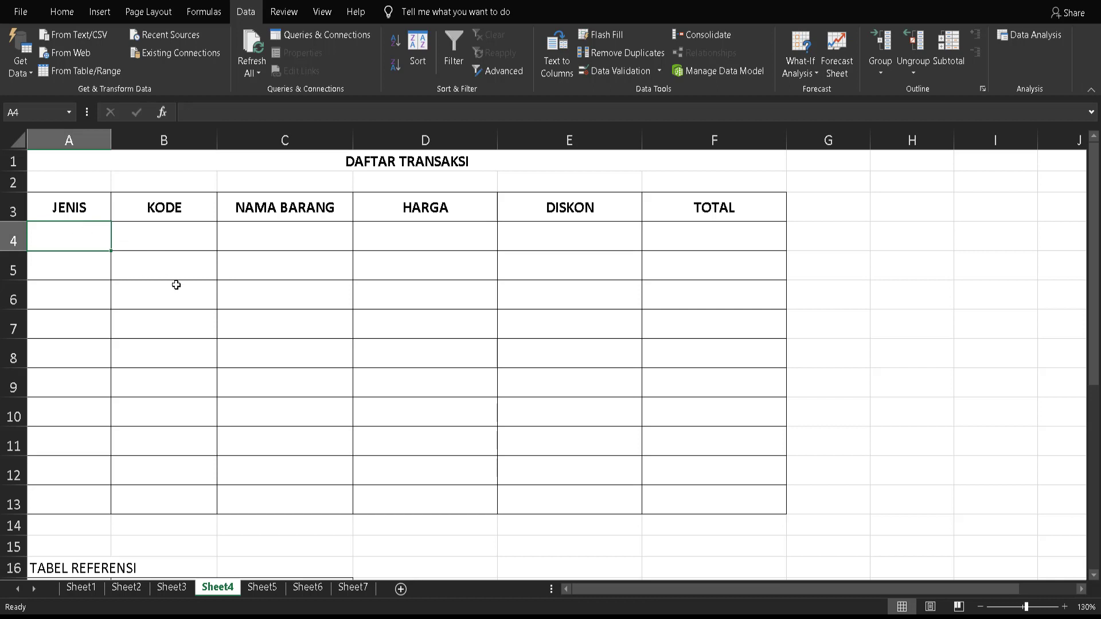
click(563, 243)
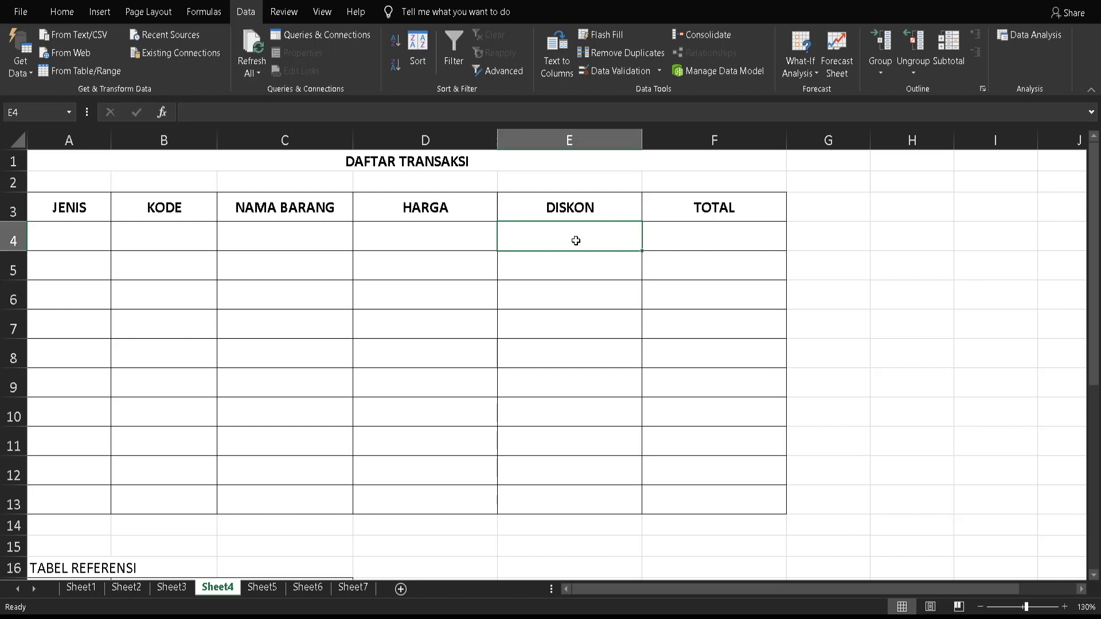
click(428, 249)
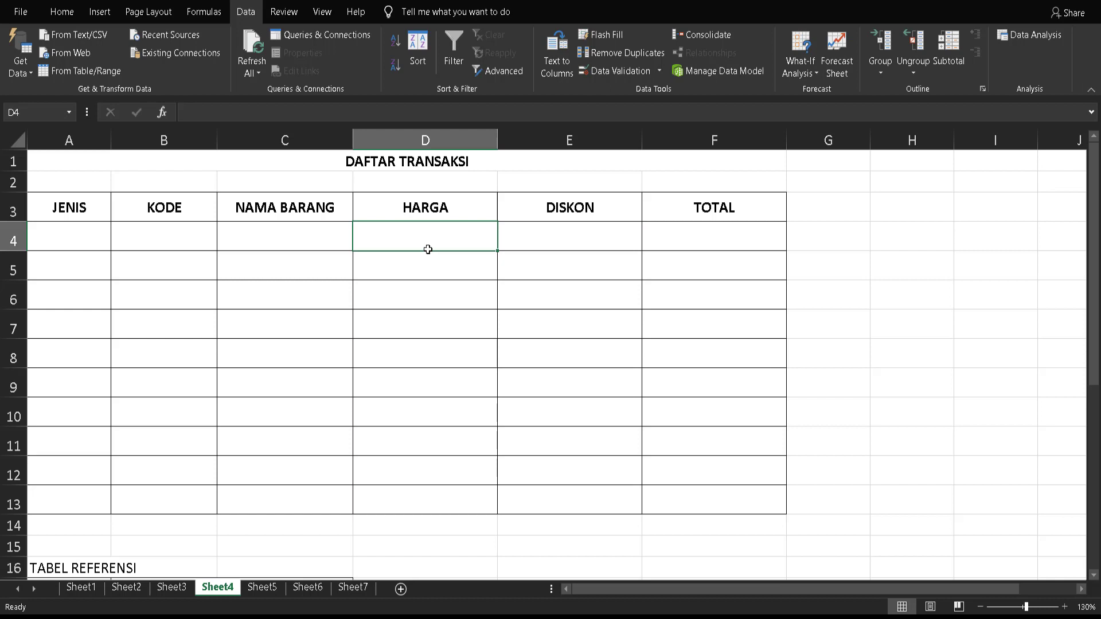
click(700, 227)
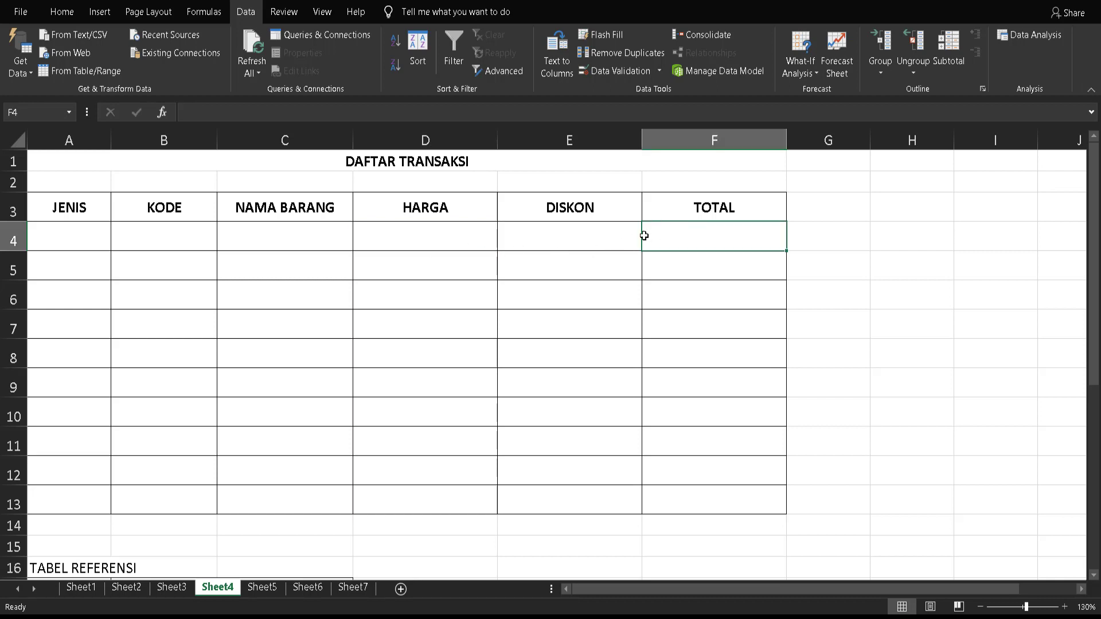
click(439, 242)
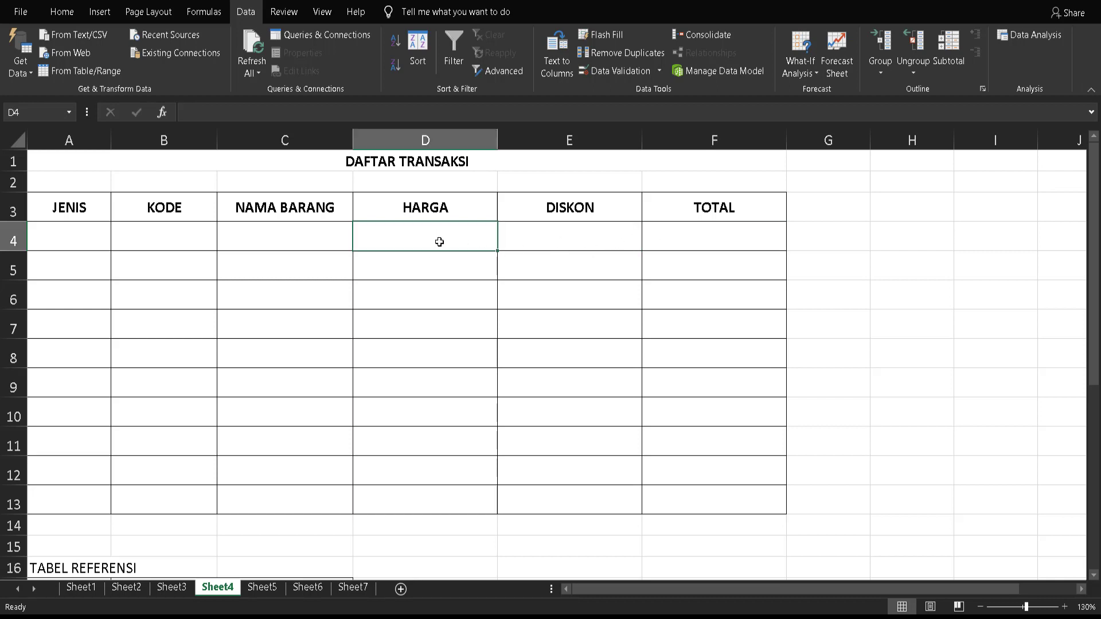
click(597, 239)
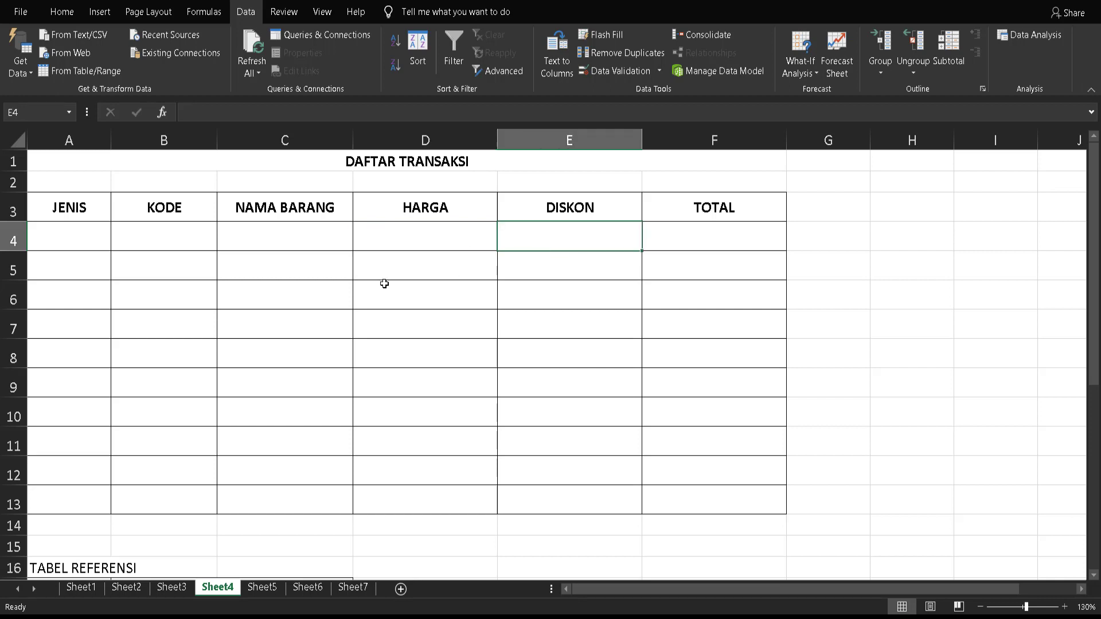
click(277, 312)
drag(53, 247, 51, 495)
drag(162, 239, 157, 490)
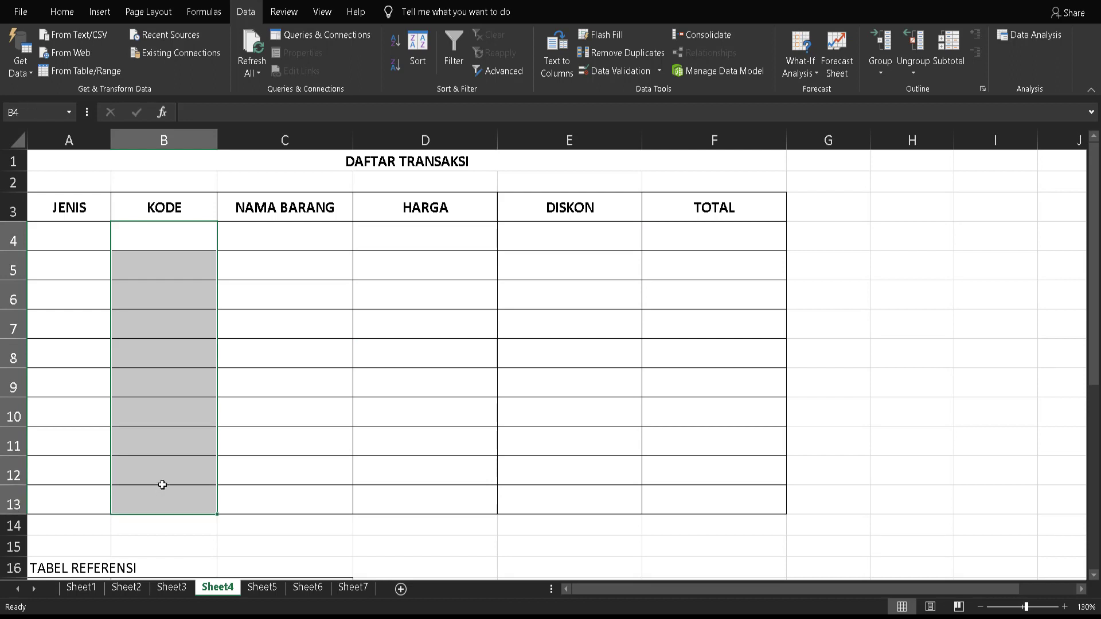
click(88, 240)
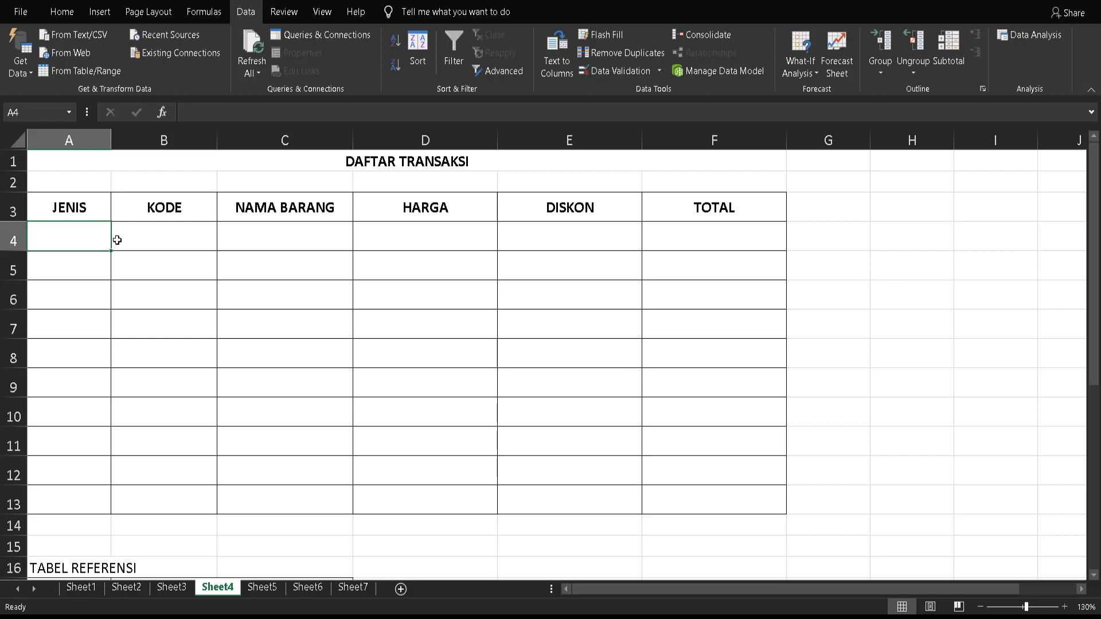
Step: Check the JENIS and KODE entry cells in row 4 against the item codes in A19:A28
click(227, 270)
click(69, 233)
click(184, 236)
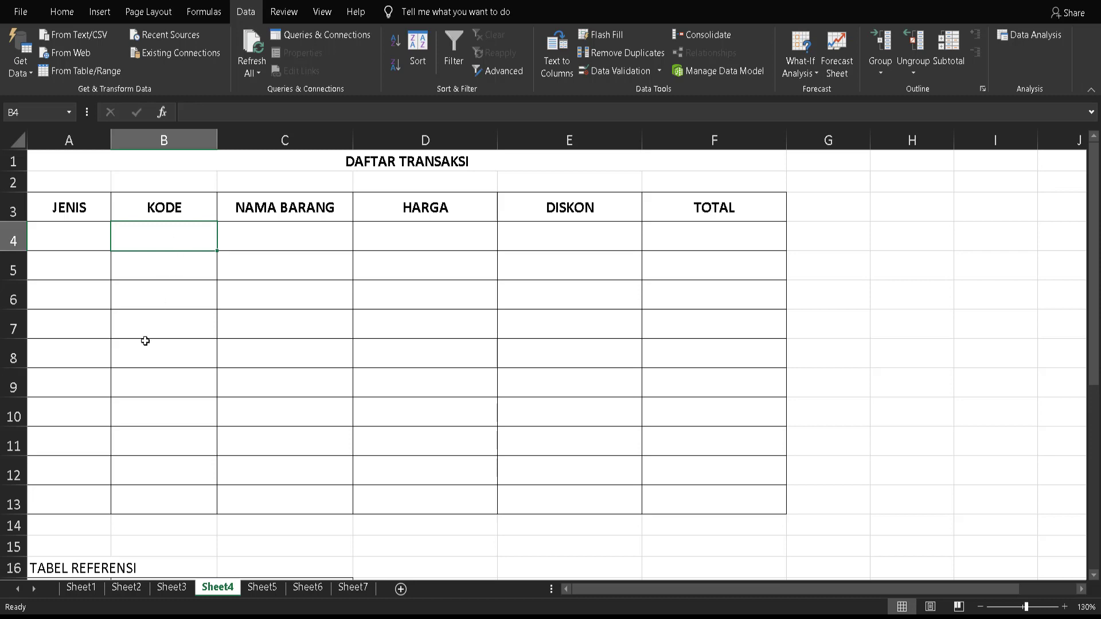
scroll(145, 340, down, 5)
drag(83, 241, 83, 483)
scroll(210, 363, up, 5)
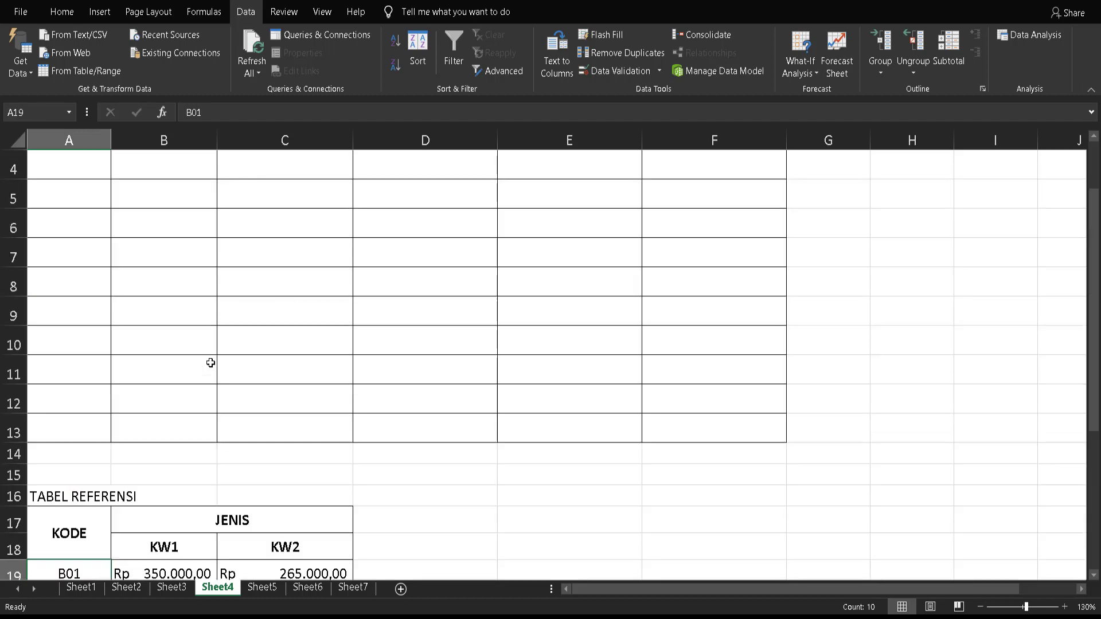
Step: Restrict the JENIS cells A4:A13 to a validation list sourced from the type headings in B18:C18
drag(50, 235, 59, 497)
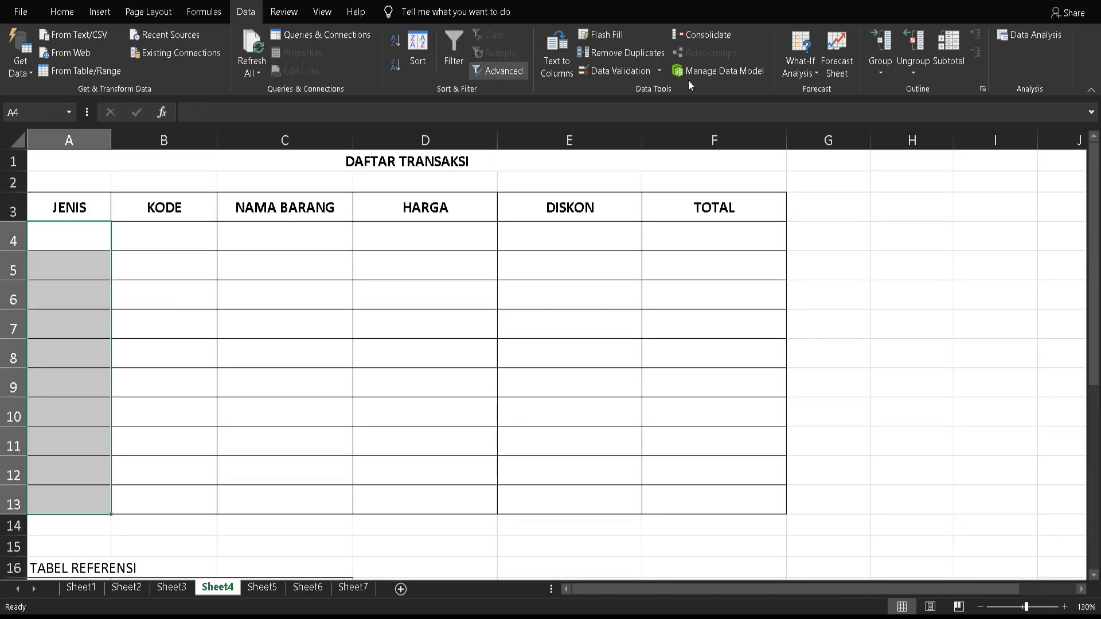
click(620, 70)
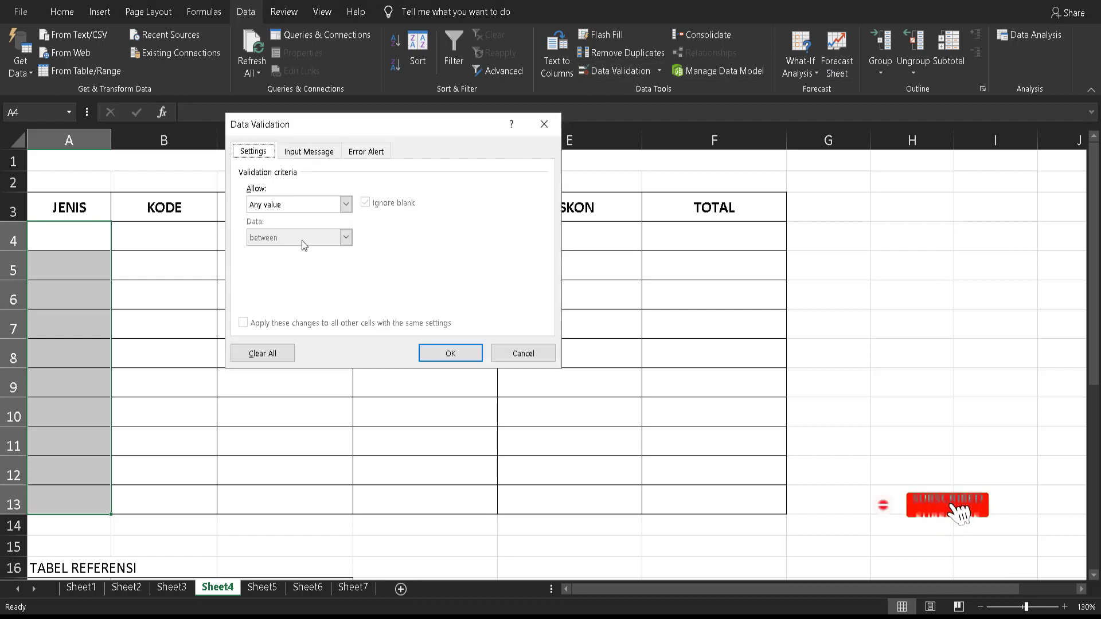
click(344, 204)
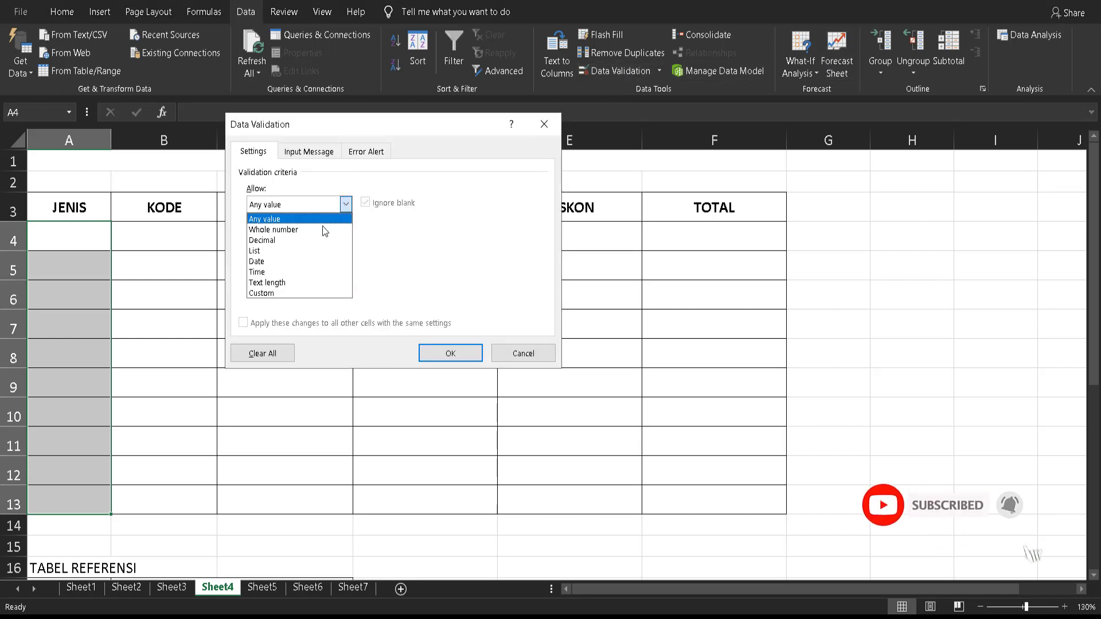
click(293, 249)
click(309, 269)
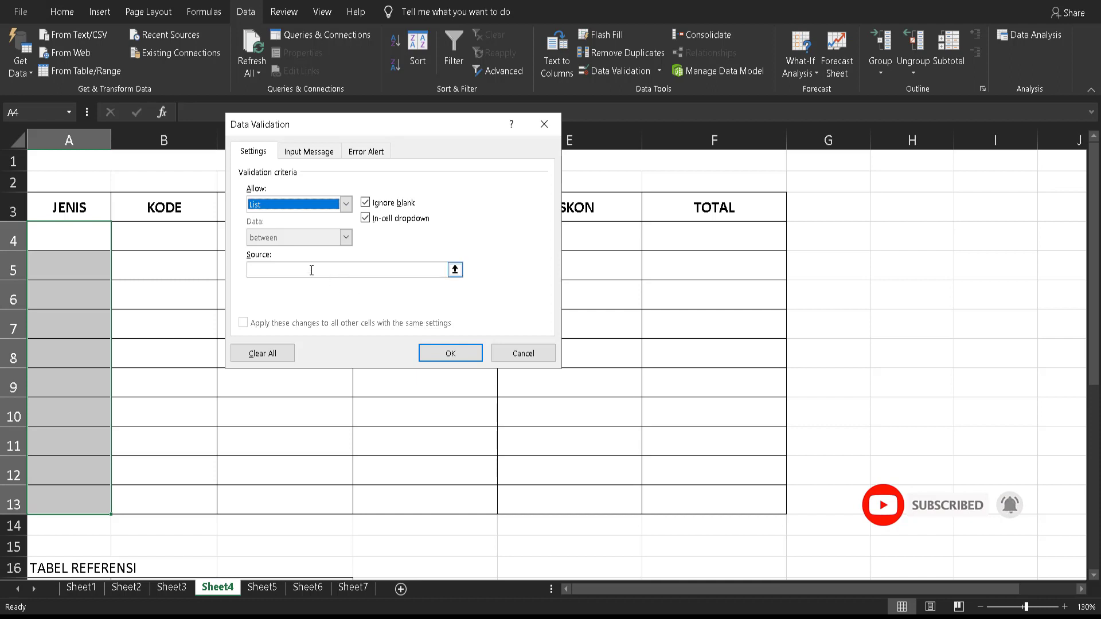
scroll(118, 373, down, 1)
scroll(118, 373, down, 1)
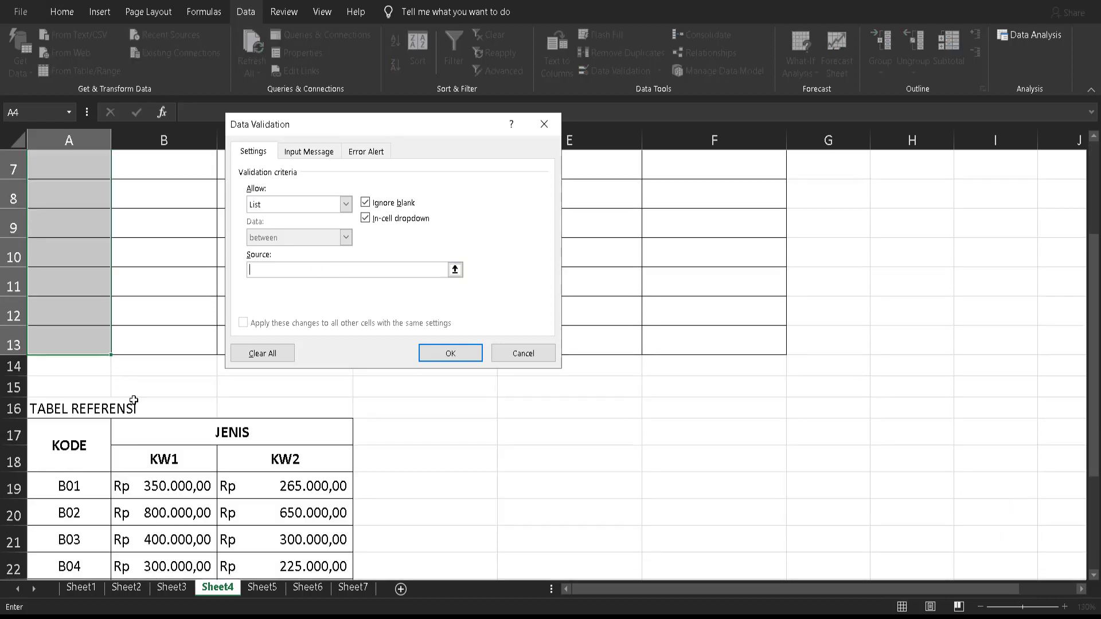
drag(157, 457, 264, 459)
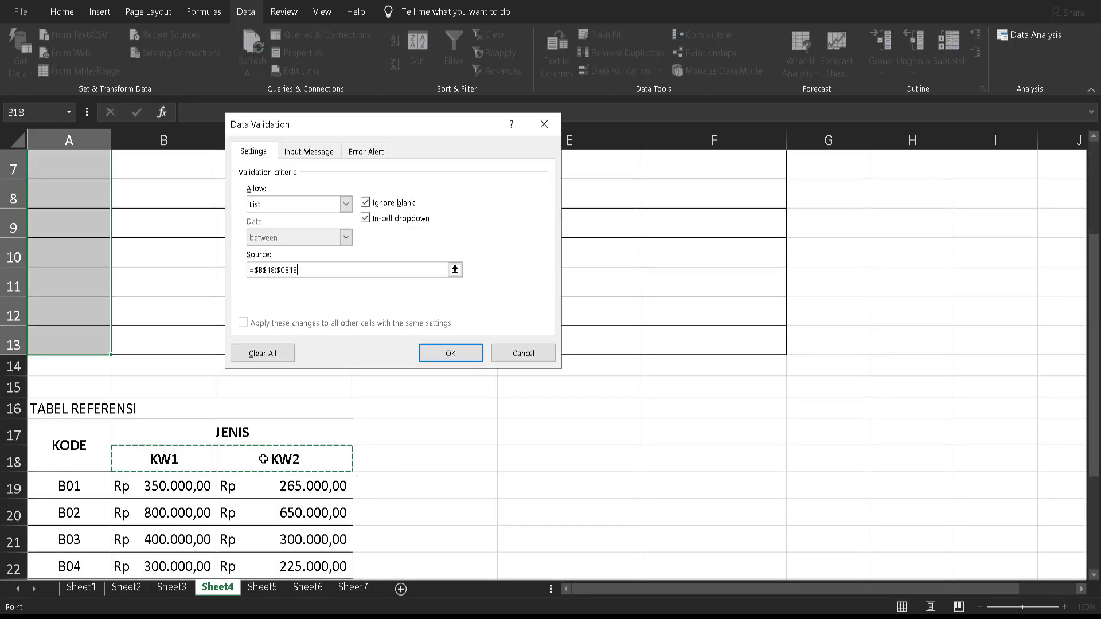
click(450, 352)
scroll(111, 275, up, 2)
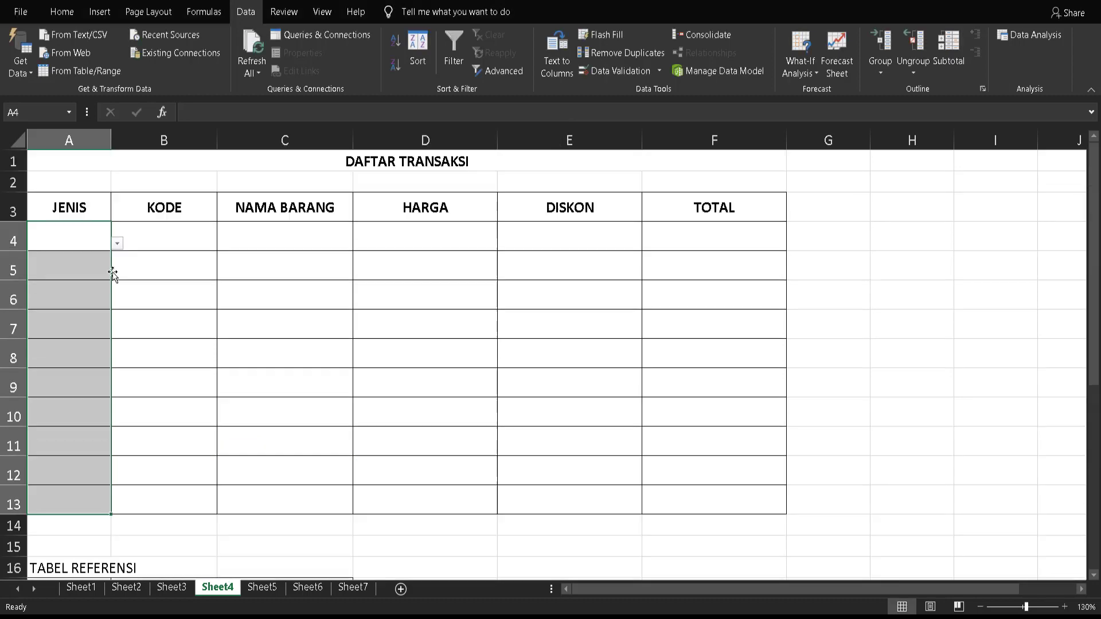
Step: Check the choices offered by the validation list in JENIS cell A4 without picking one
click(85, 255)
click(96, 241)
click(117, 243)
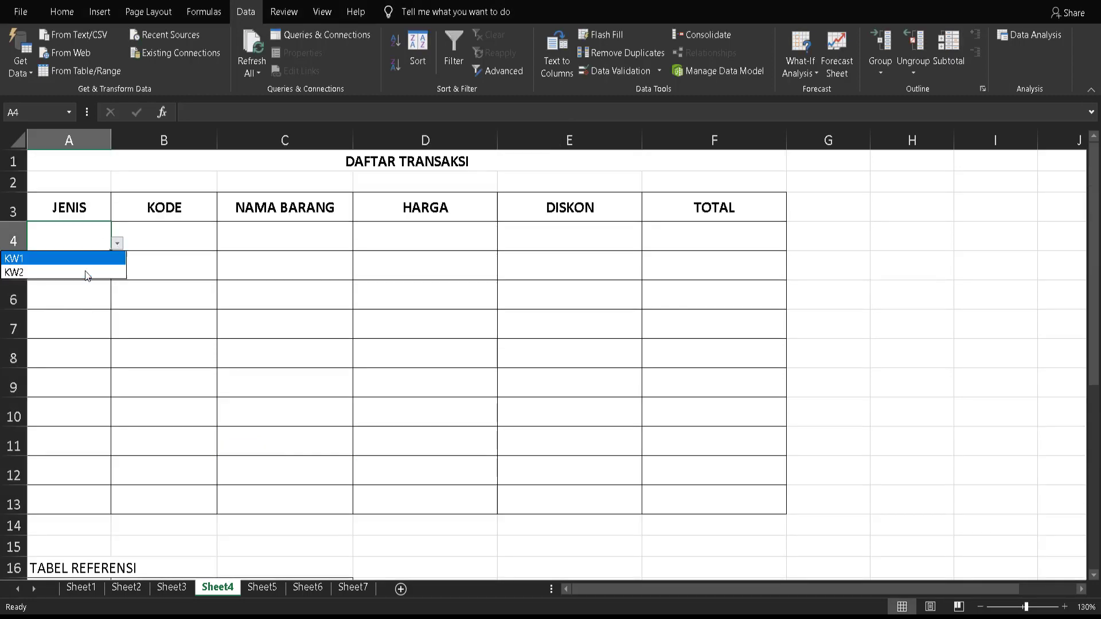
click(179, 304)
Step: Restrict the KODE cells B4:B13 to a validation list sourced from the item codes in A19:A28
drag(160, 241, 146, 488)
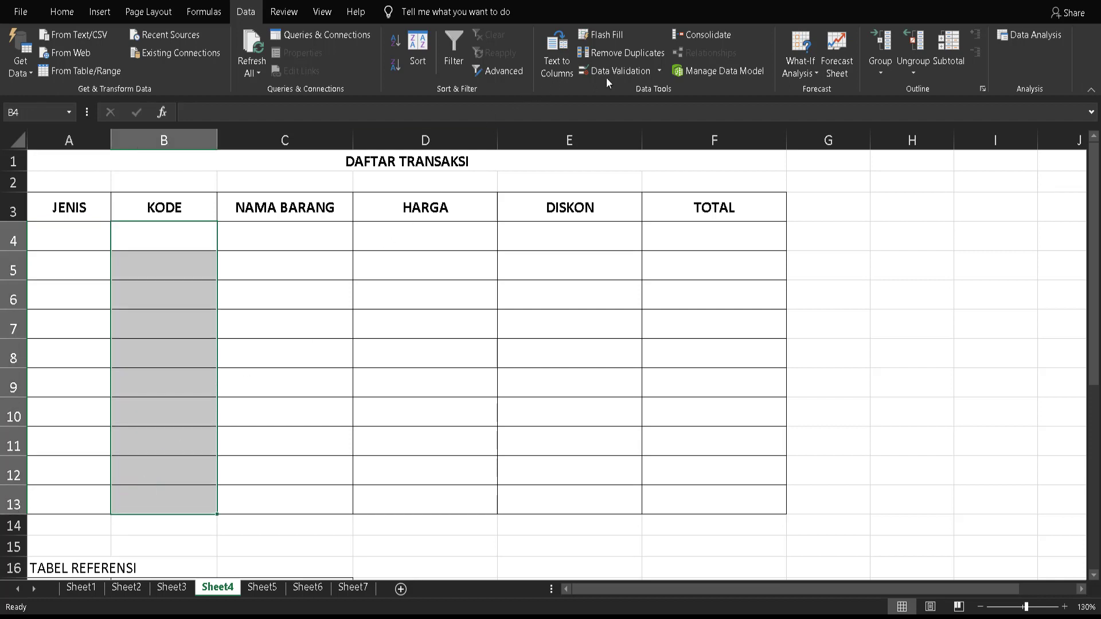
click(621, 74)
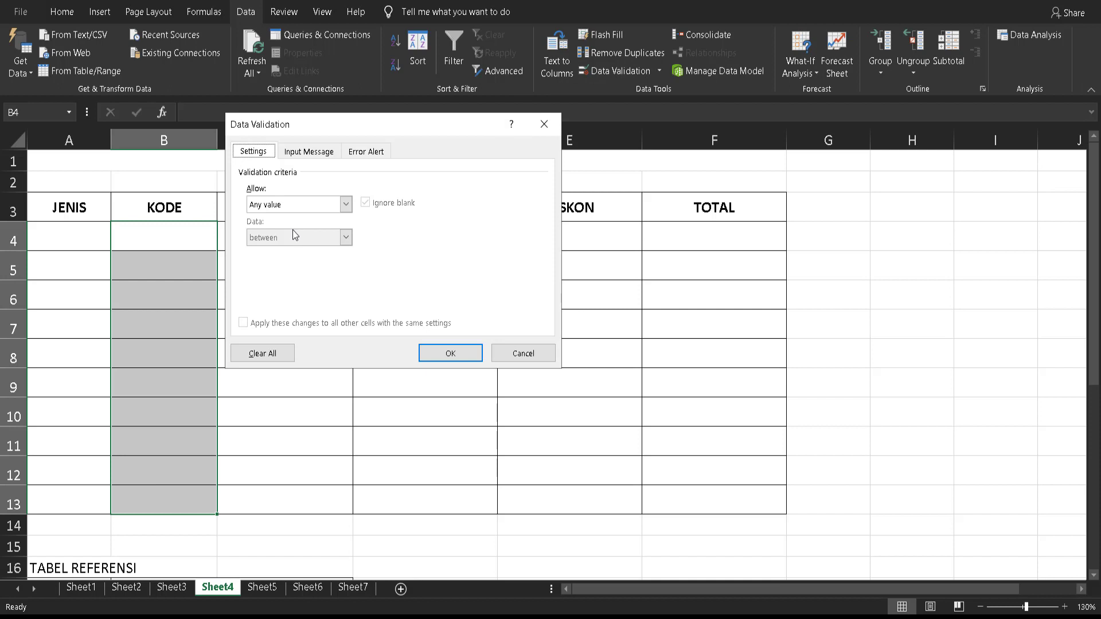
click(291, 204)
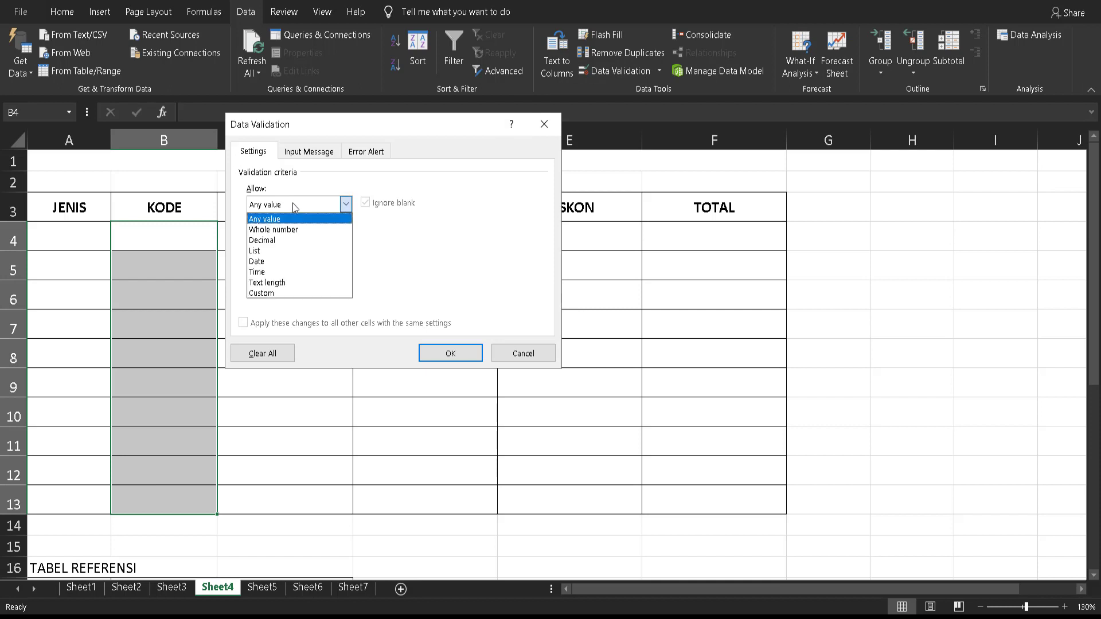
click(284, 251)
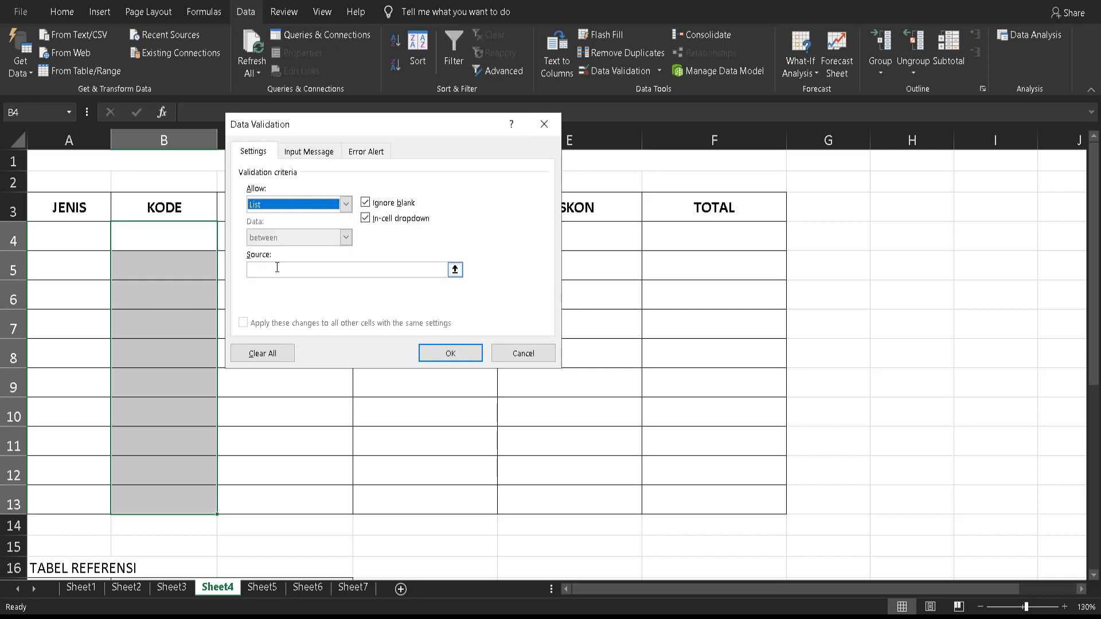
click(277, 268)
scroll(135, 337, down, 4)
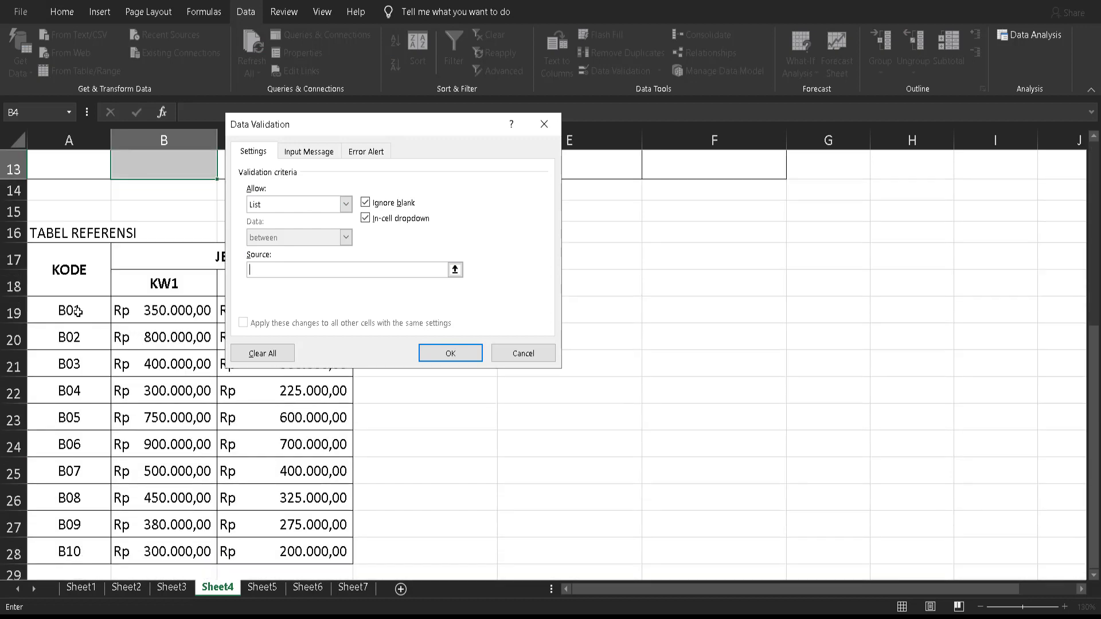
drag(77, 311, 63, 559)
click(473, 351)
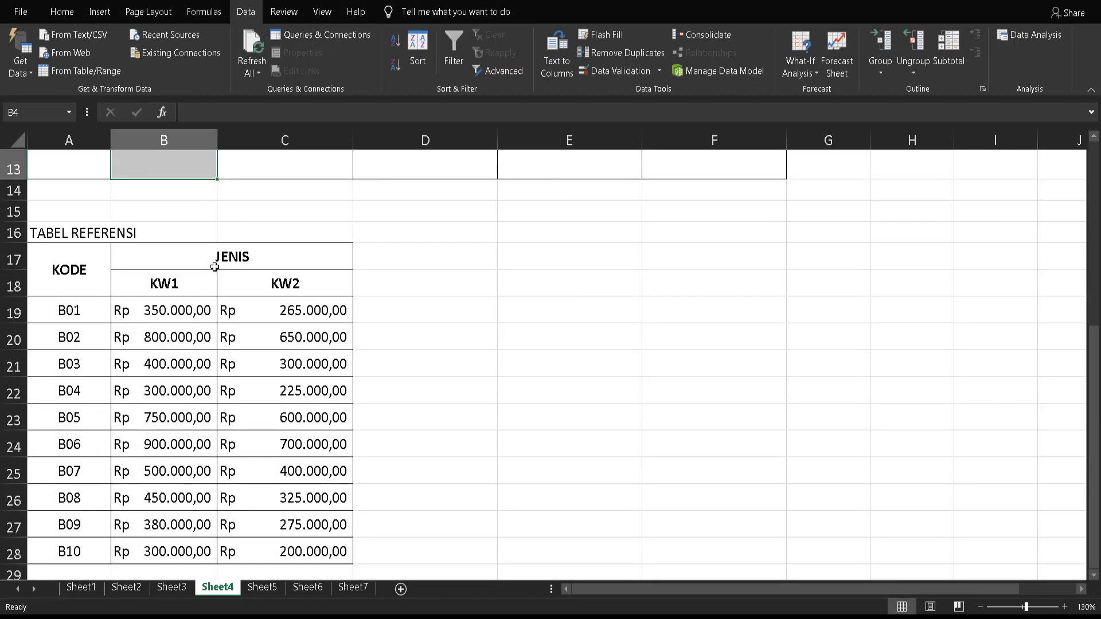
Step: Look through all the item codes offered by the validation list in KODE cell B4
scroll(207, 267, up, 4)
click(199, 265)
click(190, 237)
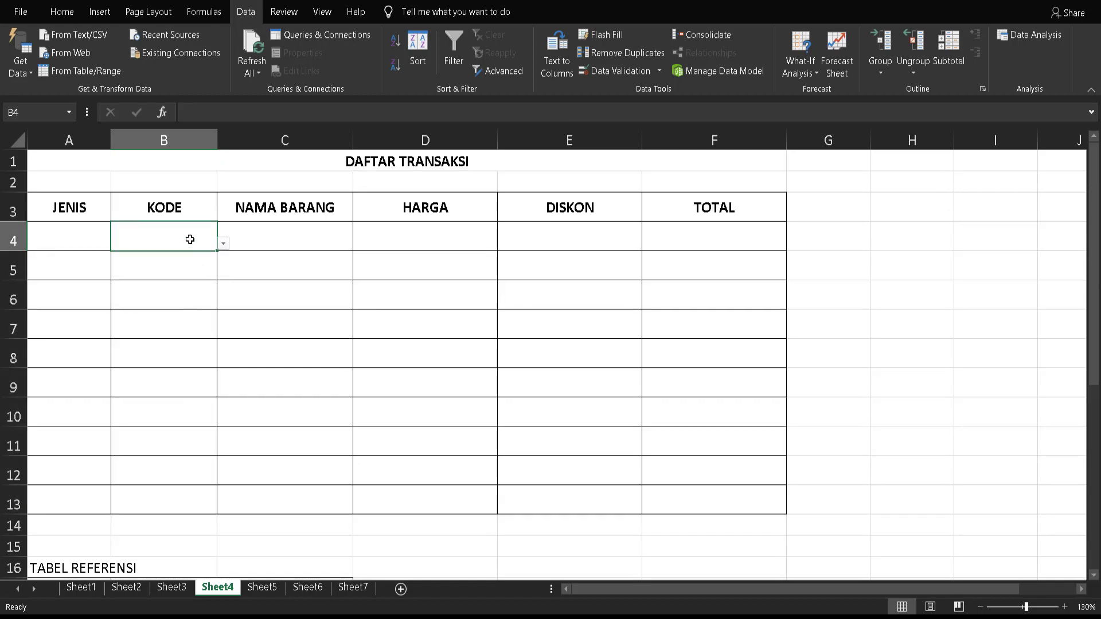
click(223, 244)
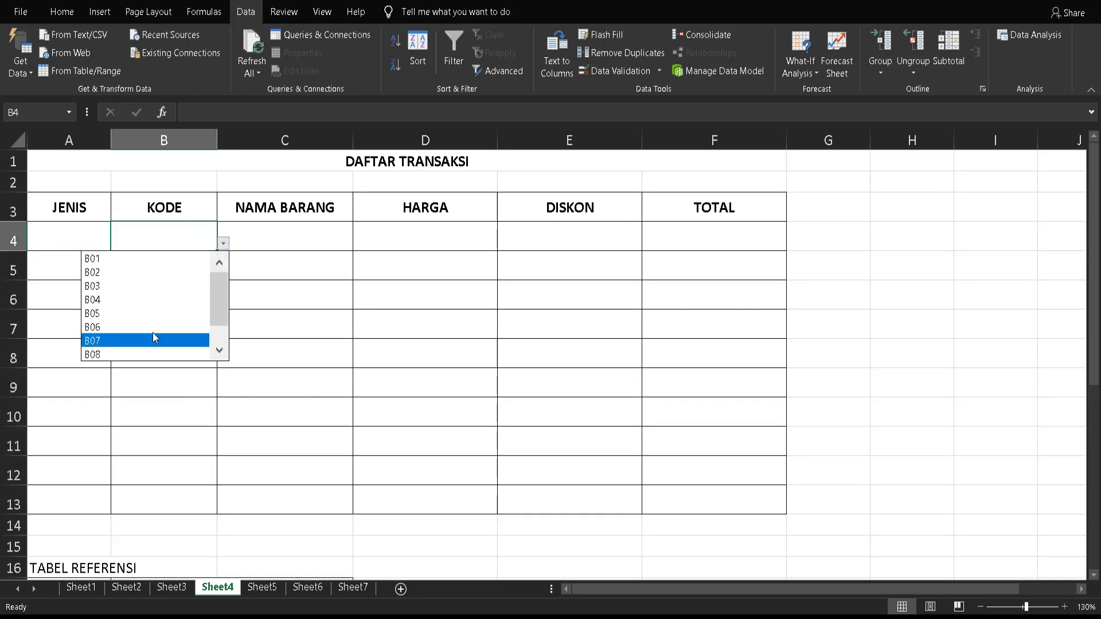
scroll(162, 318, down, 2)
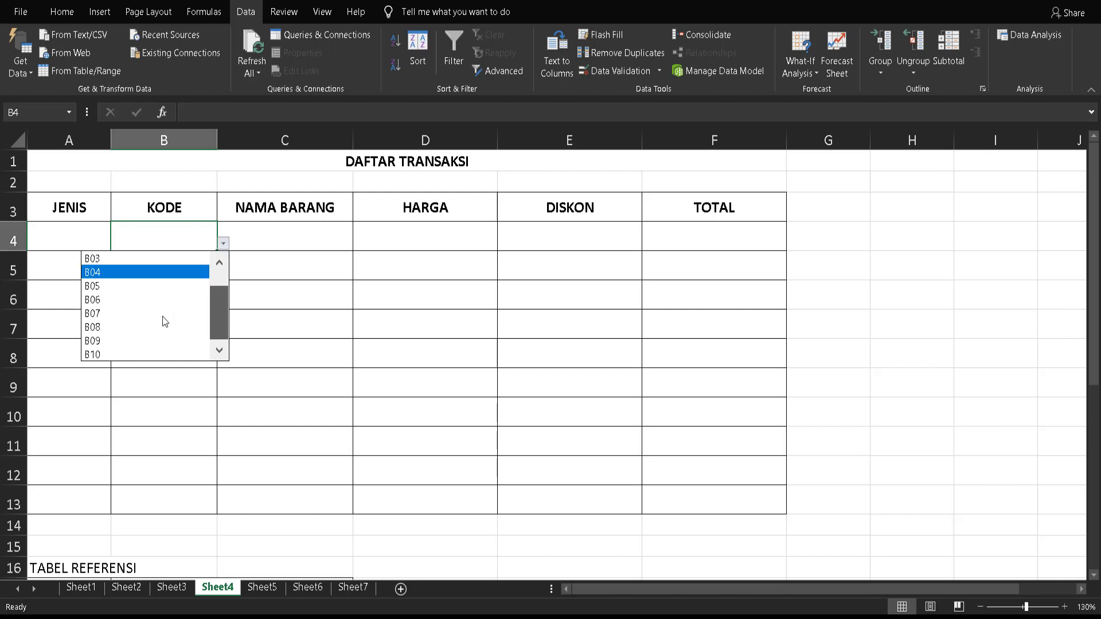
drag(223, 314, 222, 289)
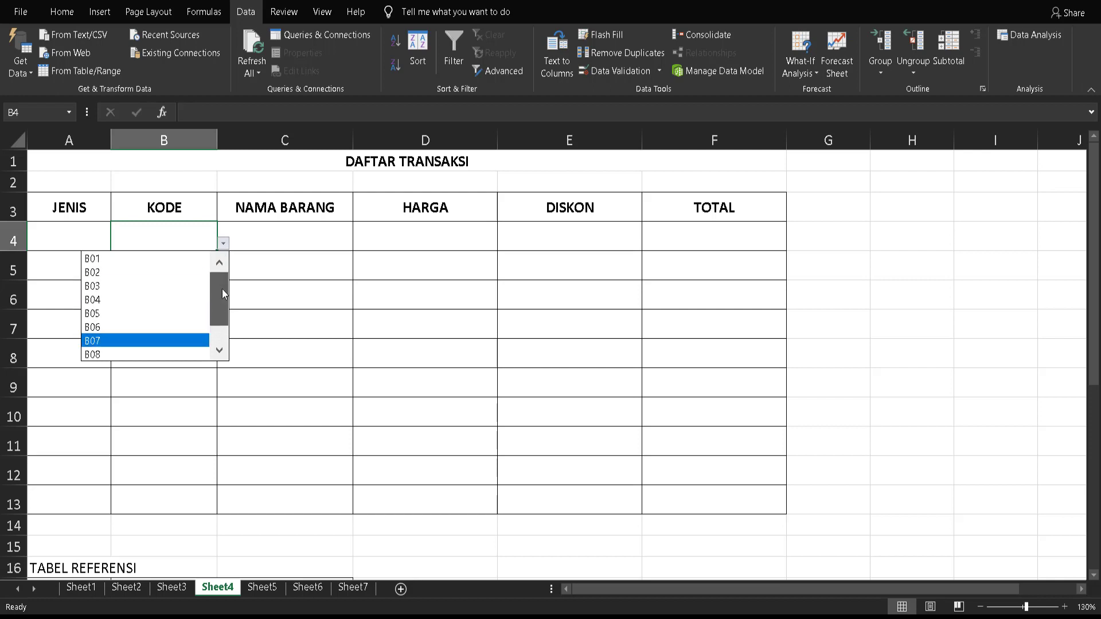
click(330, 308)
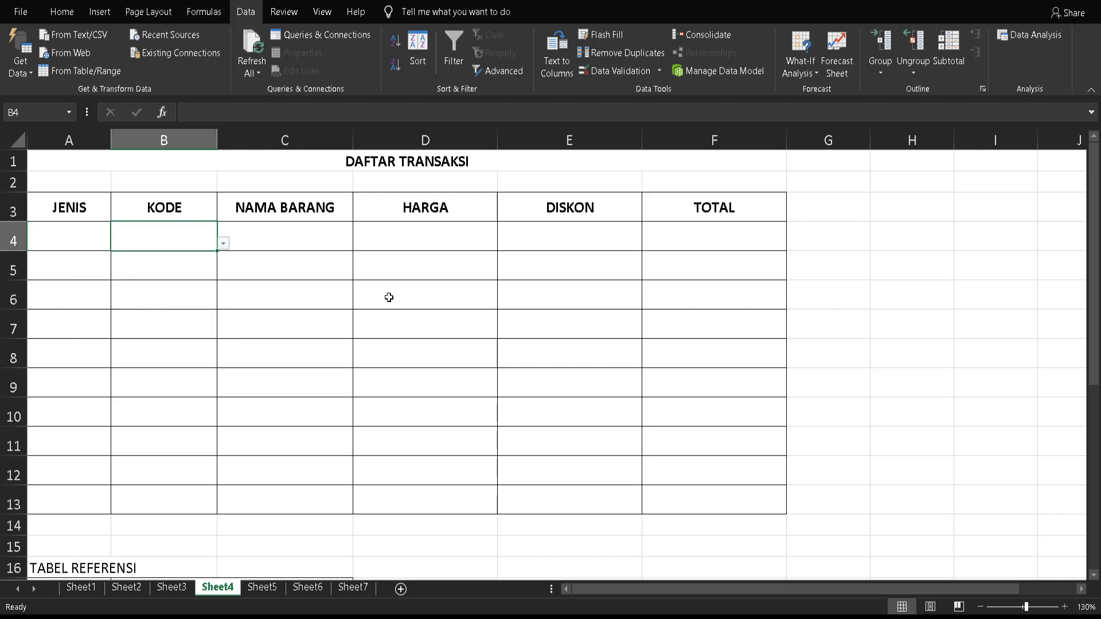
Step: Review the HARGA range D4:D13 together with the JENIS and KODE choices in row 4 that determine the price
click(388, 295)
click(423, 232)
drag(412, 294, 386, 485)
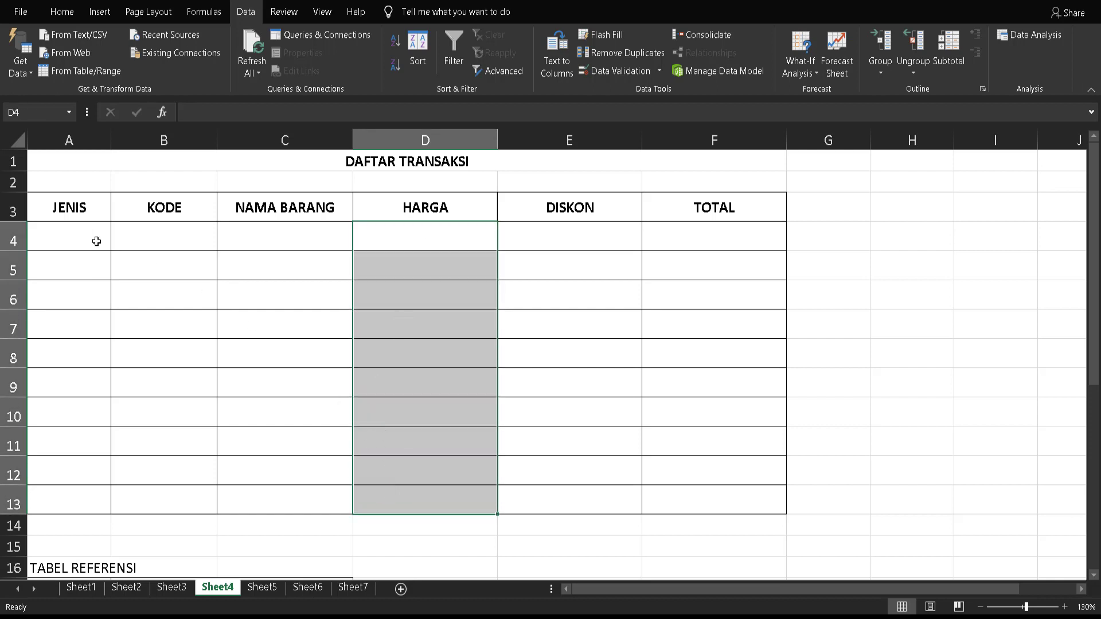
click(81, 232)
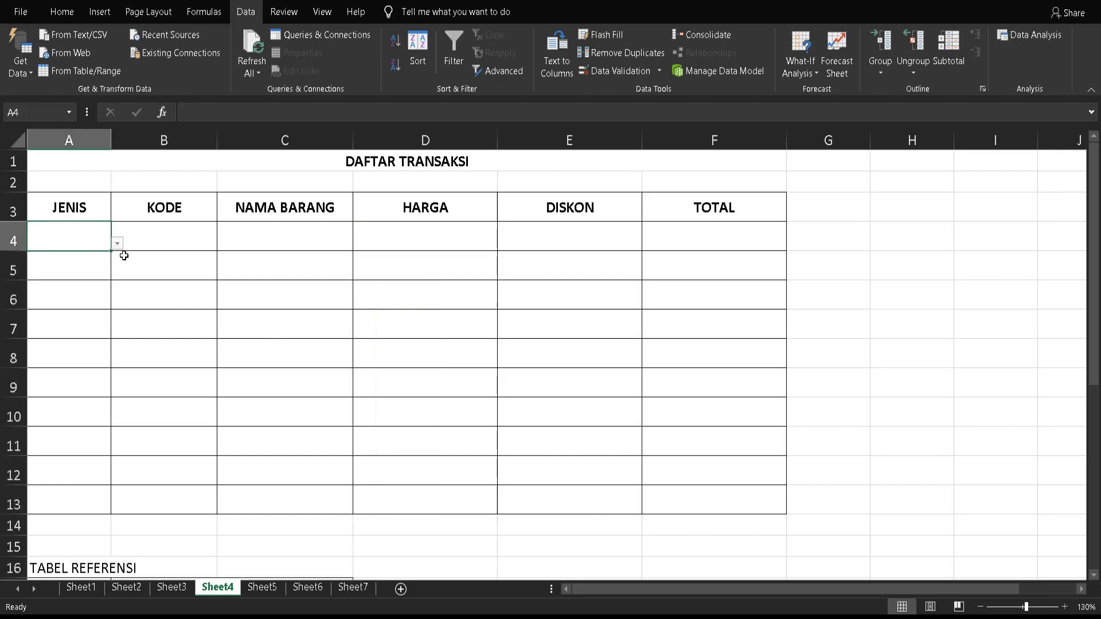
click(119, 243)
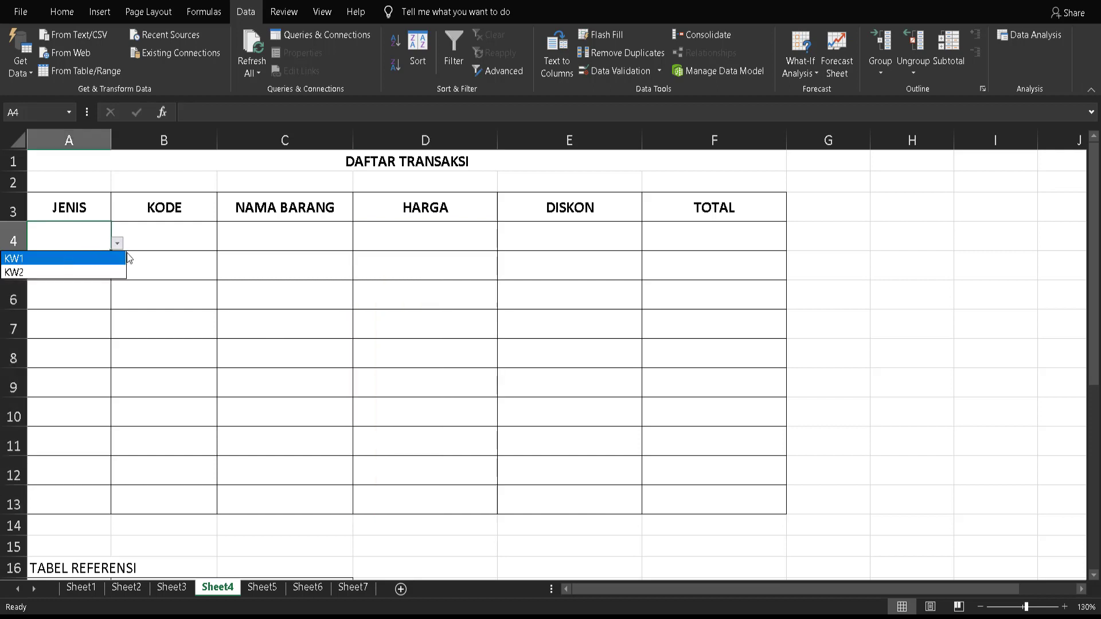
click(156, 244)
click(155, 244)
click(223, 244)
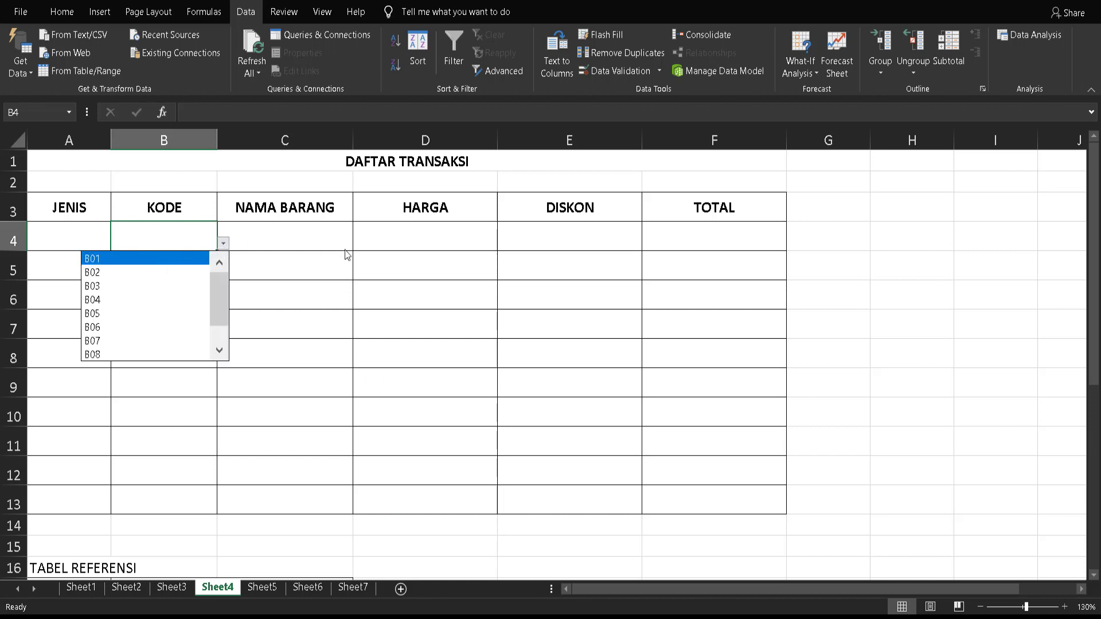
click(428, 250)
click(425, 247)
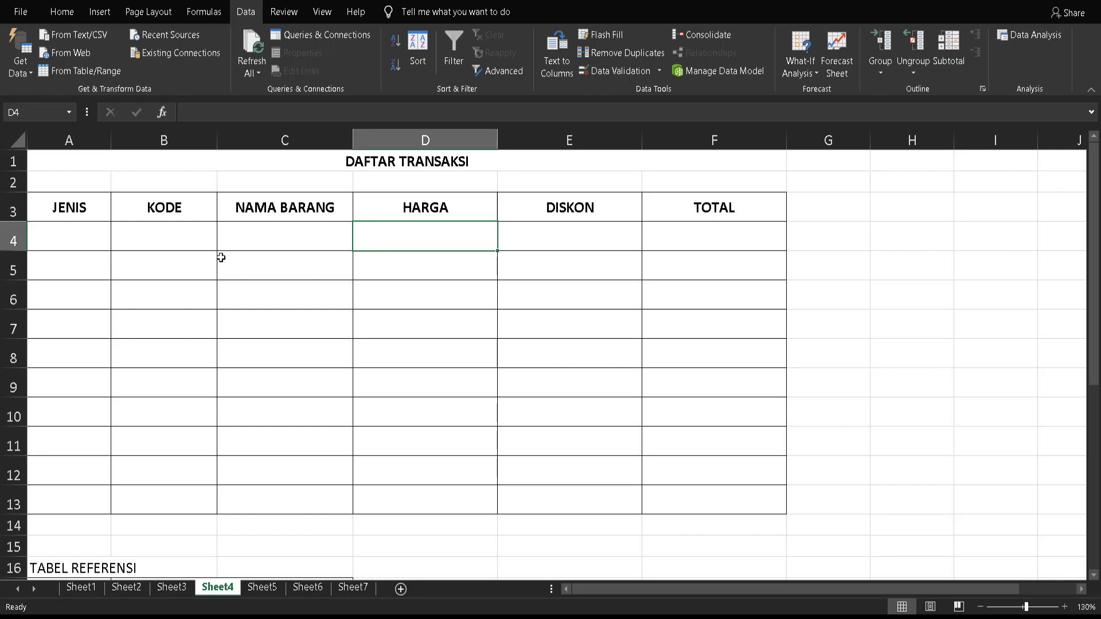
Step: Name the reference range A19:C28, covering the item codes and both price columns, as AB
click(175, 240)
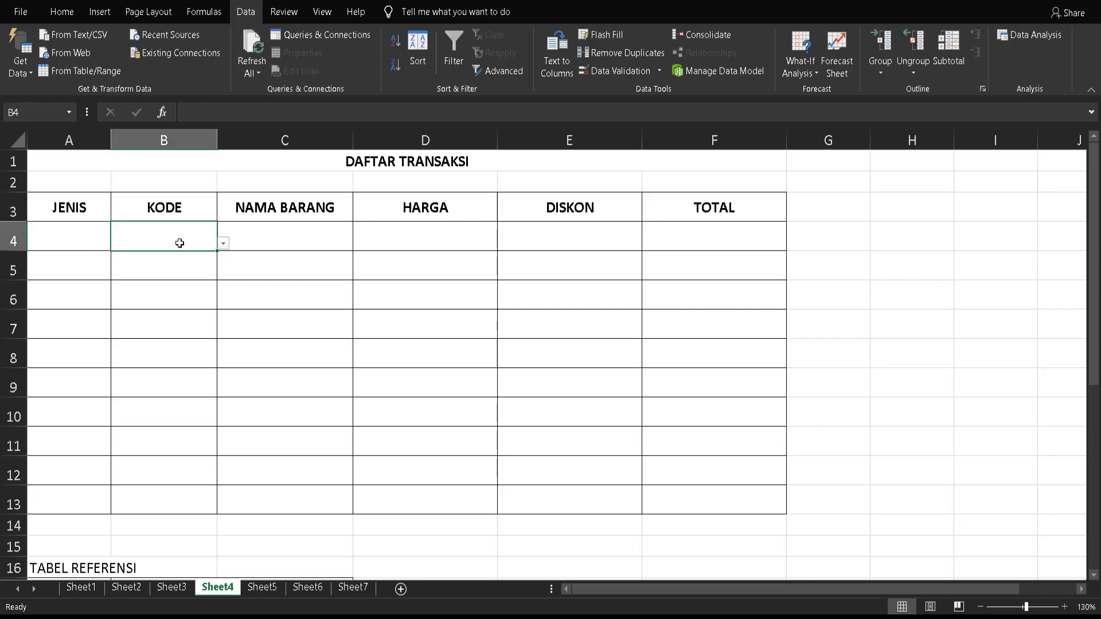
scroll(180, 245, down, 5)
drag(69, 239, 299, 474)
click(464, 400)
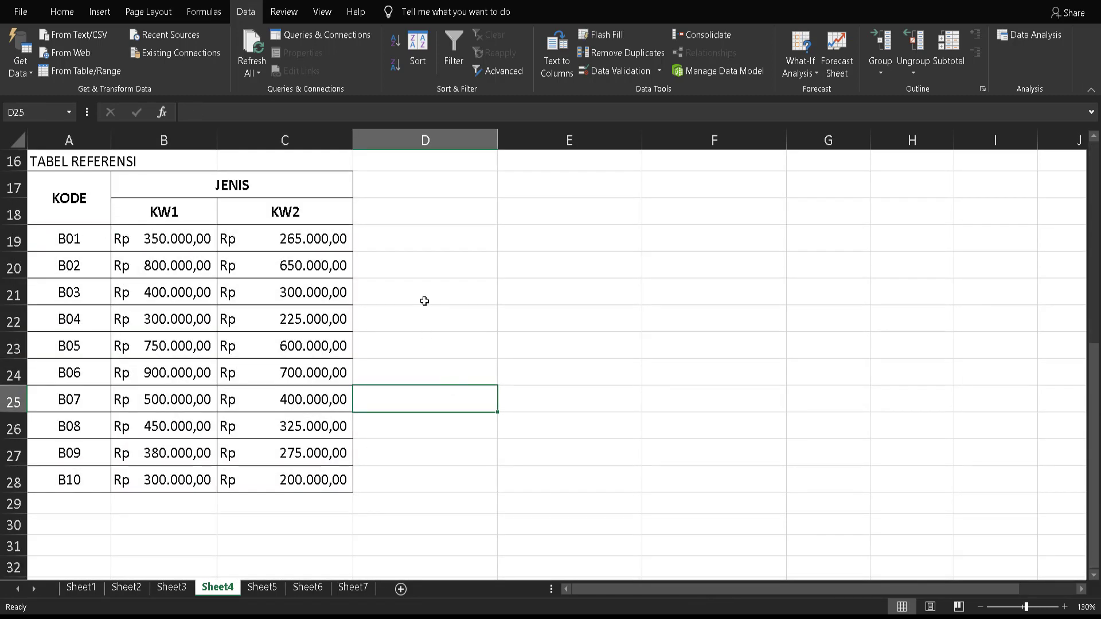
scroll(425, 301, up, 3)
scroll(424, 300, down, 3)
drag(70, 240, 277, 476)
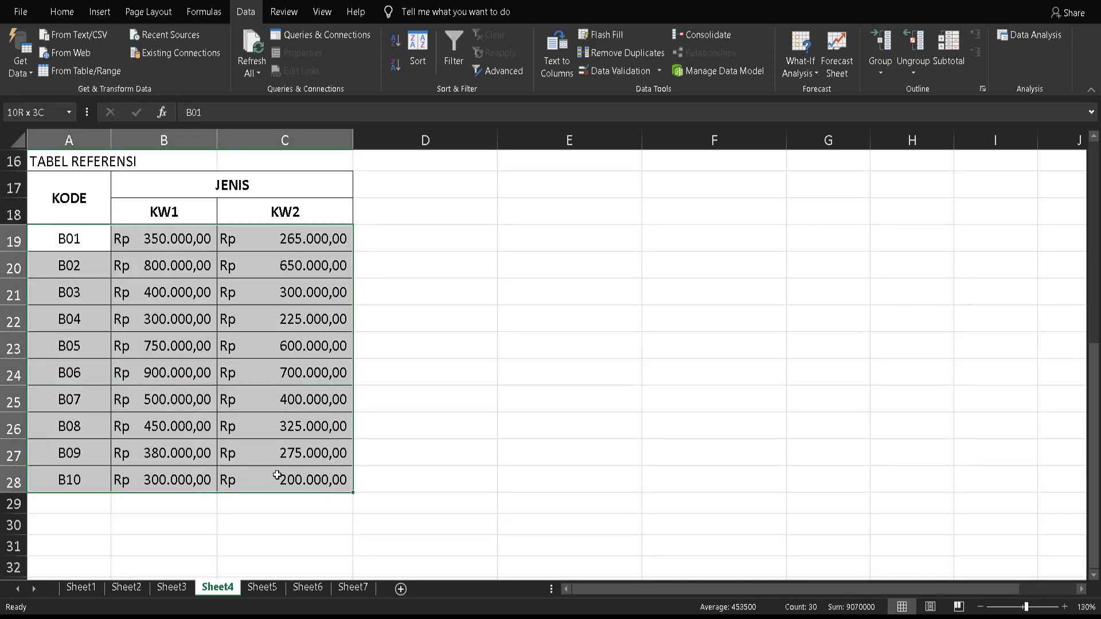
click(42, 111)
text(AB)
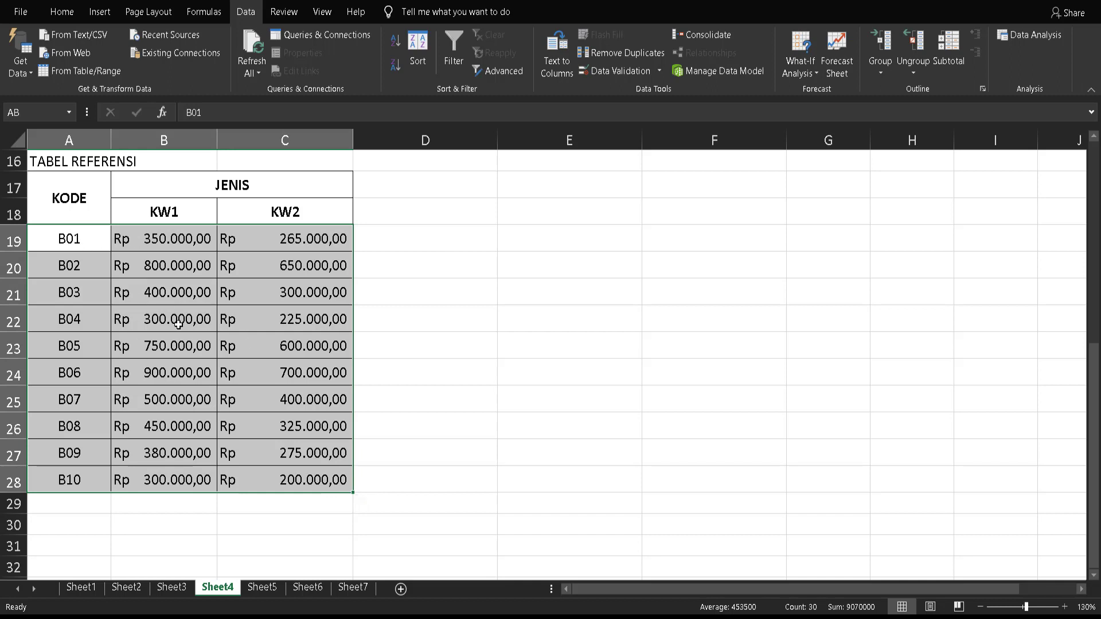
Step: Start an IF formula in the first HARGA cell, D4
scroll(353, 319, up, 4)
scroll(353, 319, up, 1)
click(442, 273)
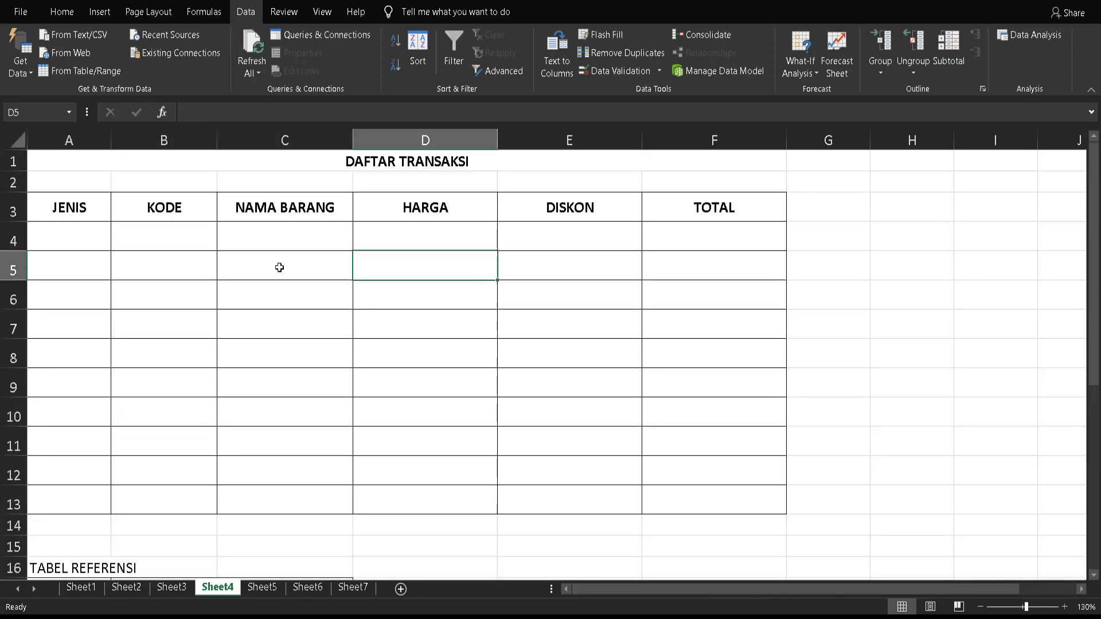
click(87, 235)
click(456, 224)
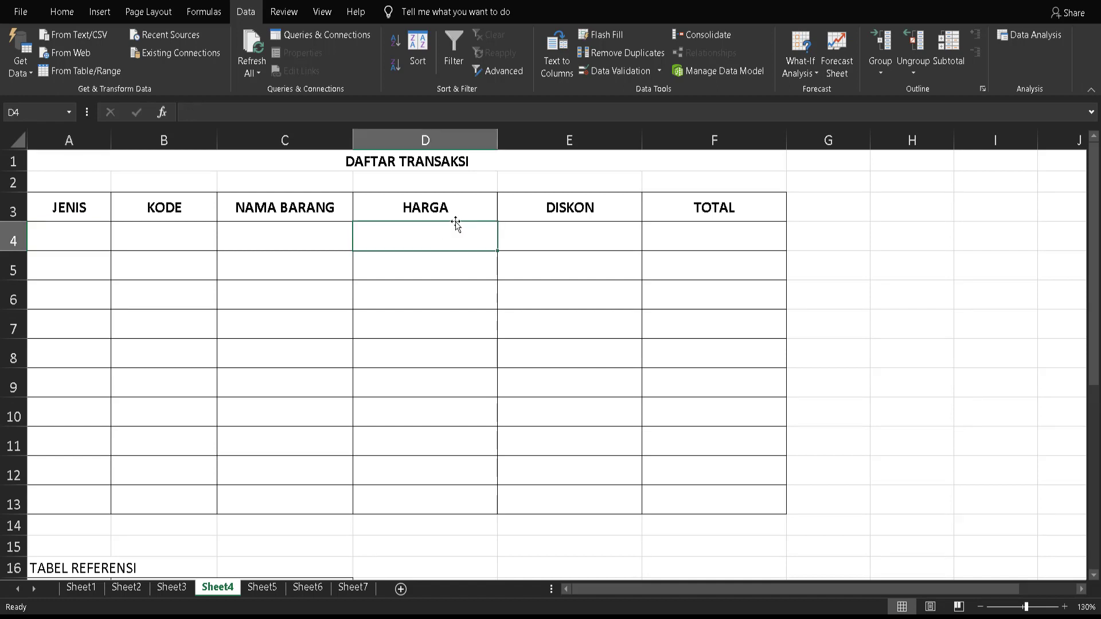
text(=)
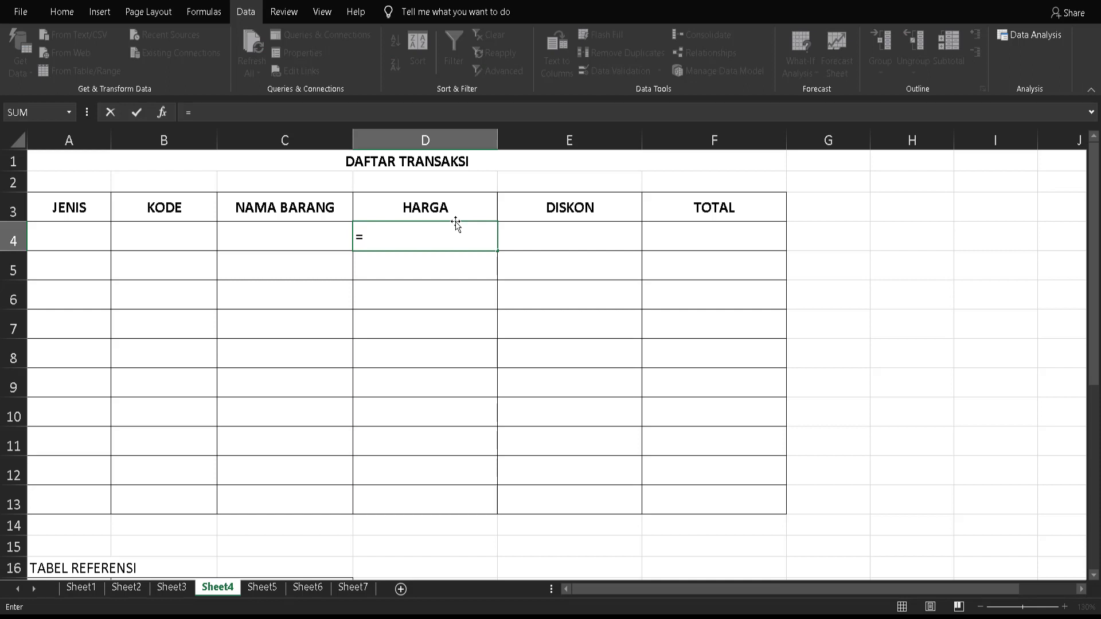
text(fi)
key(BackSpace)
key(BackSpace)
text(O)
key(BackSpace)
text(I)
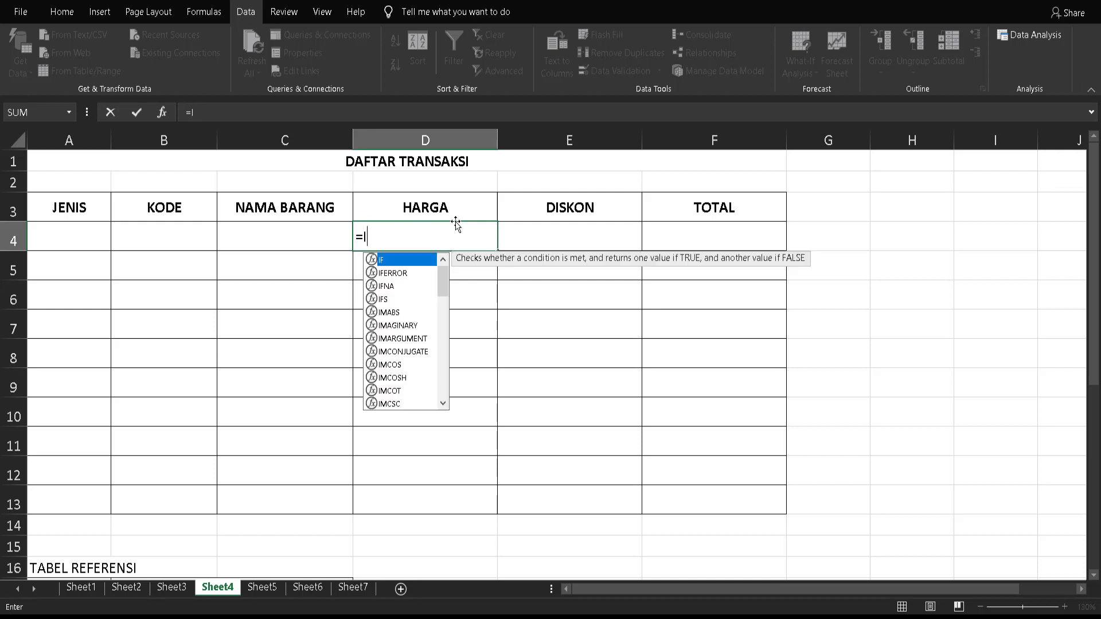
text(F()
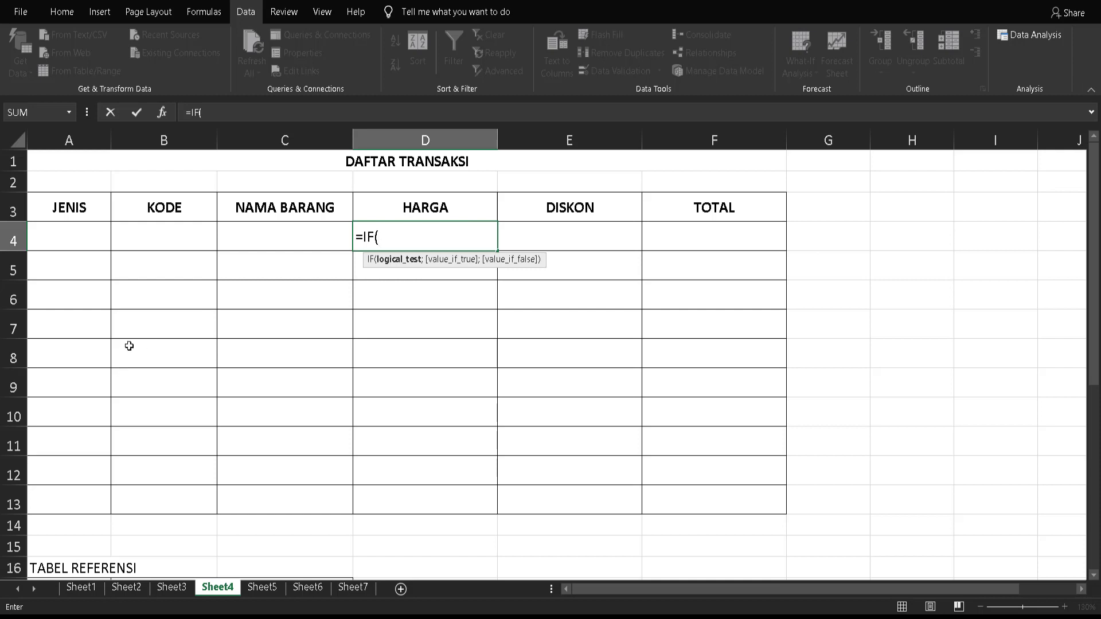
Step: Enter A4="KW1" as the logical test of the IF formula in D4, followed by a comma
click(85, 237)
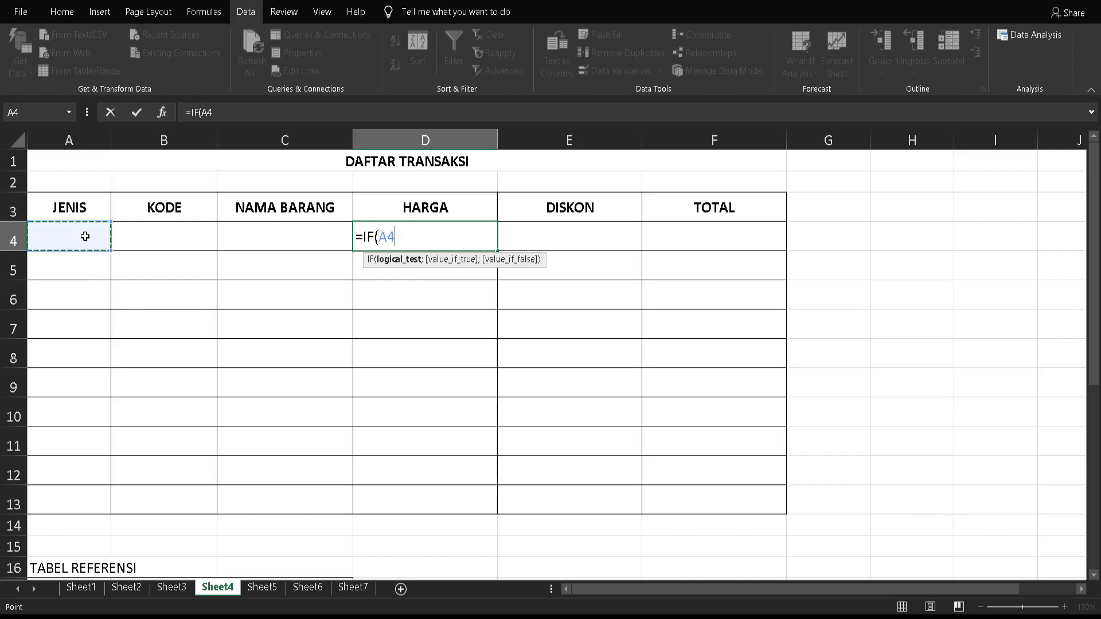
text(="k)
key(BackSpace)
text(KW)
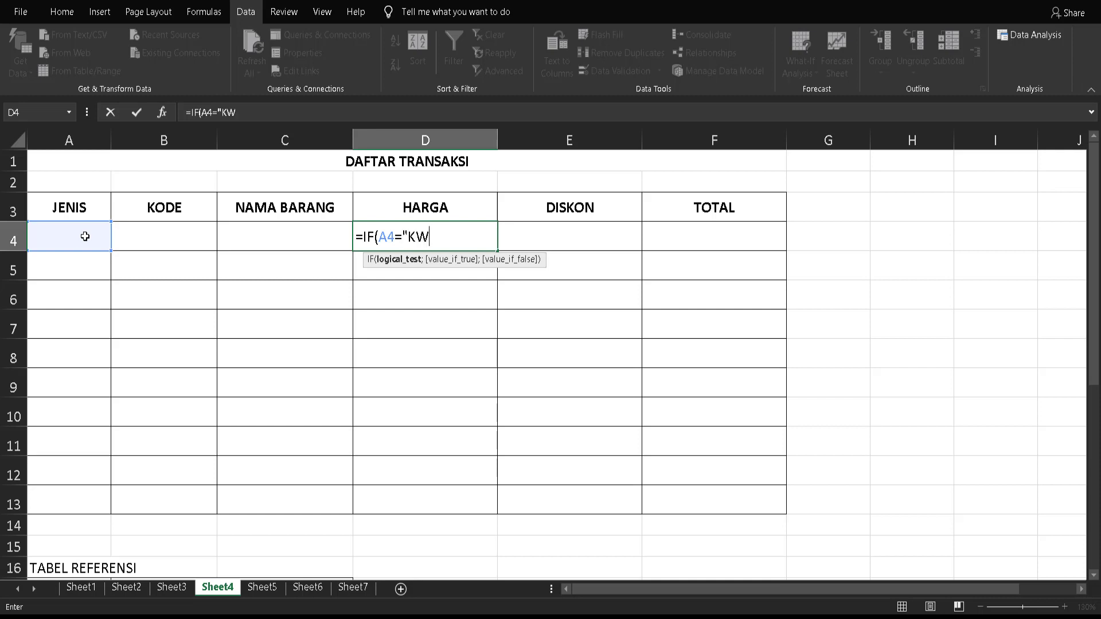
text(1",)
Step: Add a VLOOKUP as the value if true in D4's IF formula, with KODE cell B4 as the lookup value
scroll(160, 365, down, 4)
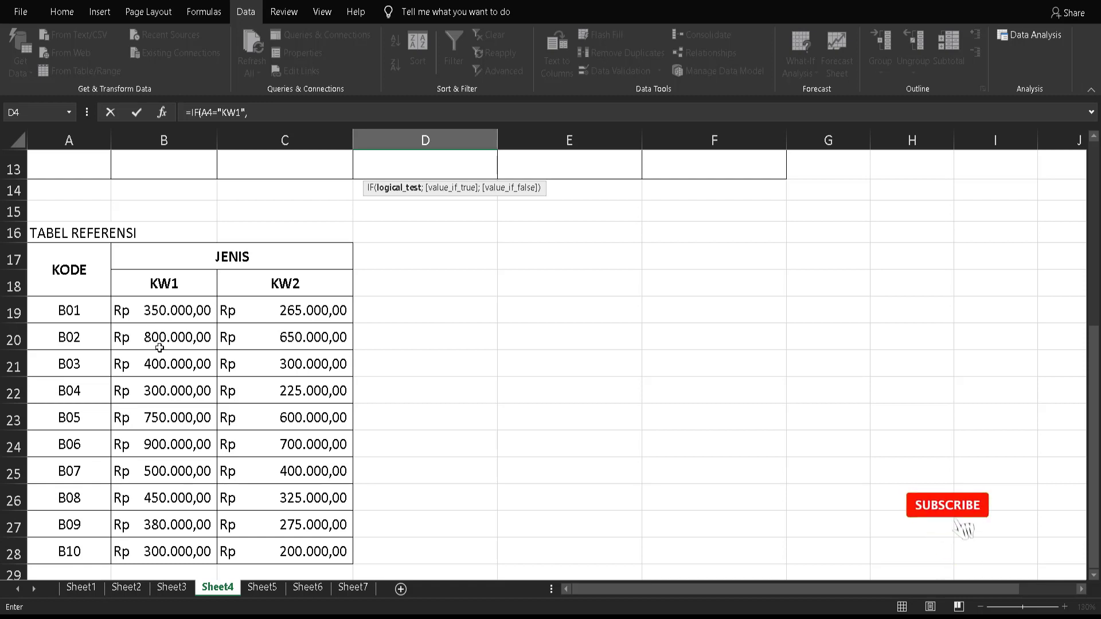
scroll(159, 347, up, 4)
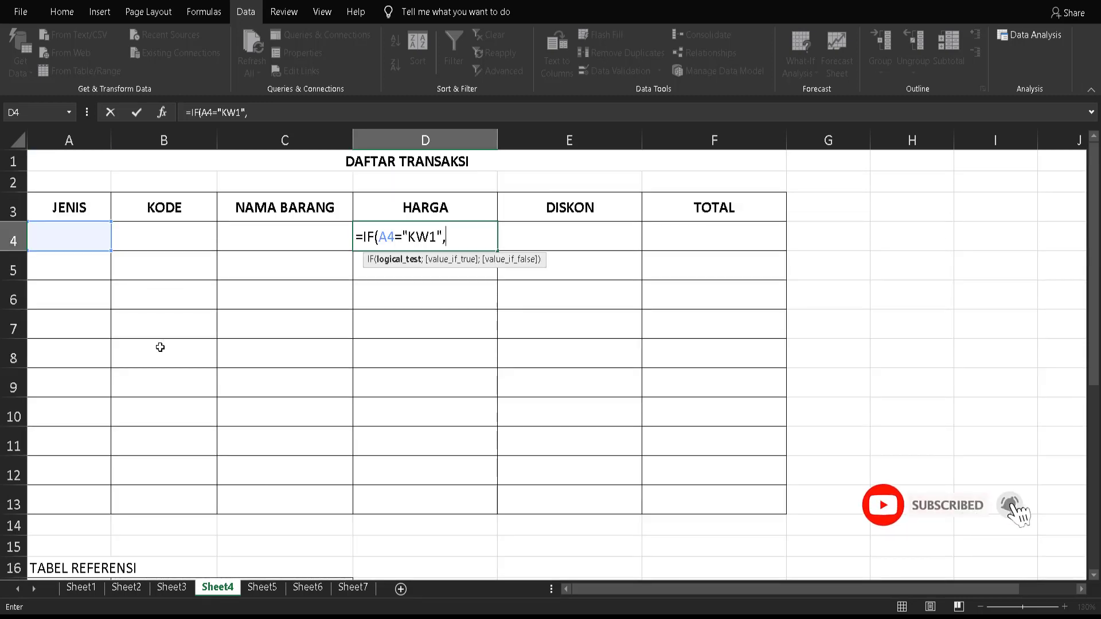
text(VLOOKUP()
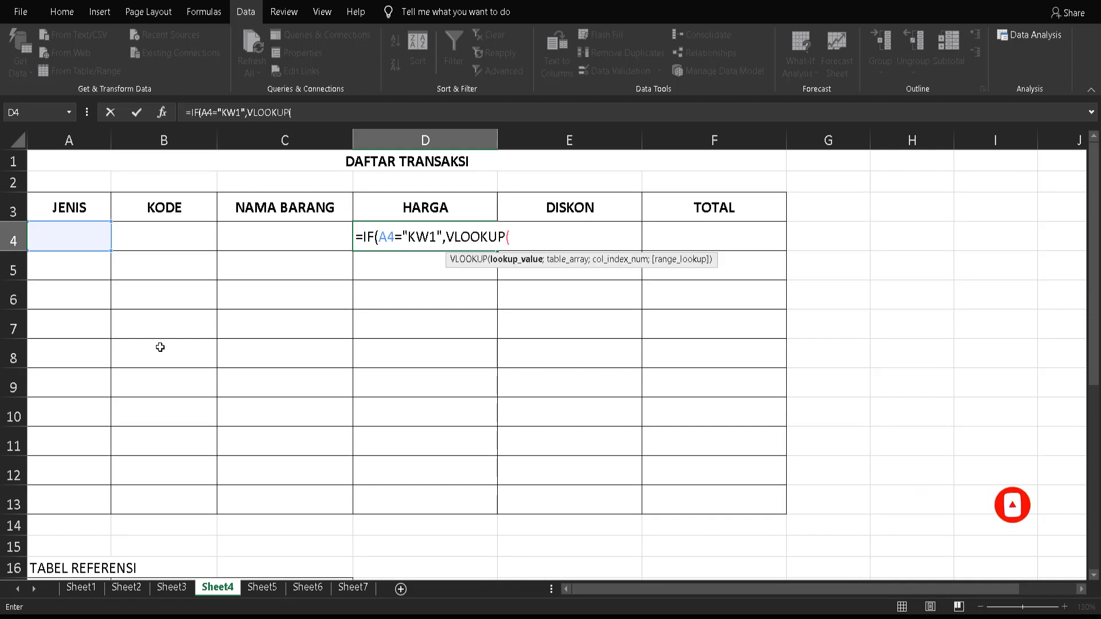
click(191, 240)
scroll(192, 239, down, 3)
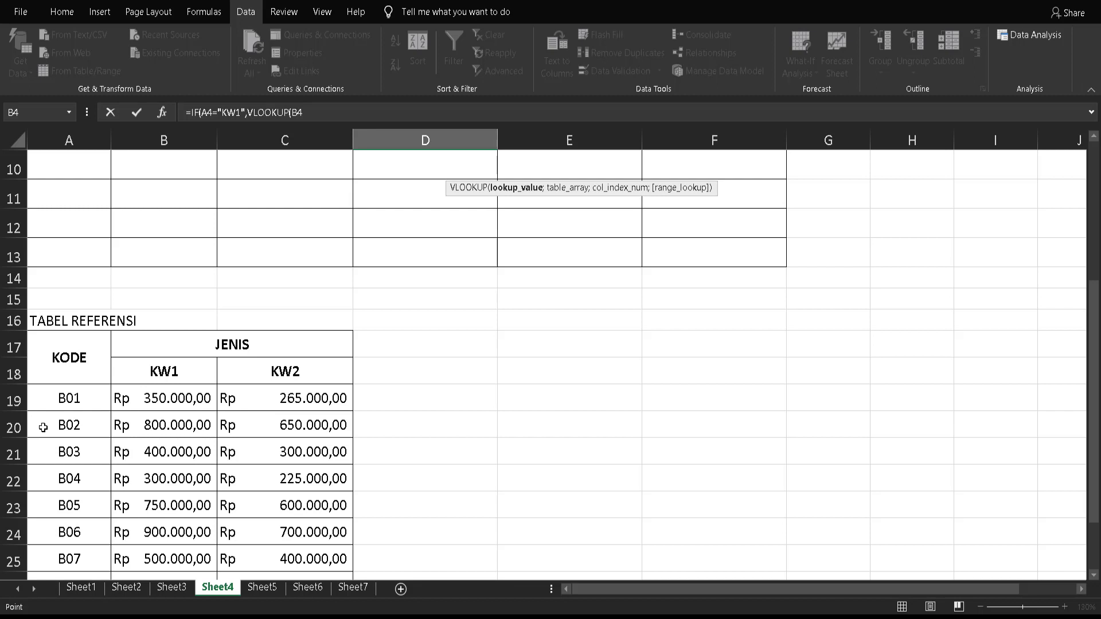
scroll(43, 427, up, 3)
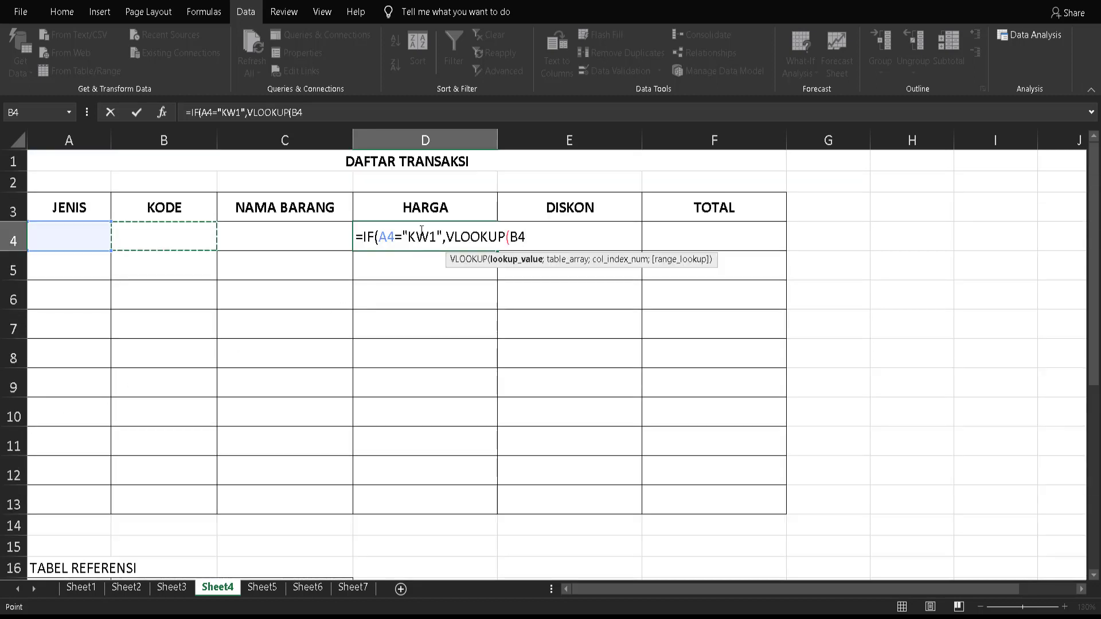
drag(387, 237, 396, 237)
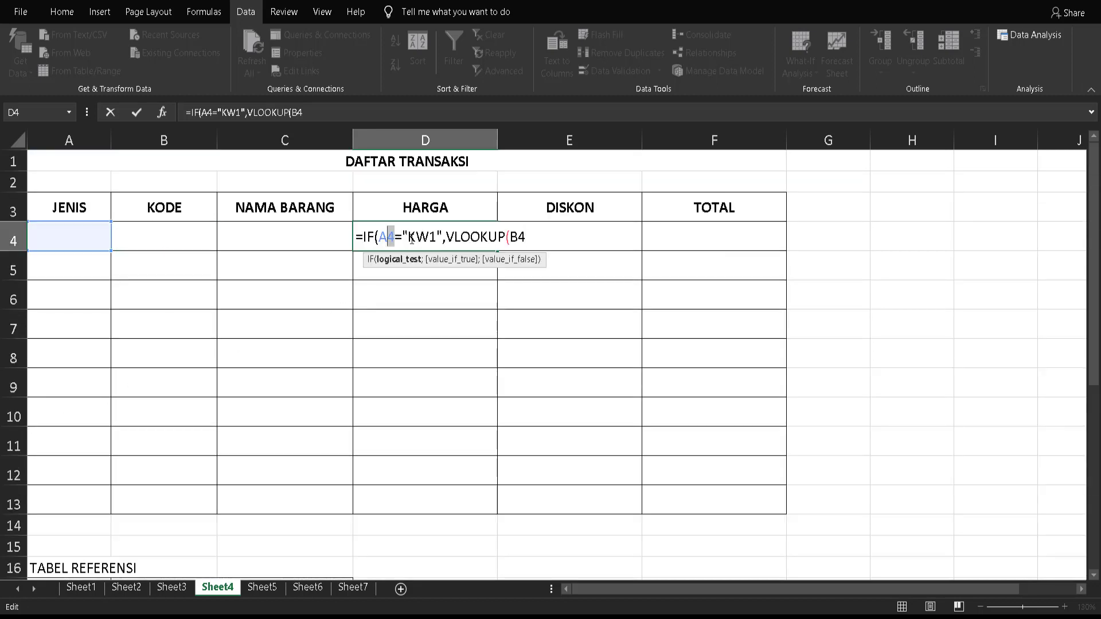
click(530, 240)
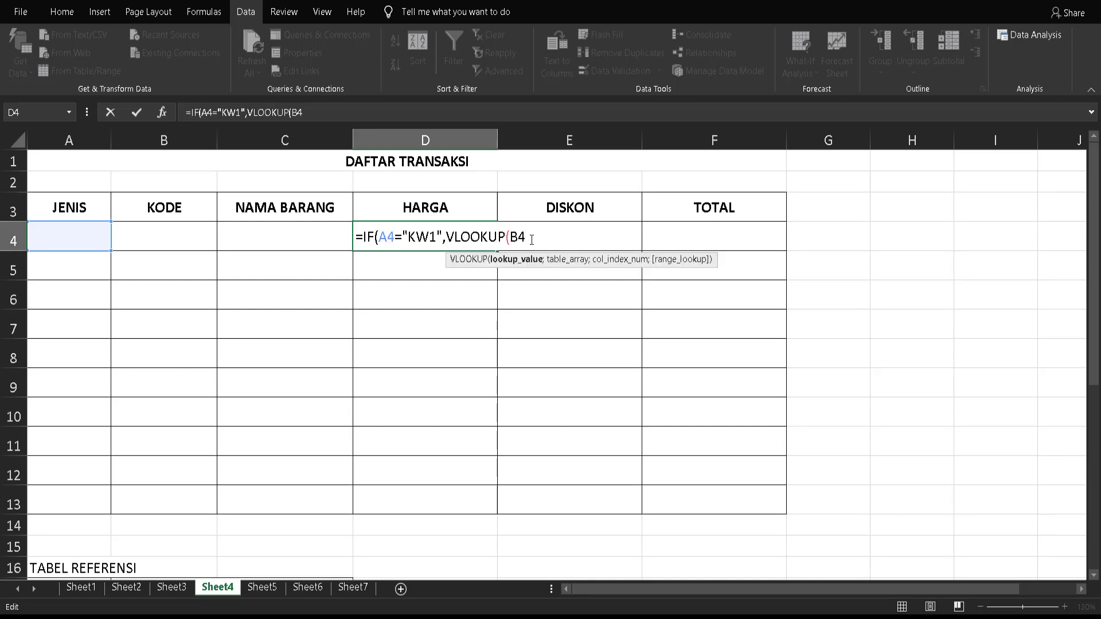
Step: Set the VLOOKUP's table array to the named range AB by selecting A19:C28 in TABEL REFERENSI
text(;)
text(AB)
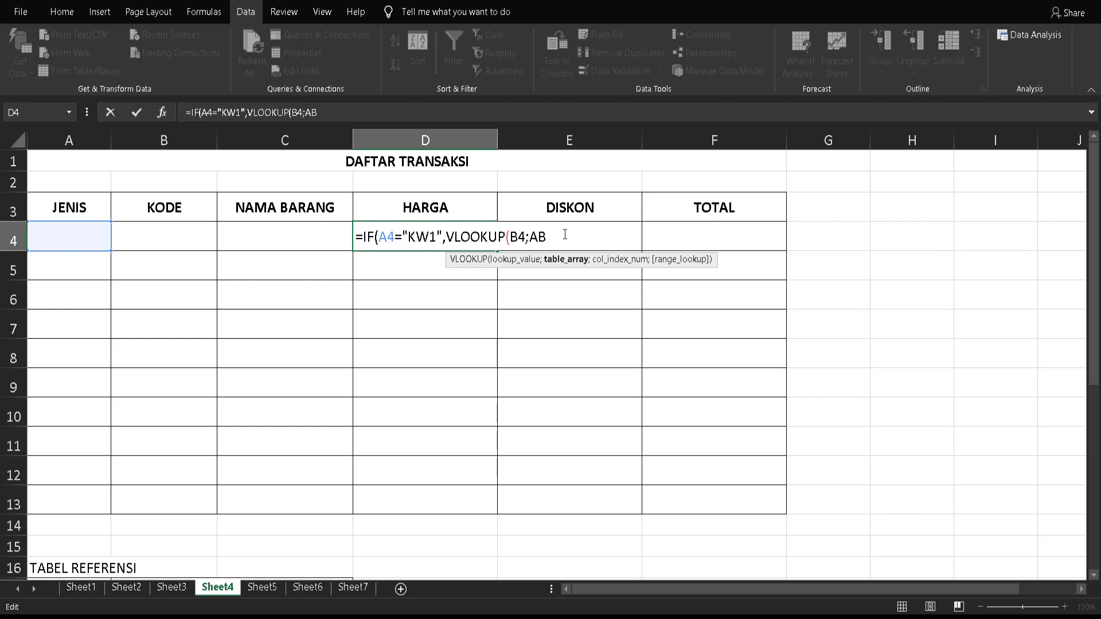
key(BackSpace)
key(BackSpace)
scroll(194, 359, down, 4)
drag(85, 310, 239, 543)
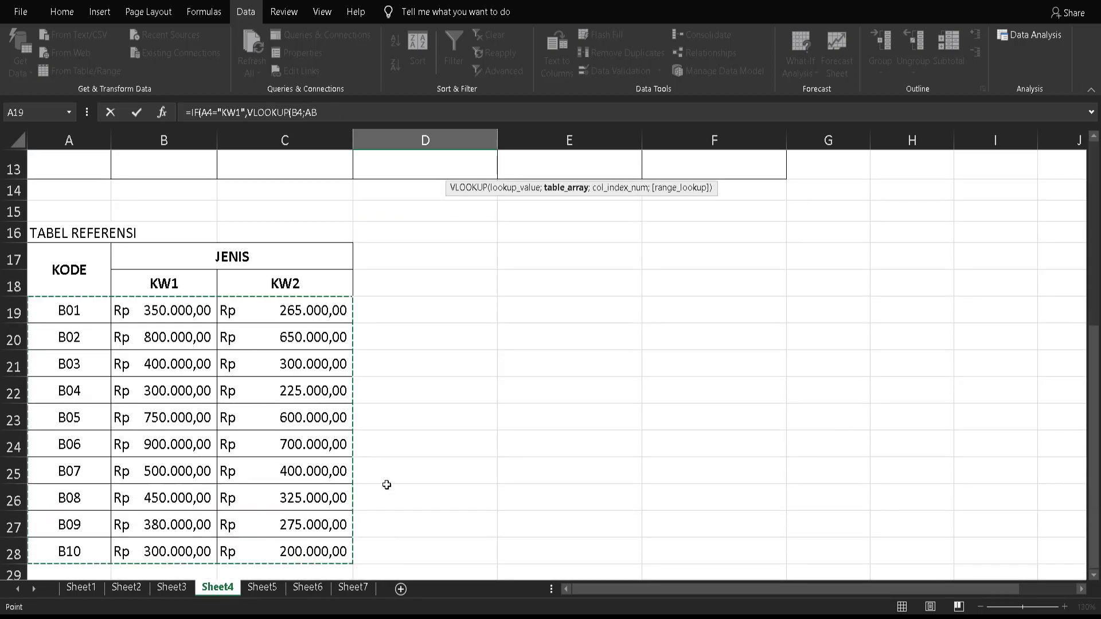
scroll(411, 479, up, 4)
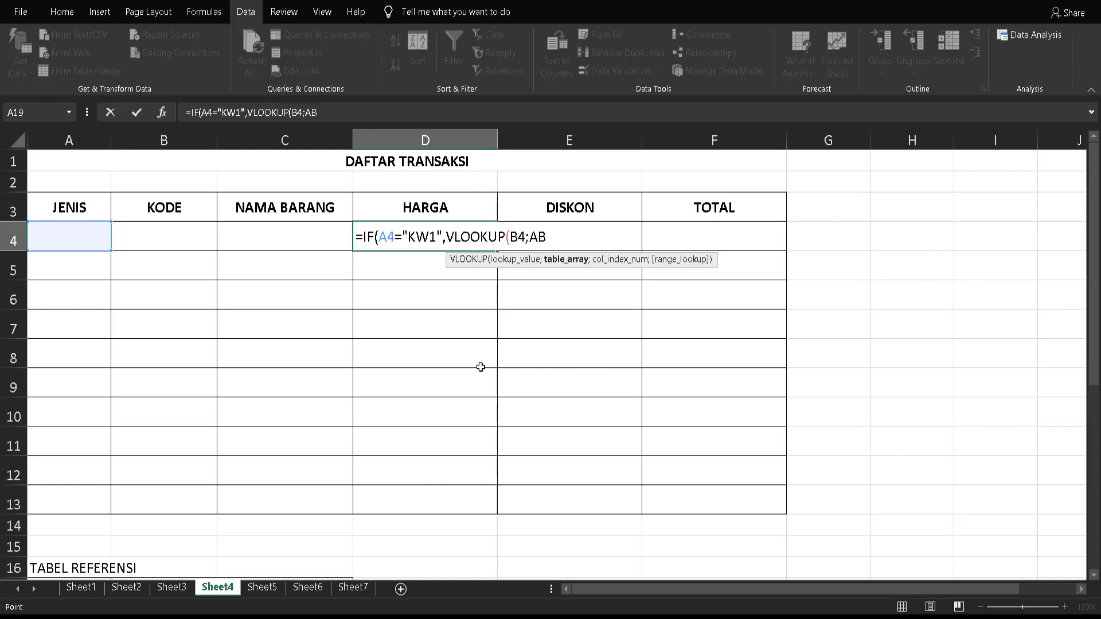
Step: Replace the comma after "KW1" in the D4 formula with a semicolon
click(446, 237)
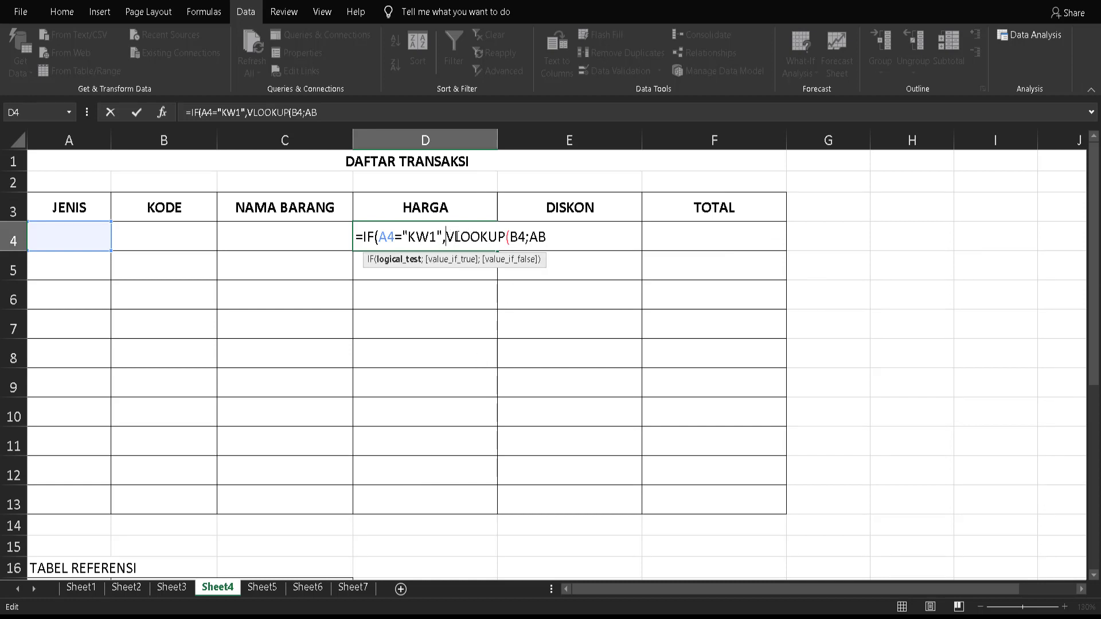
key(BackSpace)
text(;)
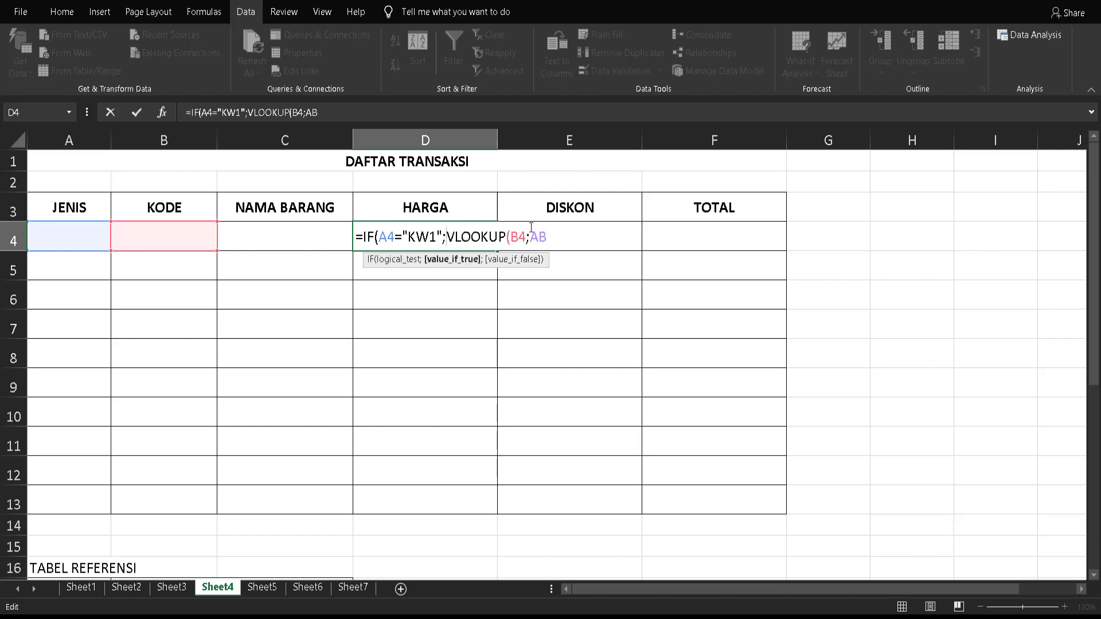
Step: Complete the KW1 VLOOKUP in D4 with column index 2 and range lookup 0, and close its parenthesis
click(569, 236)
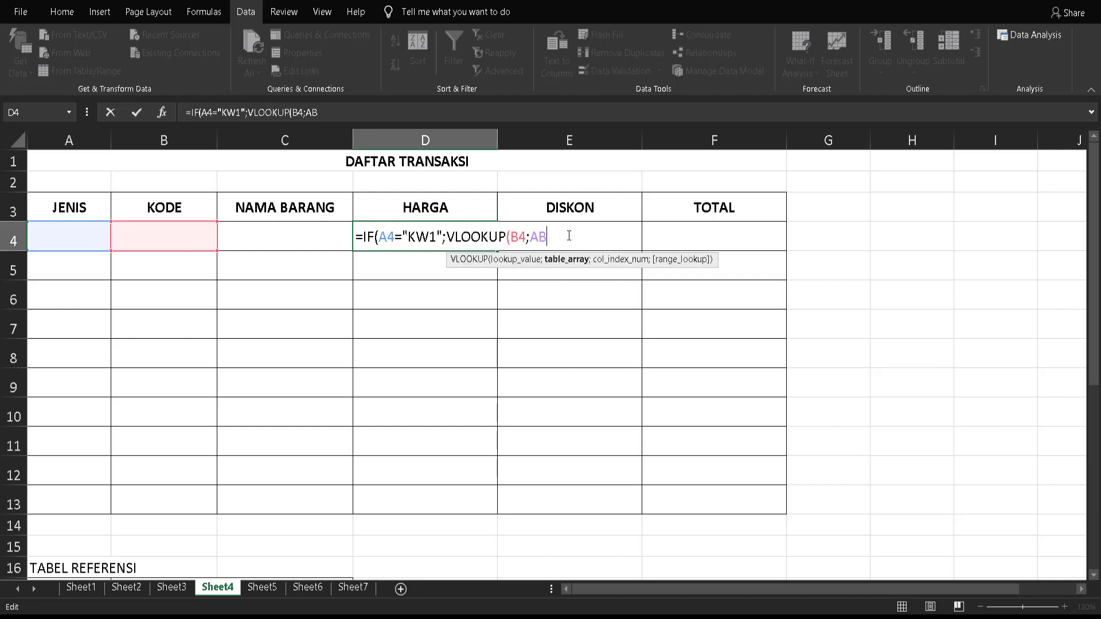
text(;)
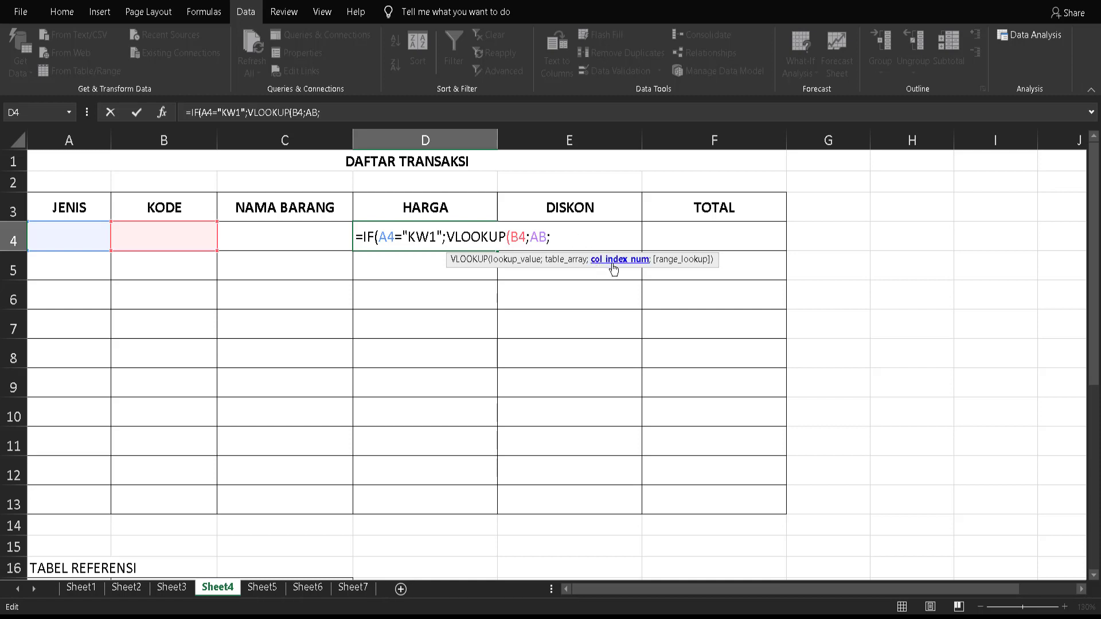
double_click(513, 237)
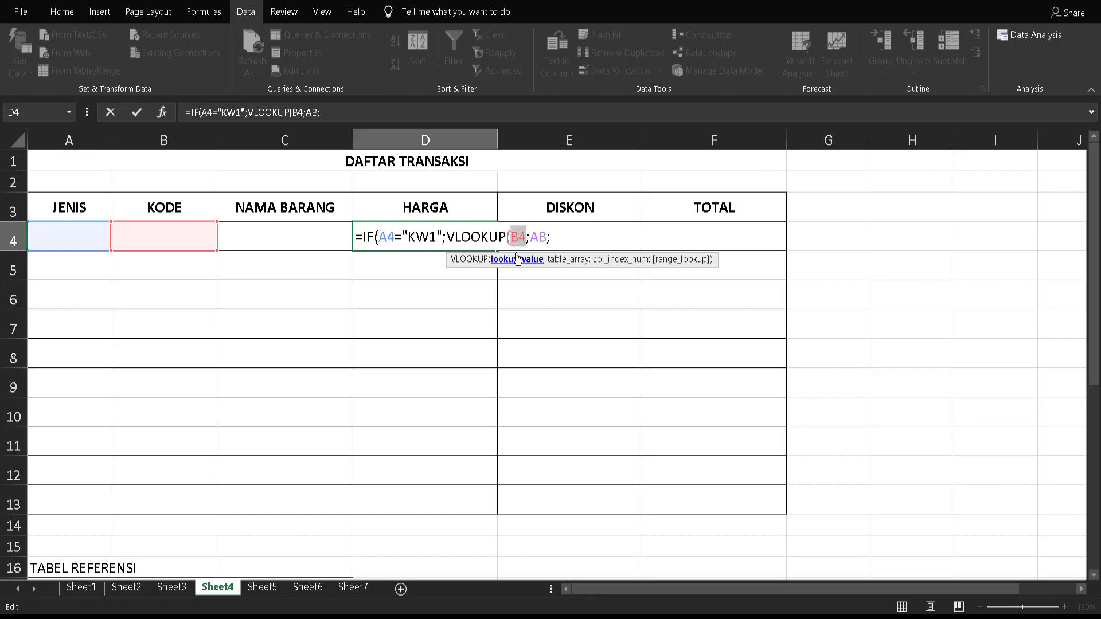
click(575, 237)
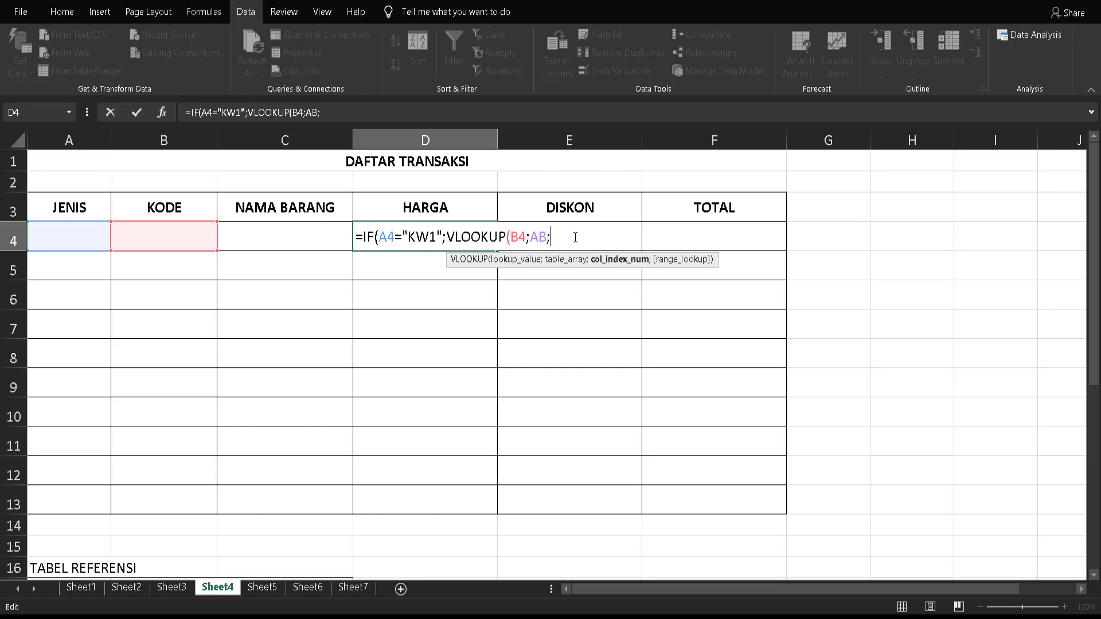
scroll(423, 317, down, 3)
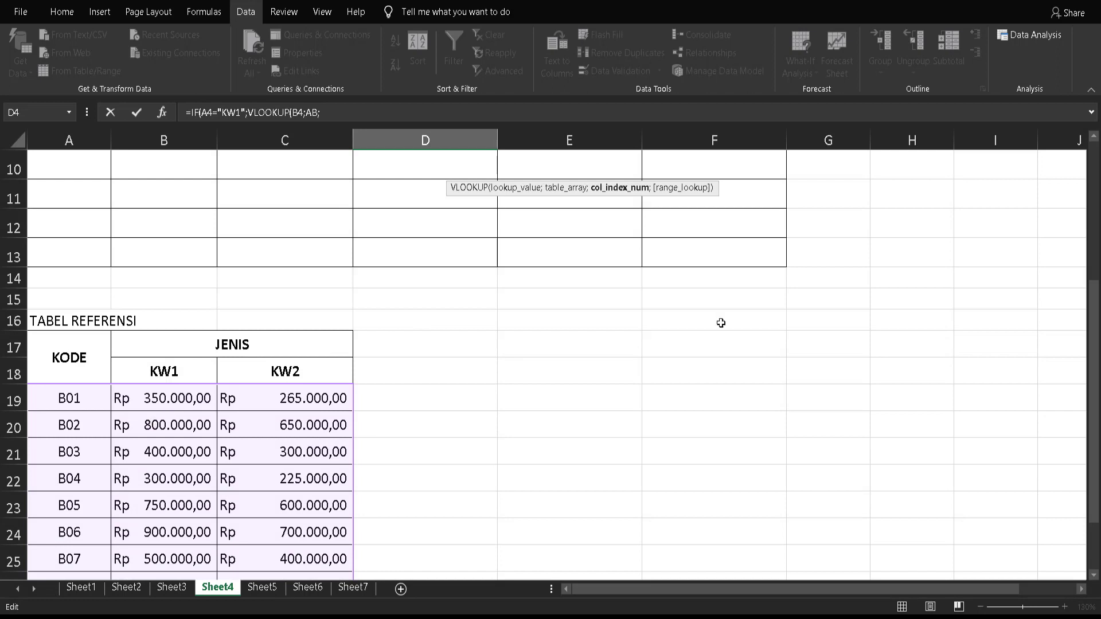
scroll(806, 302, up, 3)
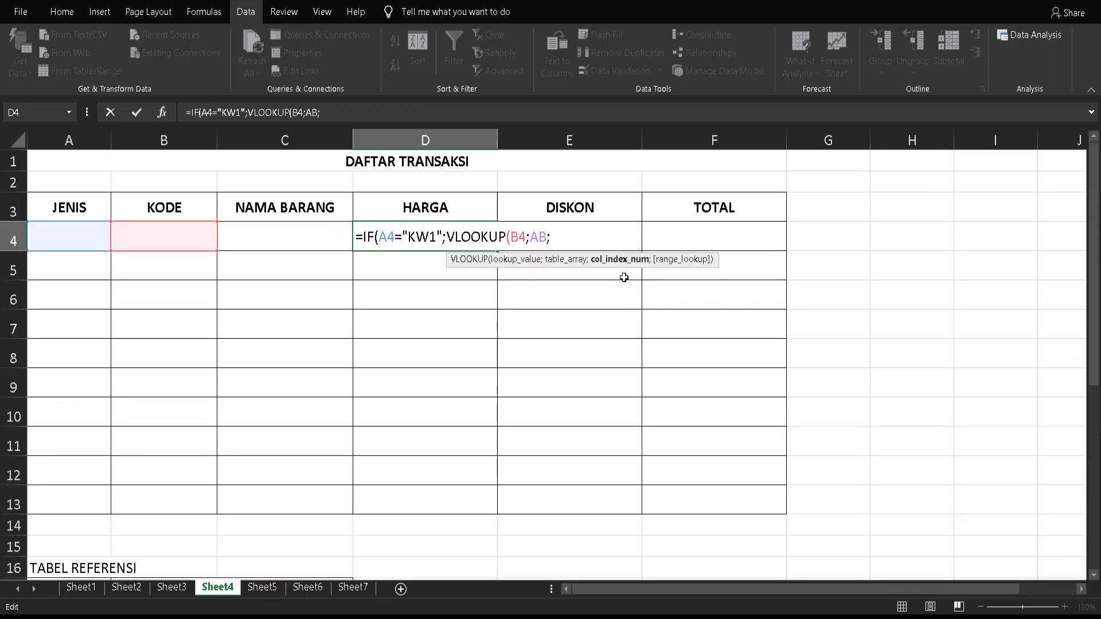
text(;)
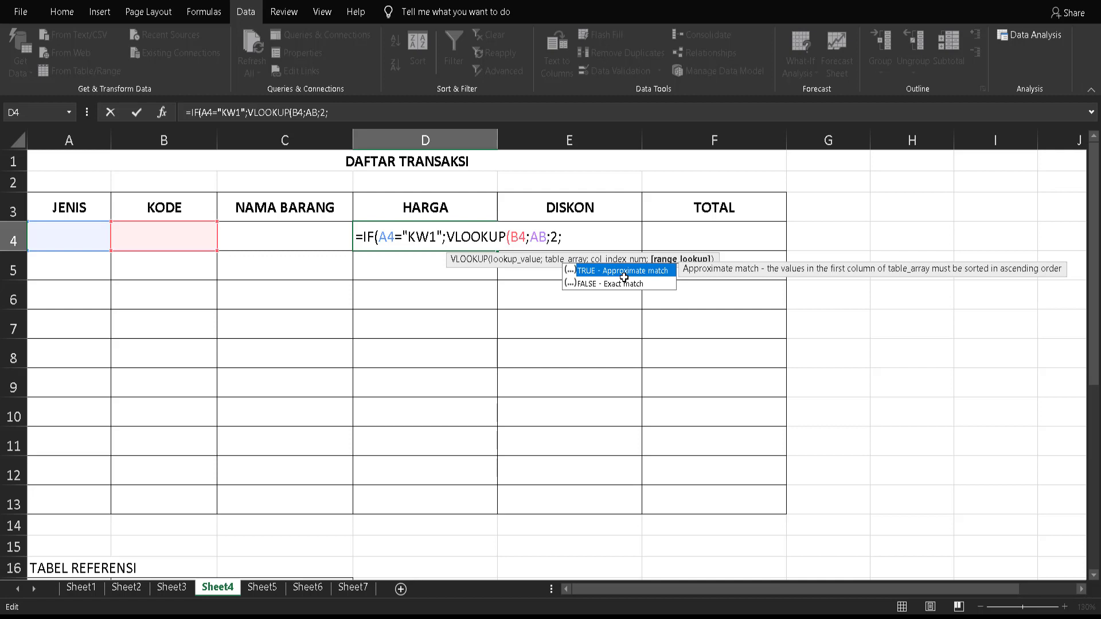
text(0))
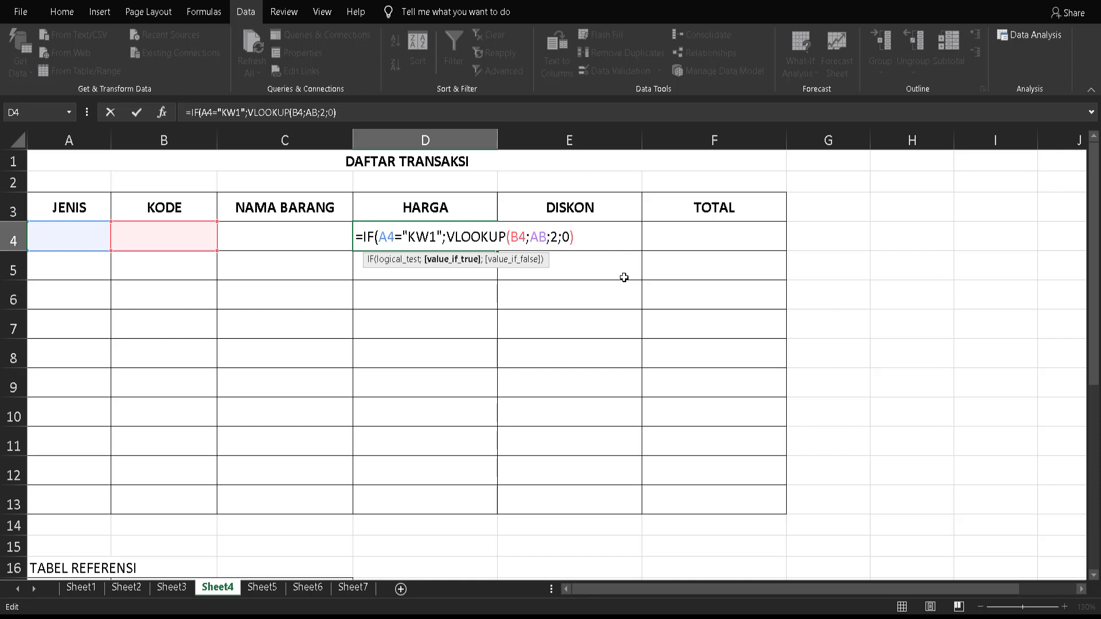
Step: Add a second VLOOKUP as the value if false in D4's IF formula, with lookup value B4 and table array AB
text(;)
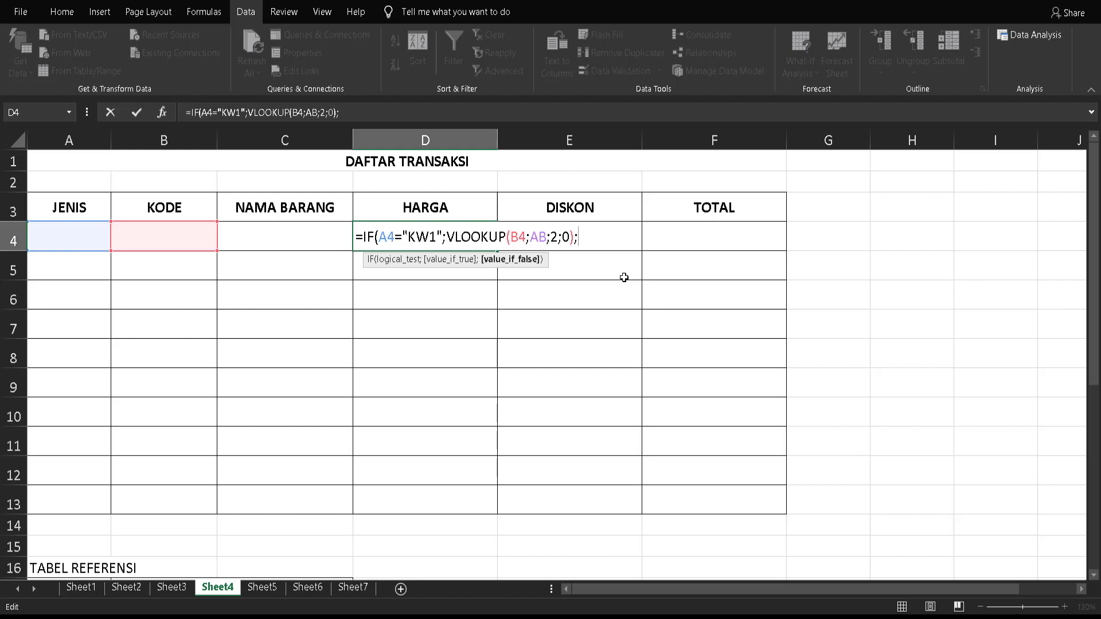
text(VLOOKUP)
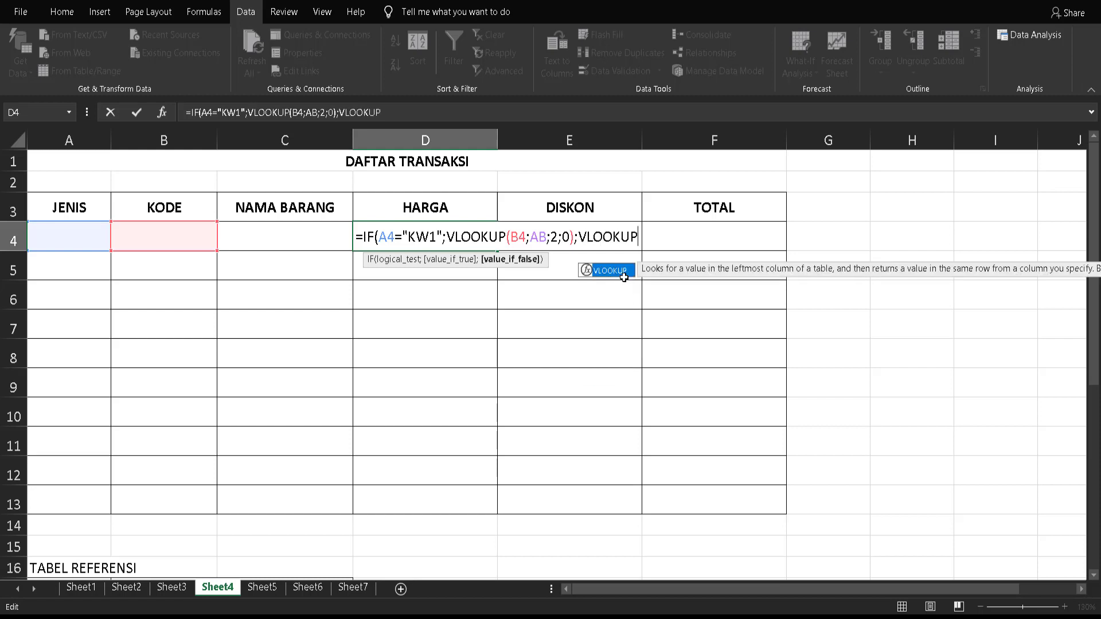
double_click(624, 277)
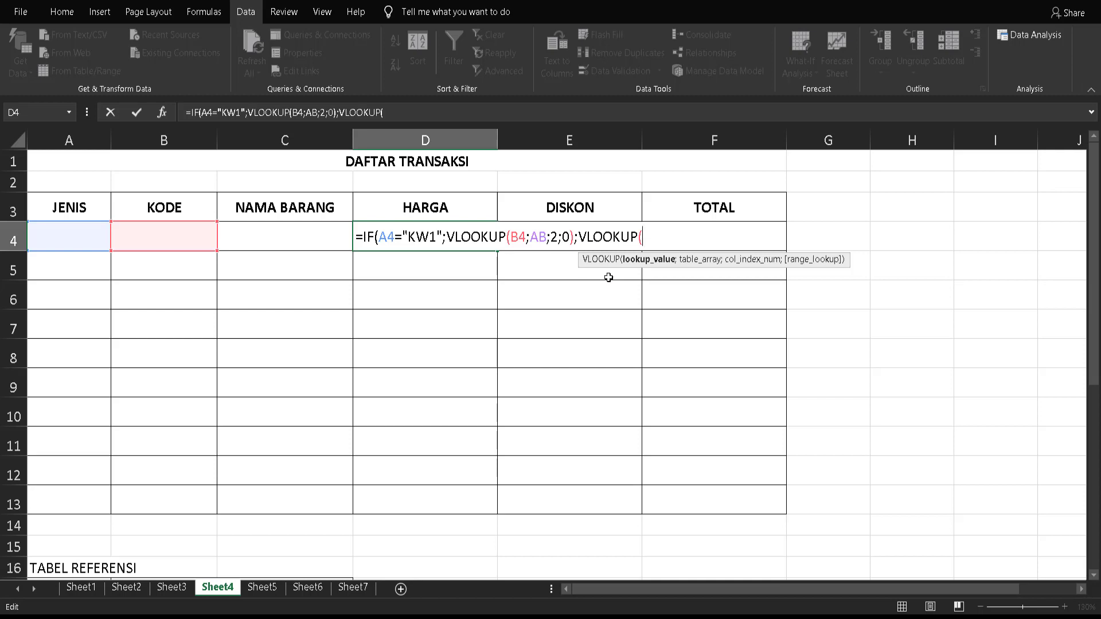
click(159, 231)
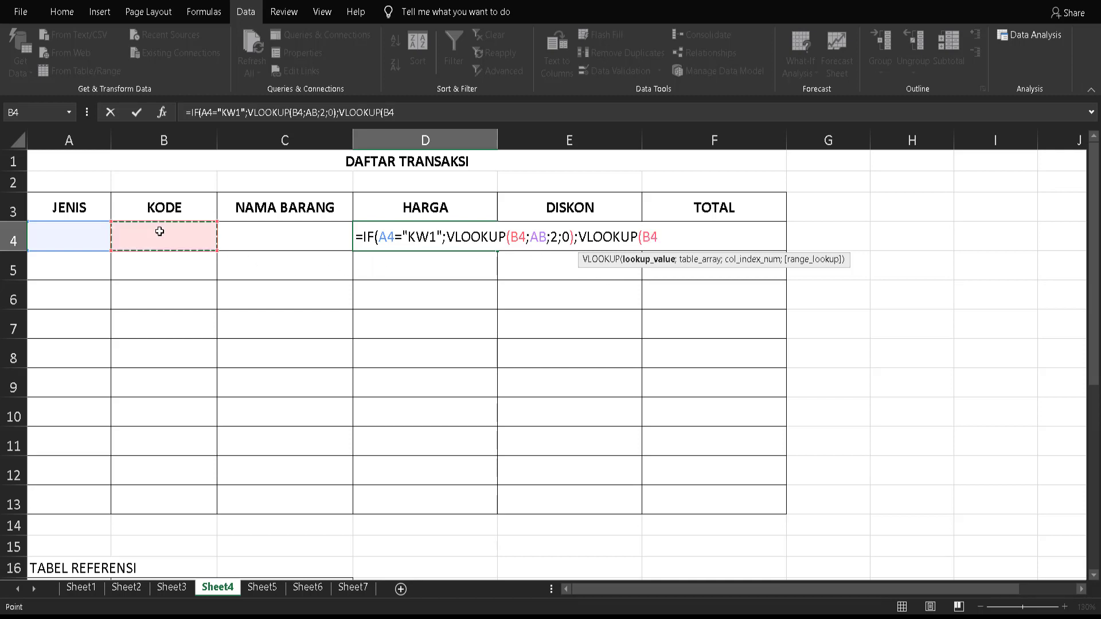
text(;)
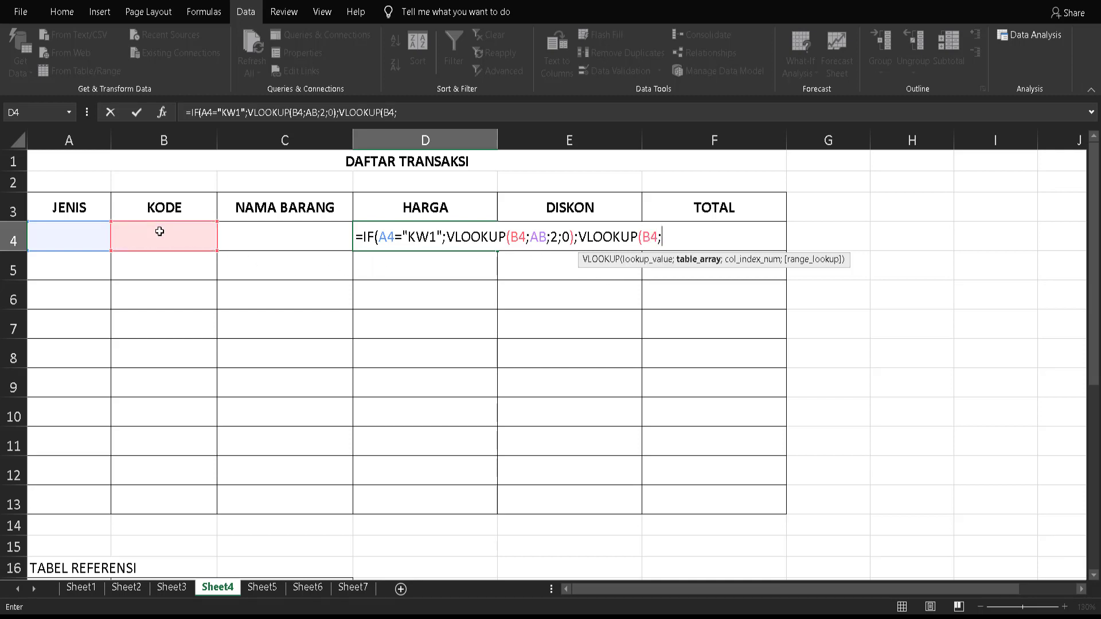
text(AB)
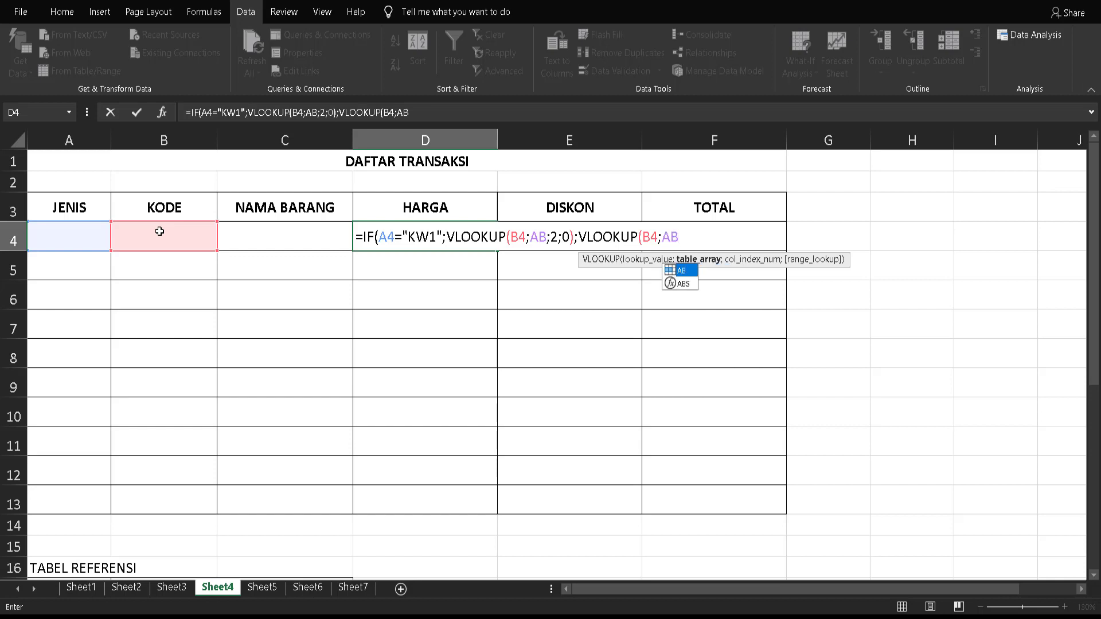
text(;)
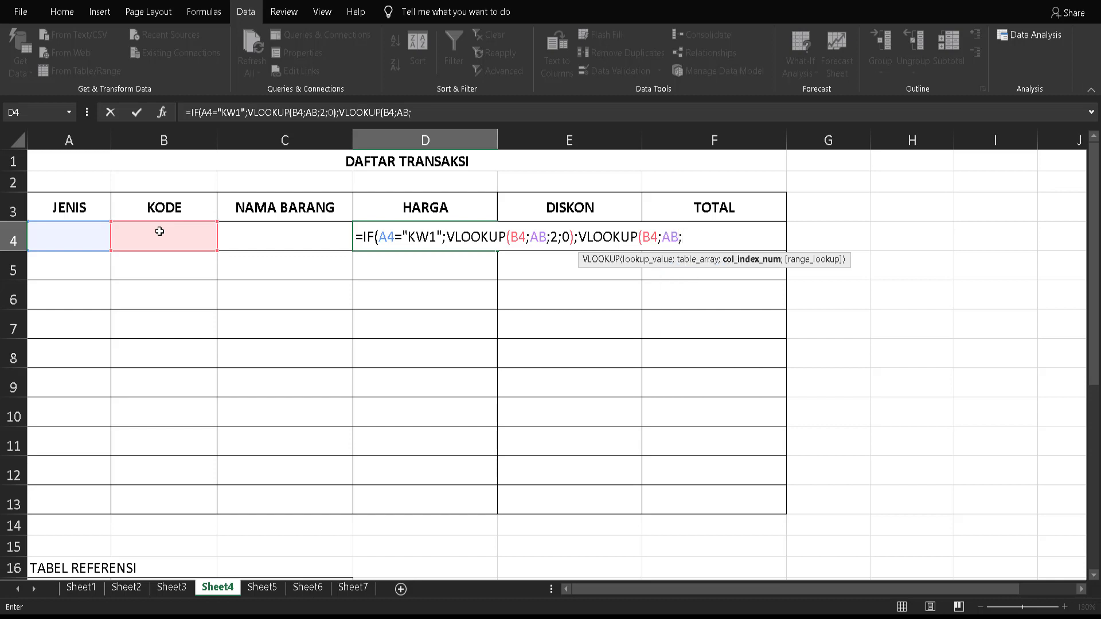
Step: Complete the second VLOOKUP in D4 with column index 3 and range lookup 0, close both parentheses, and enter the formula
text(3)
scroll(163, 287, down, 4)
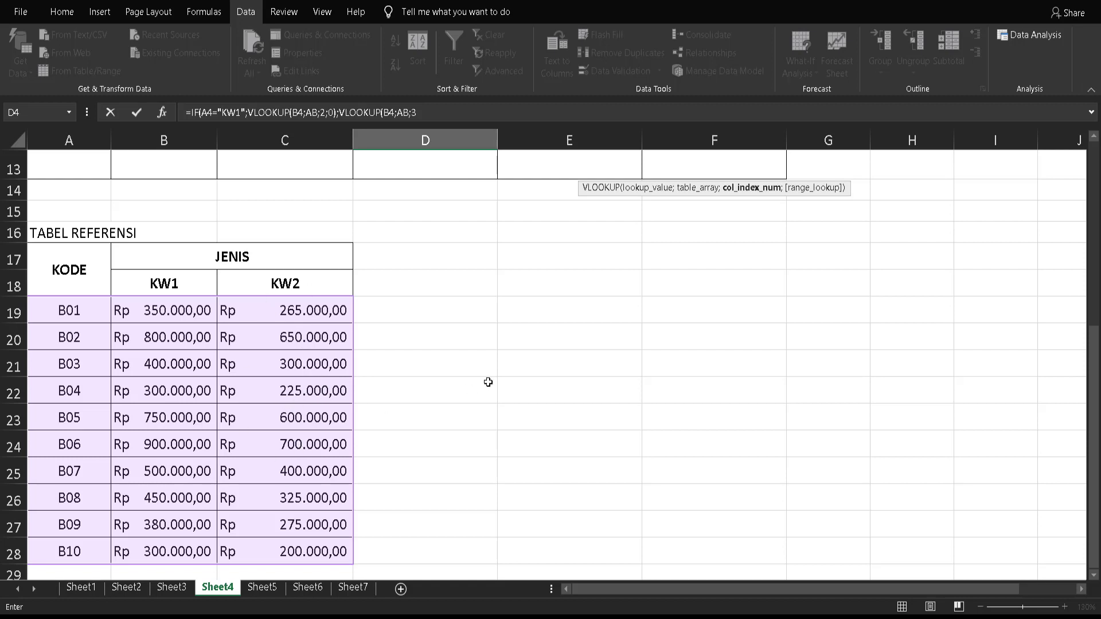
scroll(488, 382, up, 4)
text(;0)
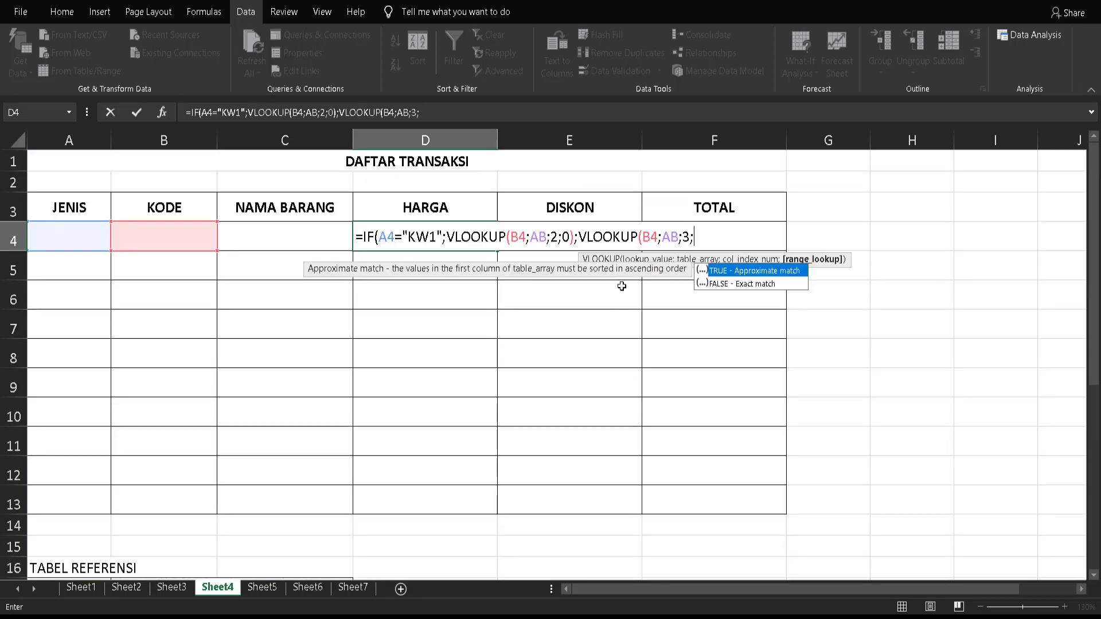
text())
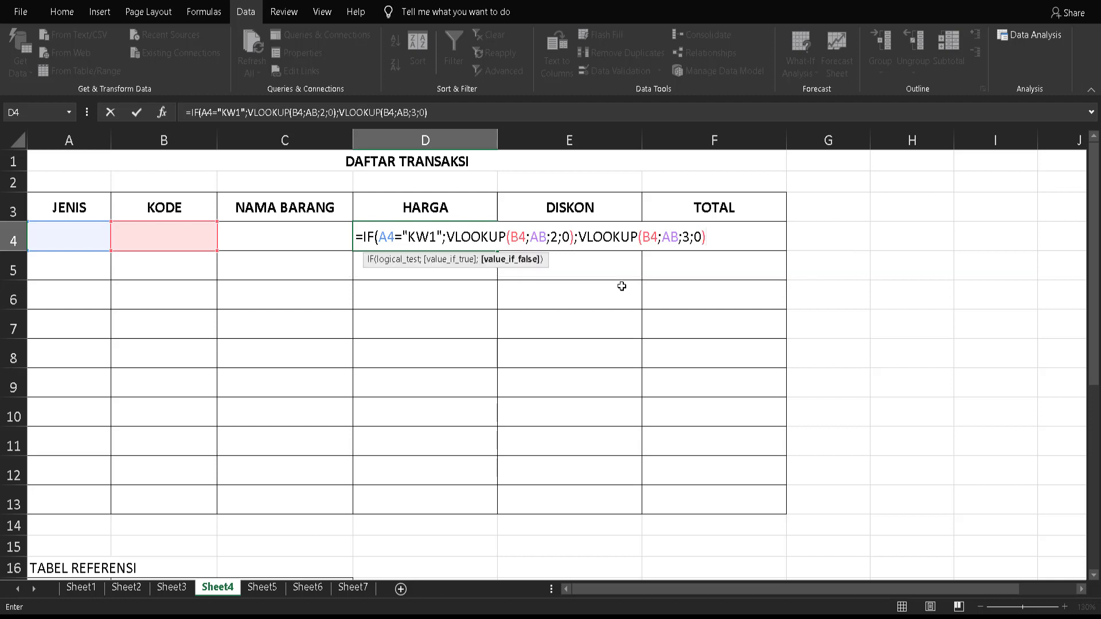
text())
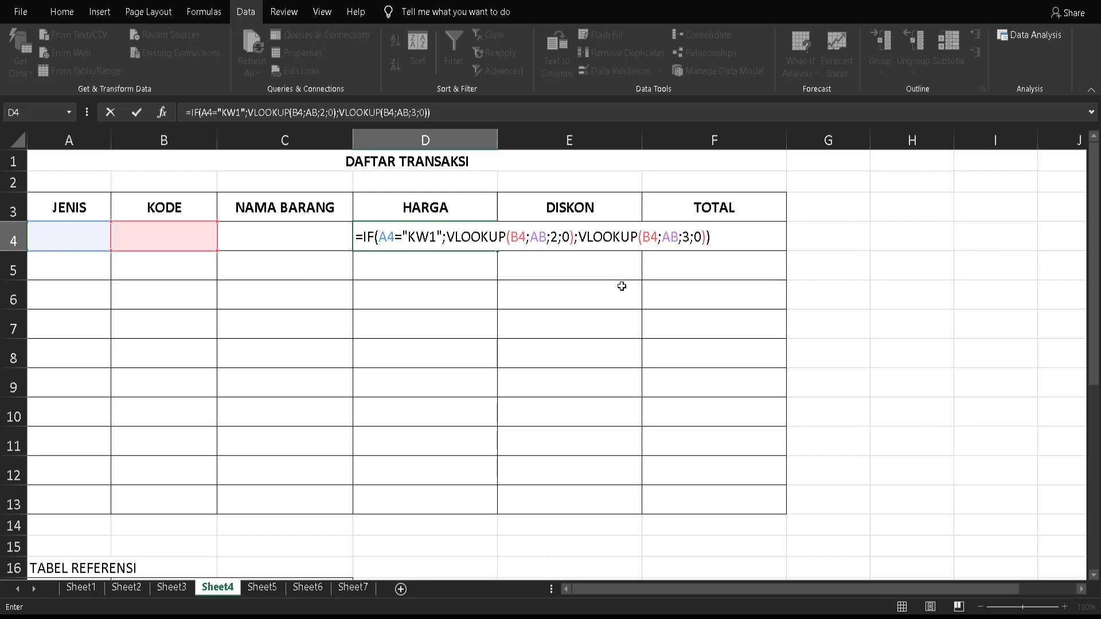
key(Return)
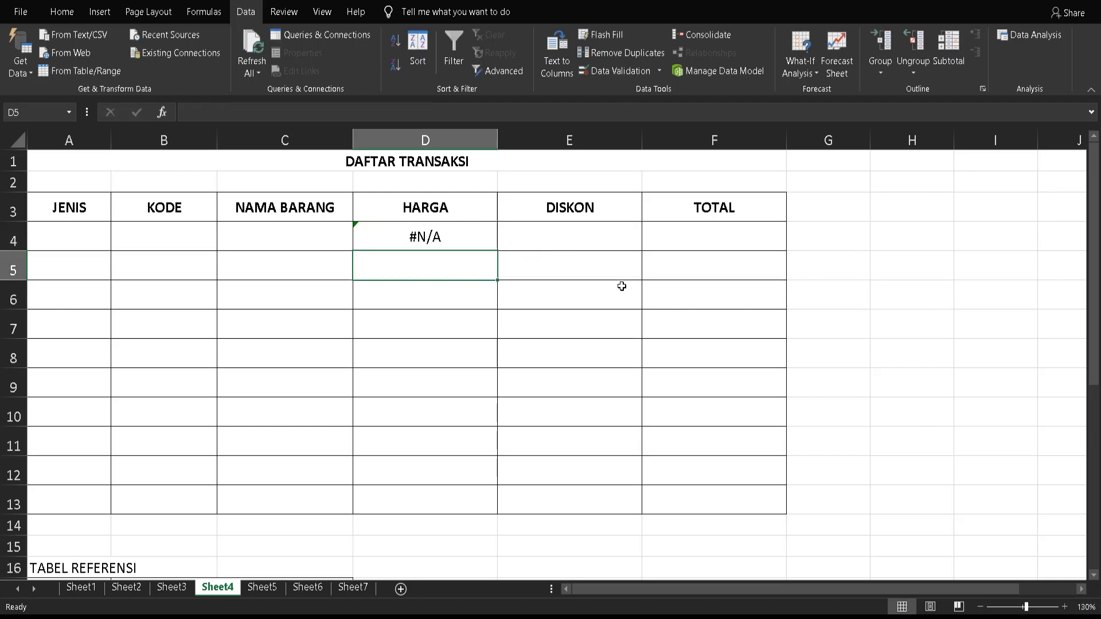
click(66, 237)
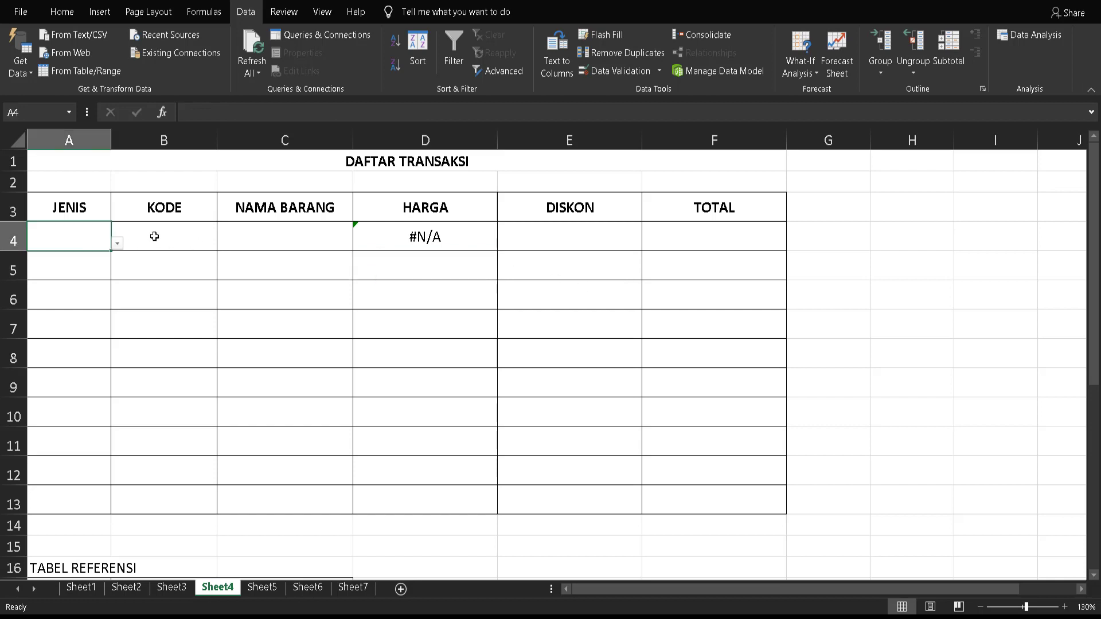
click(156, 236)
click(62, 241)
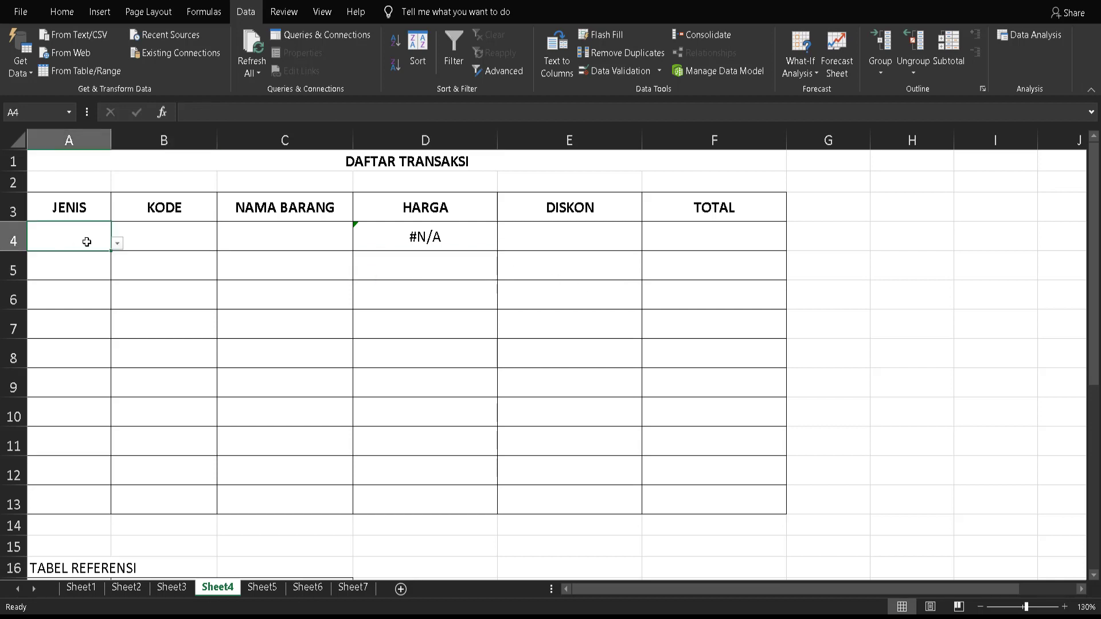
click(176, 235)
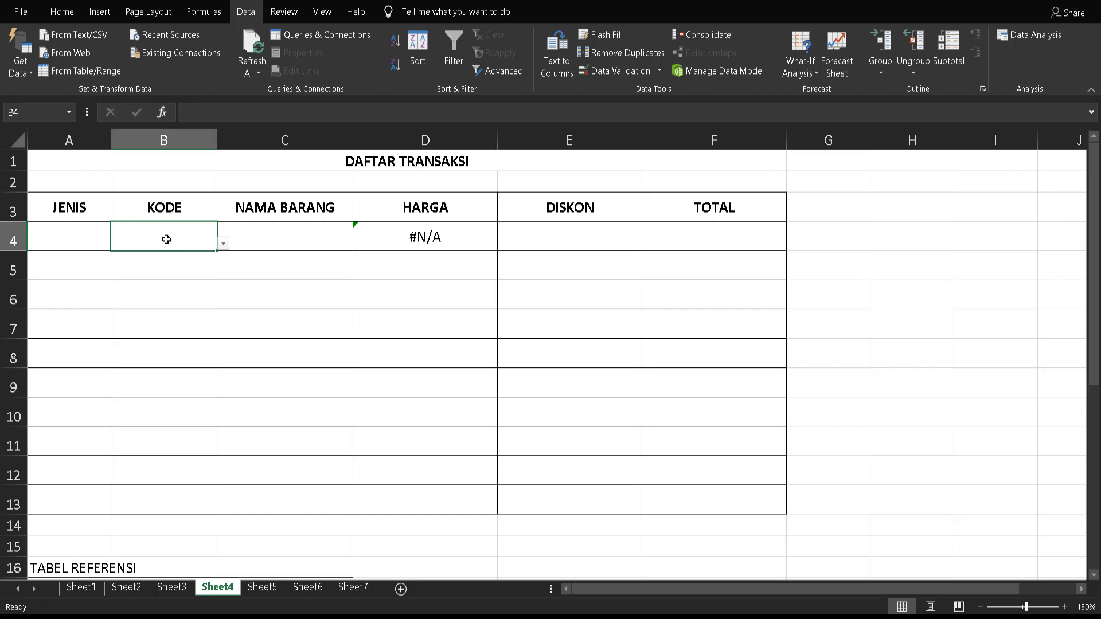
Step: Enter the formula =IF(A4="KW1";D4*10%;0) in DISKON cell E4
click(556, 241)
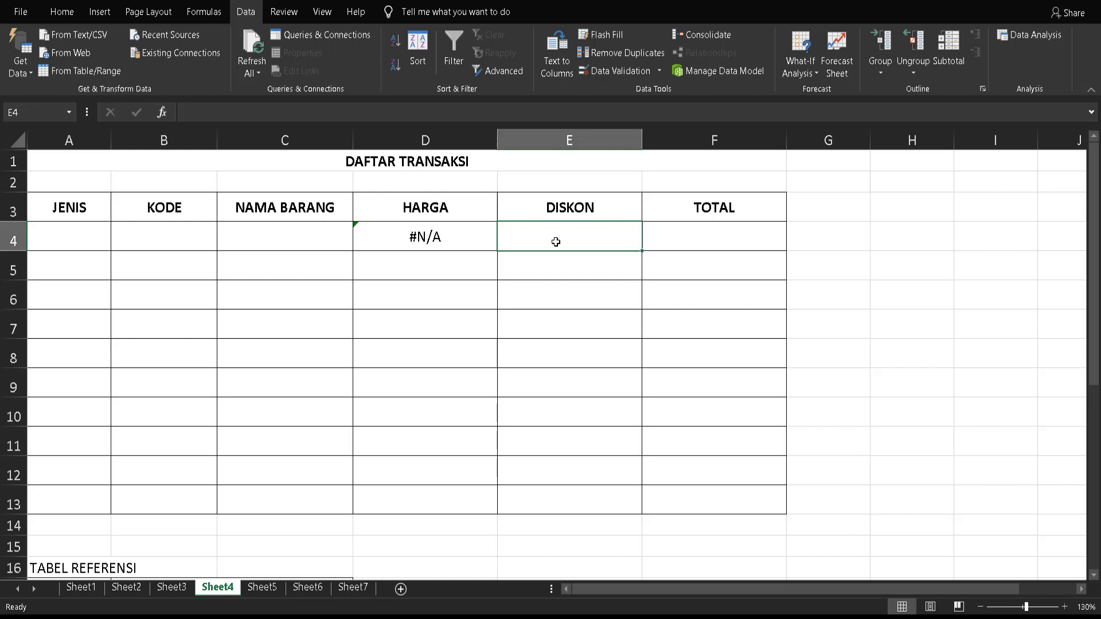
text(=IF()
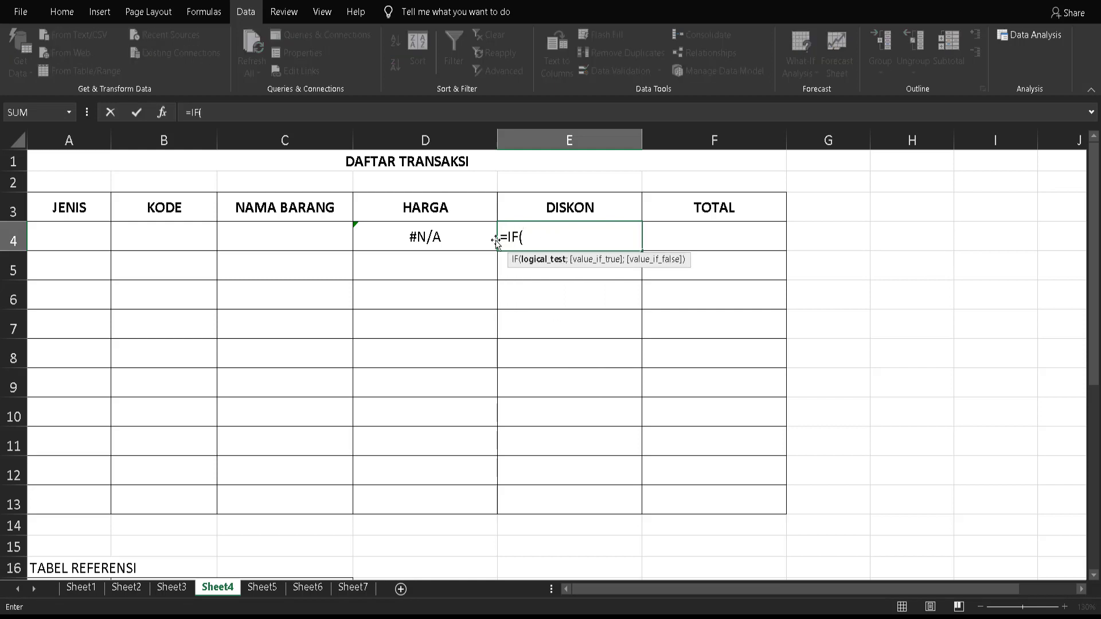
click(58, 237)
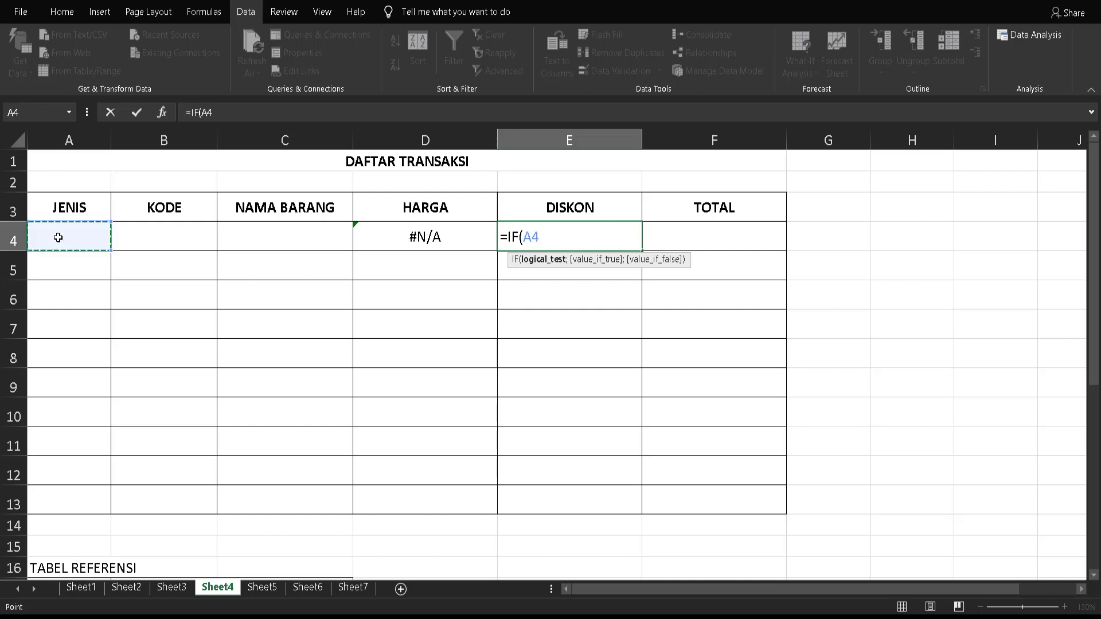
text(="KW1")
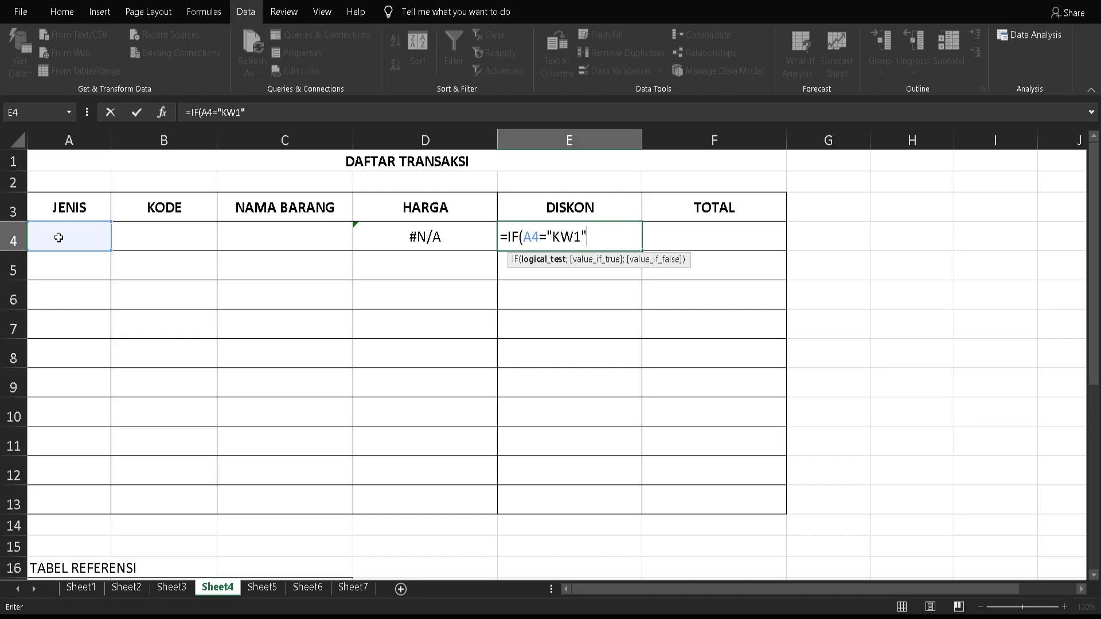
text(;)
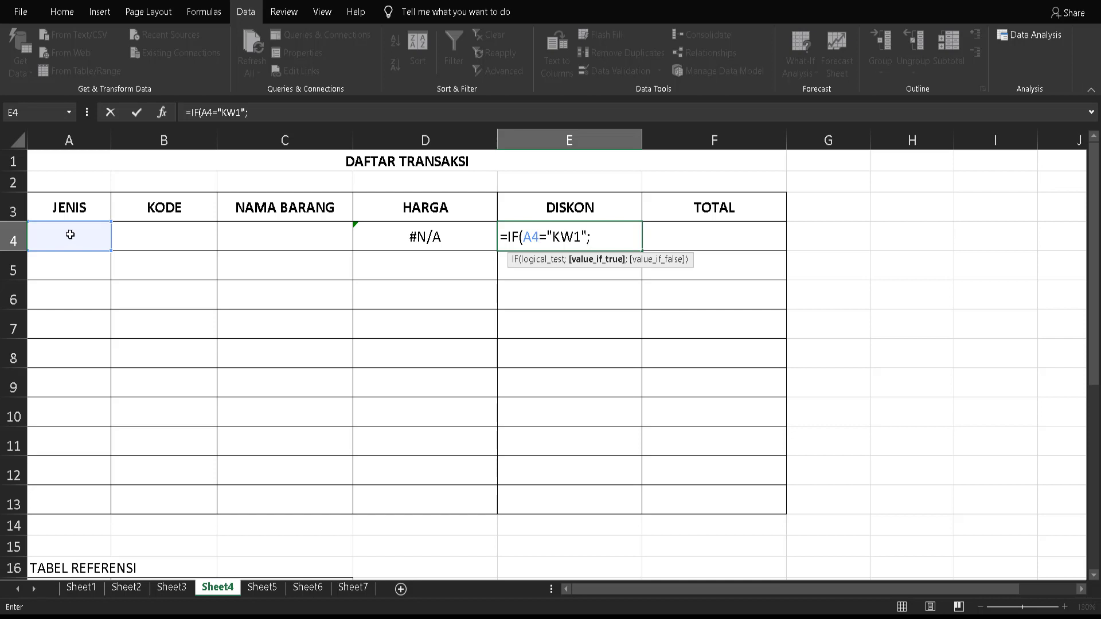
click(443, 236)
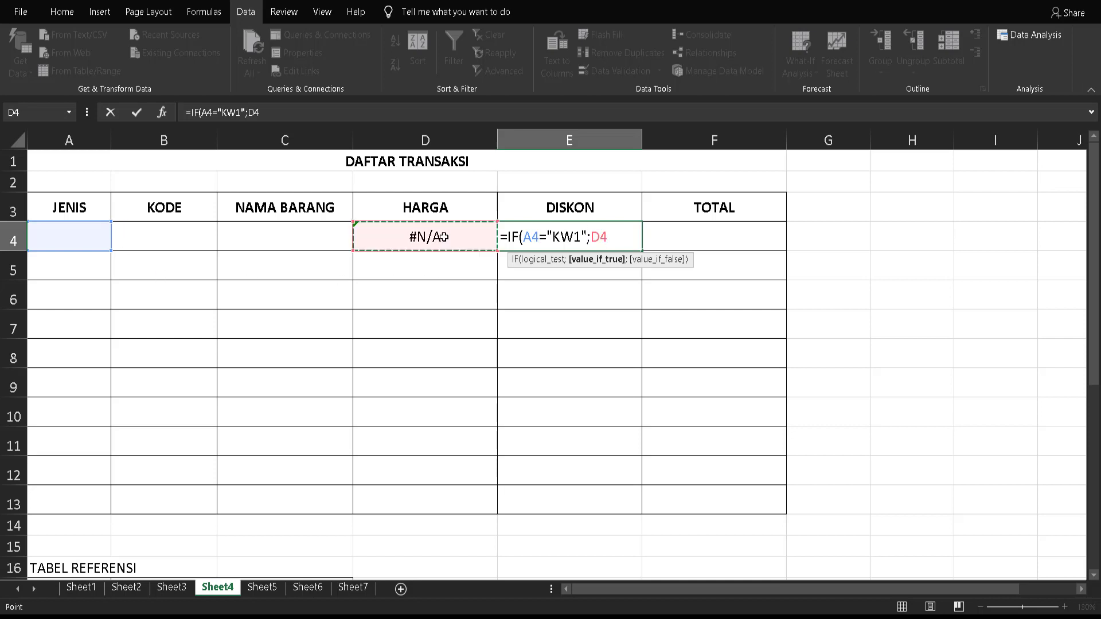
text(*10%)
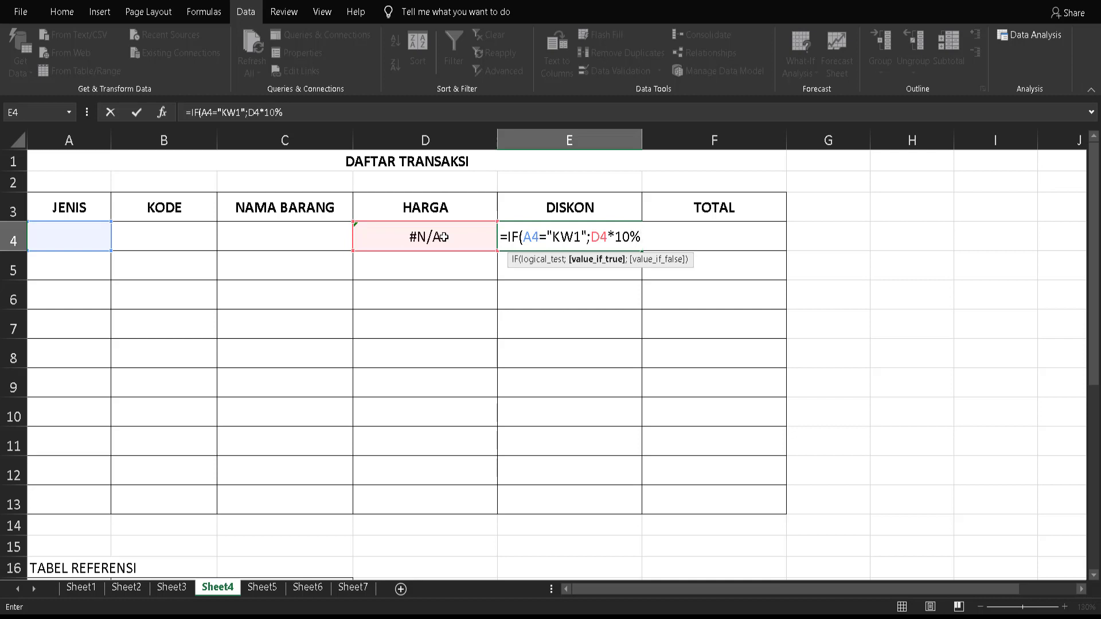
text(;)
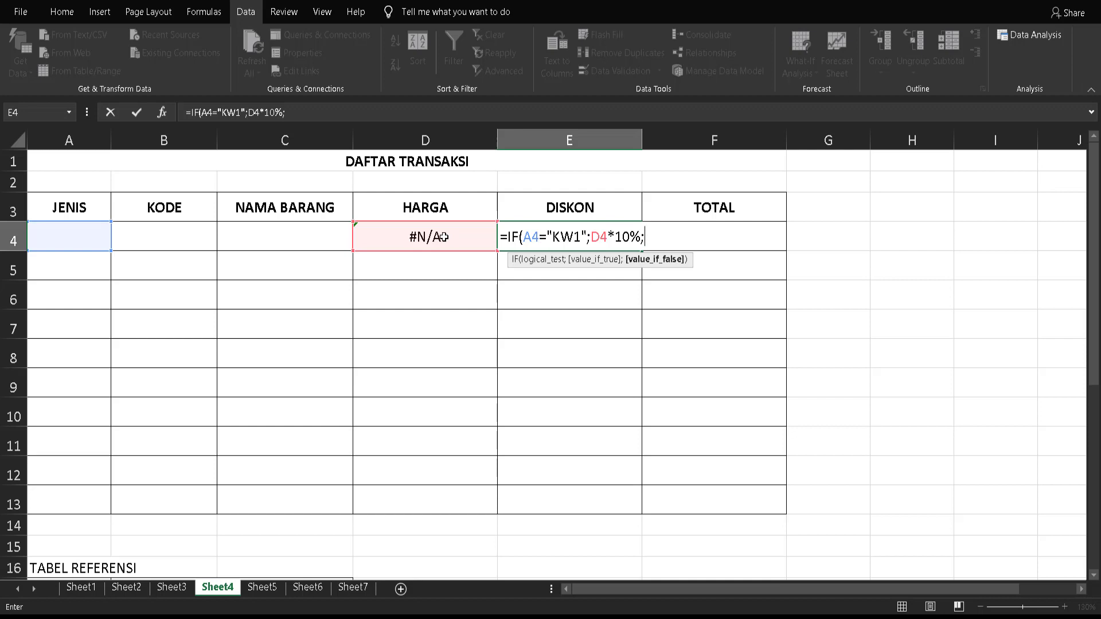
text(0))
key(Return)
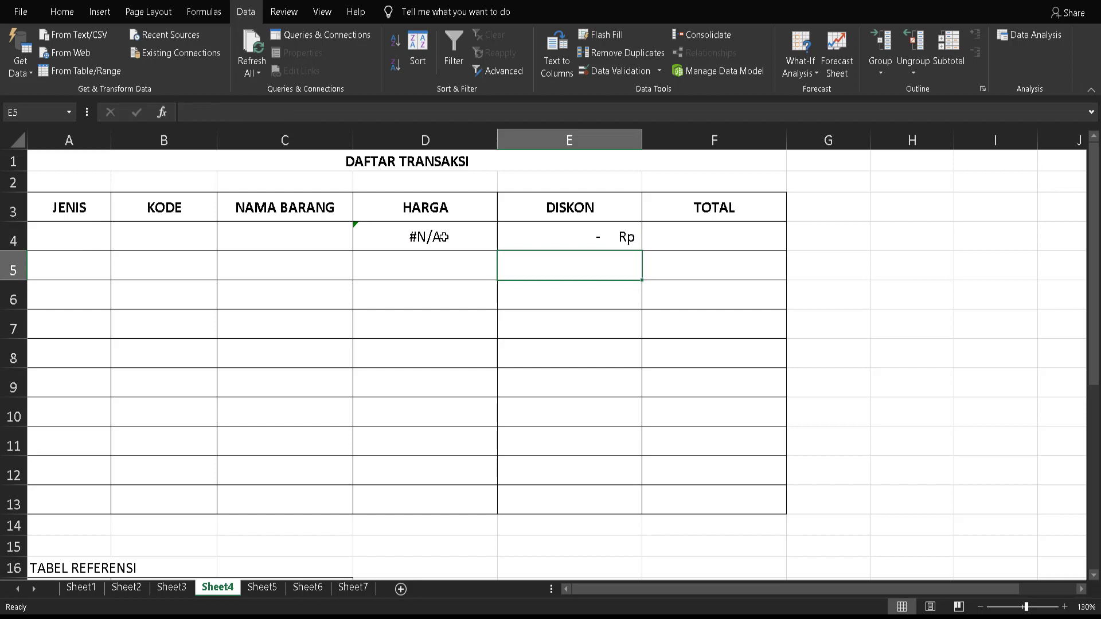
Step: Enter the formula =D4-E4 in TOTAL cell F4 to subtract the discount from the price
click(571, 226)
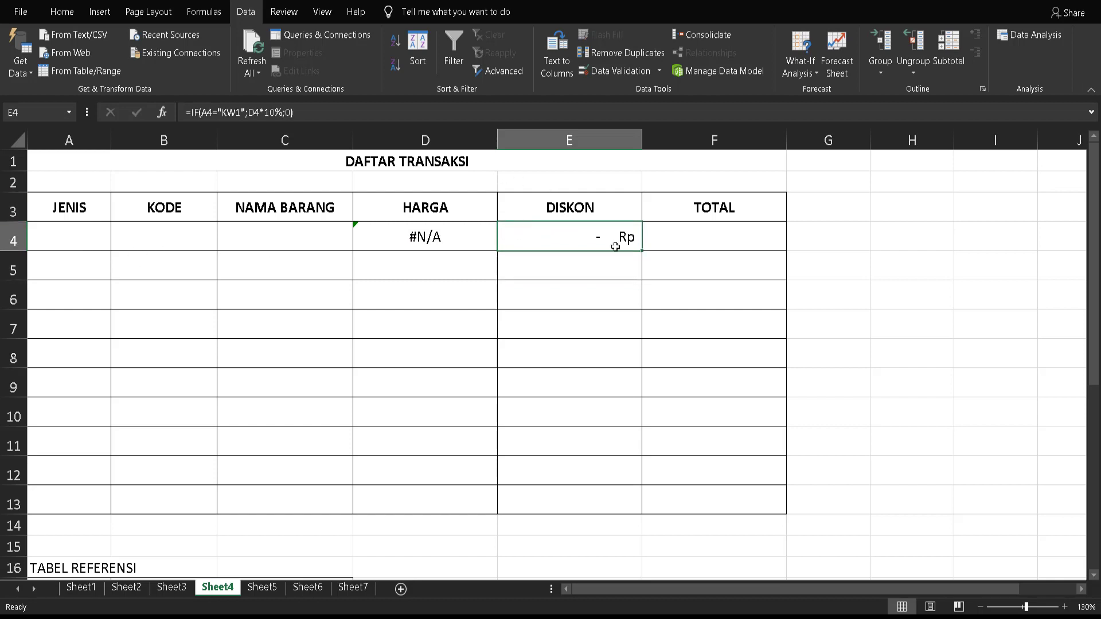
click(722, 229)
text(=)
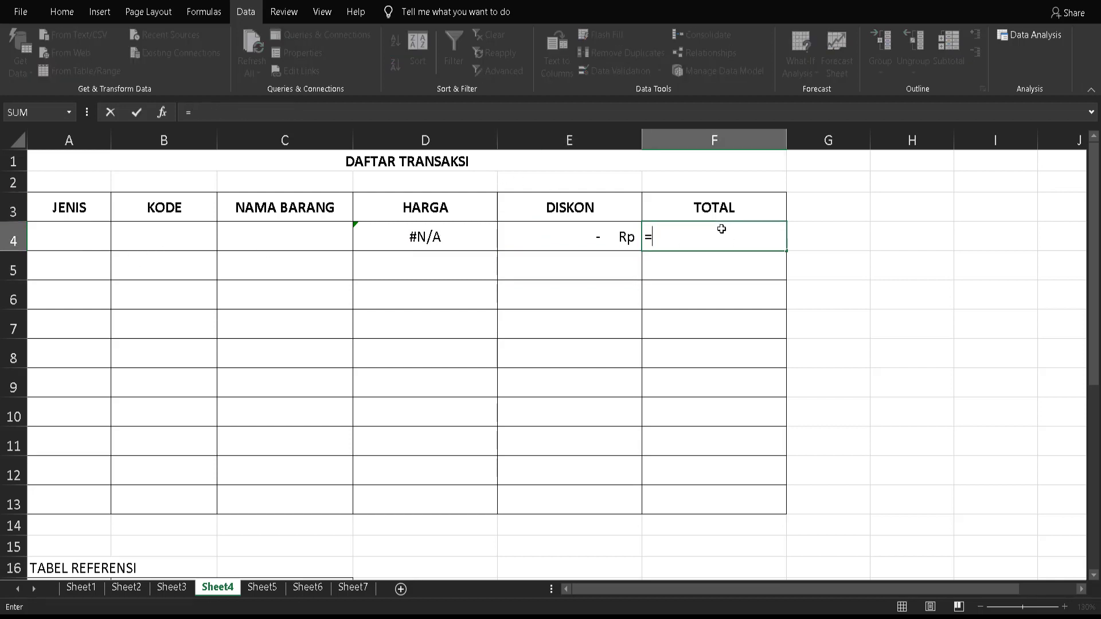
click(453, 235)
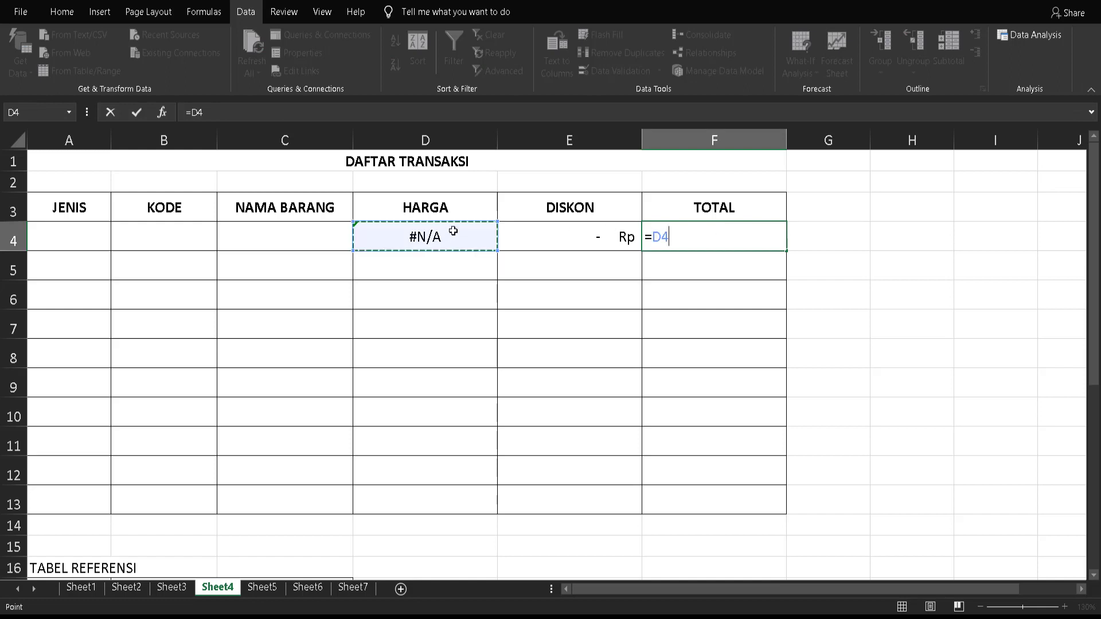
text(-)
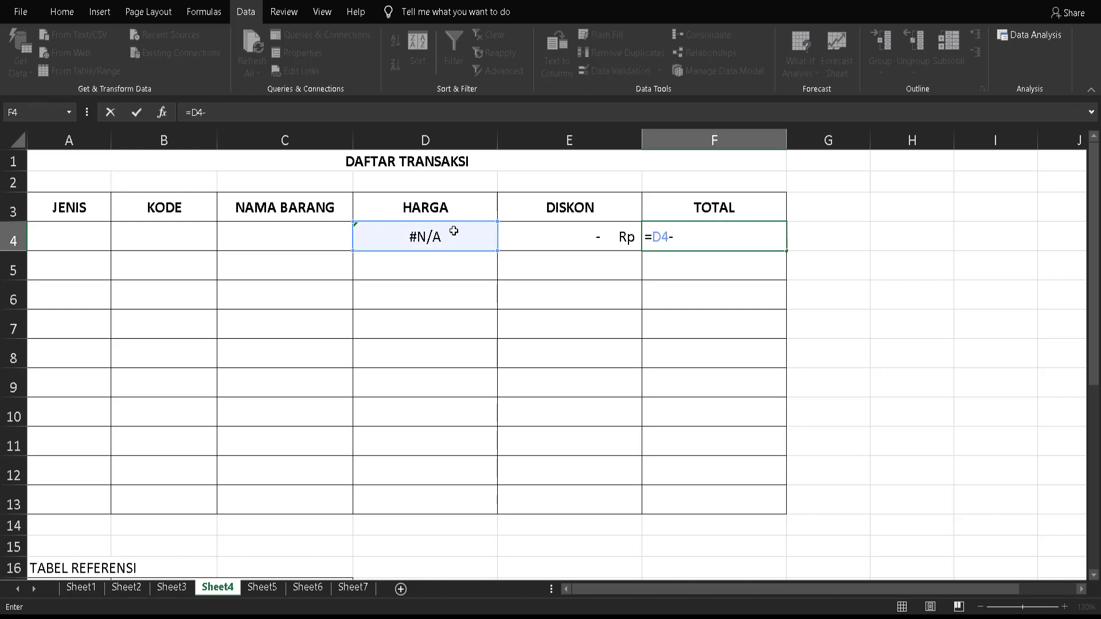
click(567, 238)
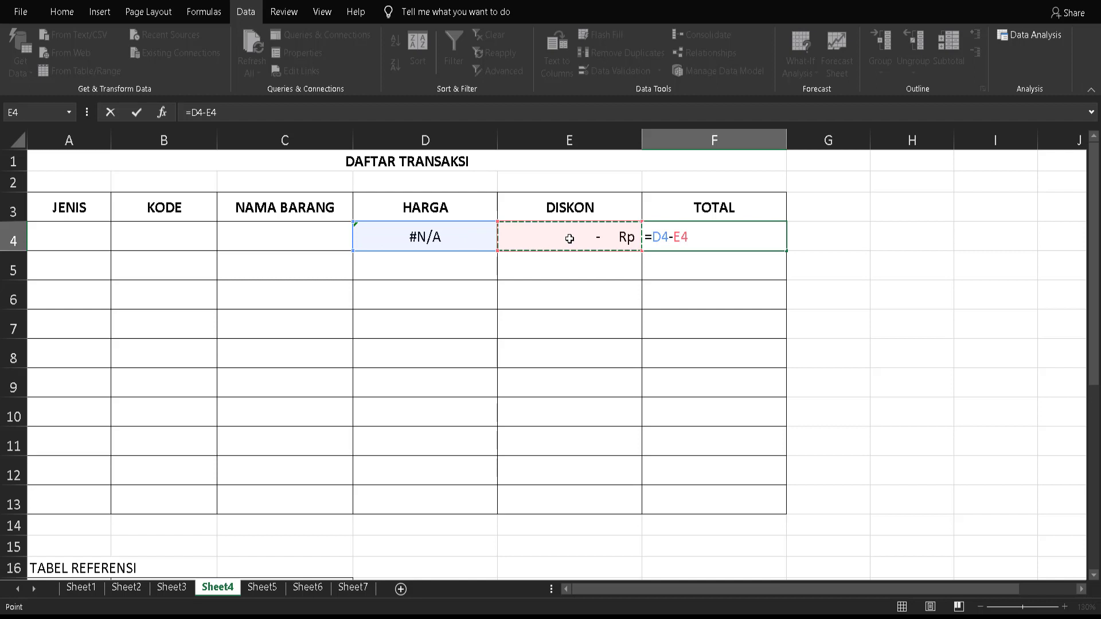
key(Return)
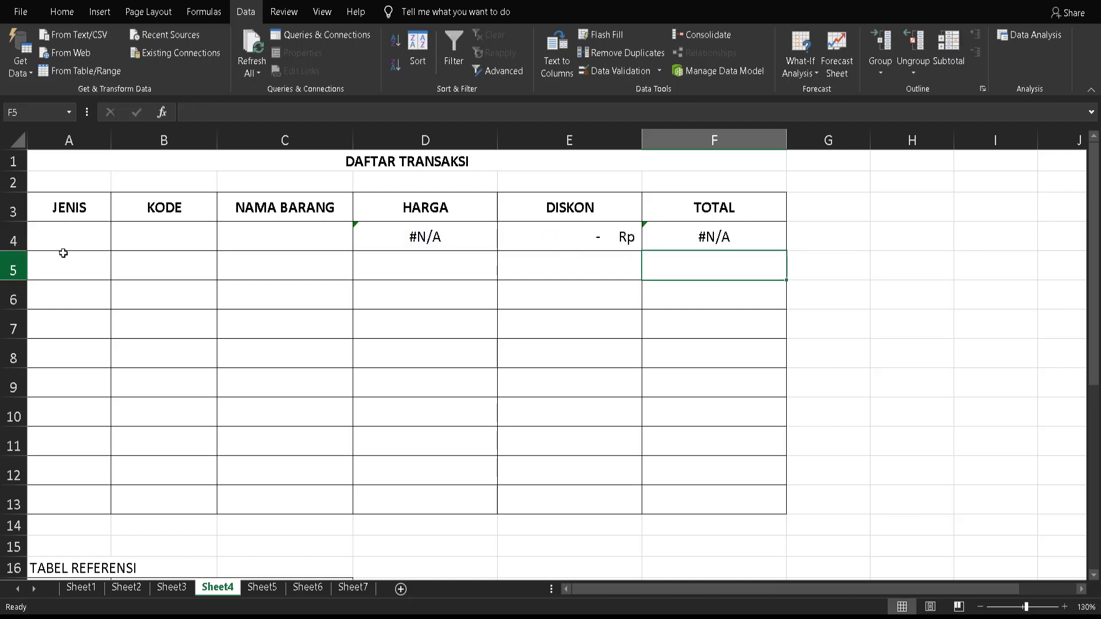
Step: Choose KW1 as the JENIS in A4 and B05 as the KODE in B4 from their dropdown lists
click(80, 235)
click(113, 247)
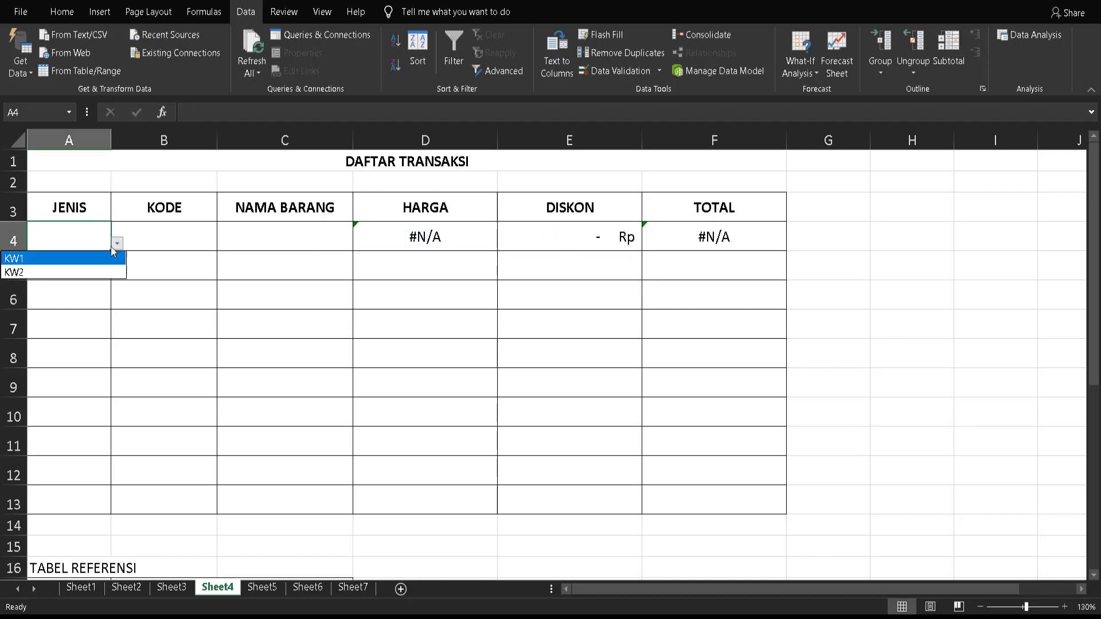
click(78, 258)
click(181, 241)
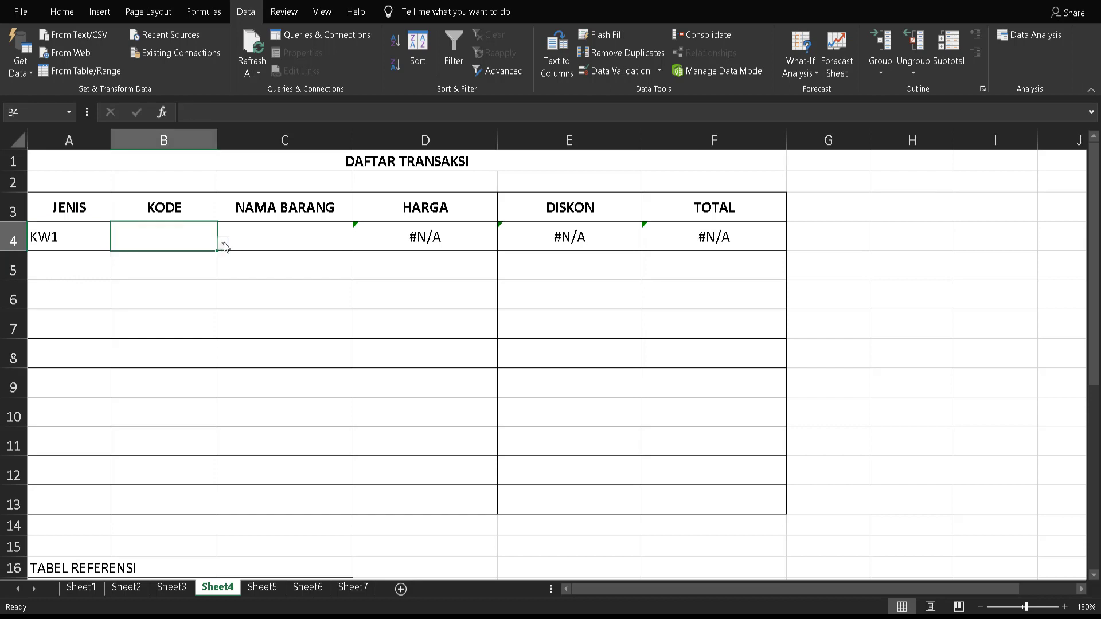
click(223, 243)
click(120, 314)
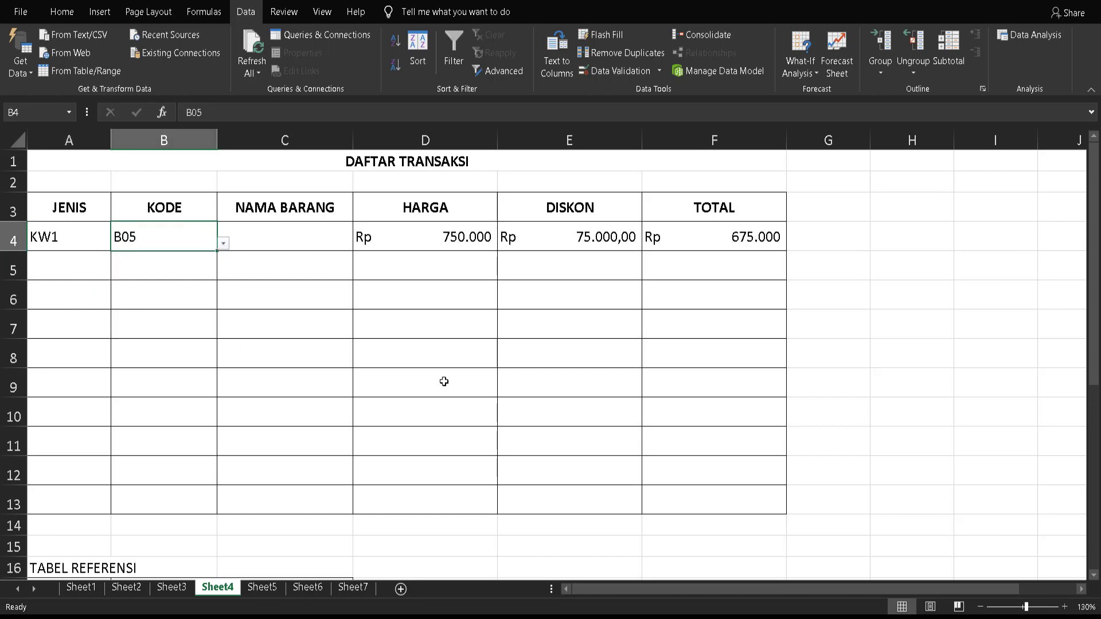
Step: Check the DISKON formula in E4 and compare the HARGA in D4 with the KW1 price of B05 in TABEL REFERENSI
click(583, 240)
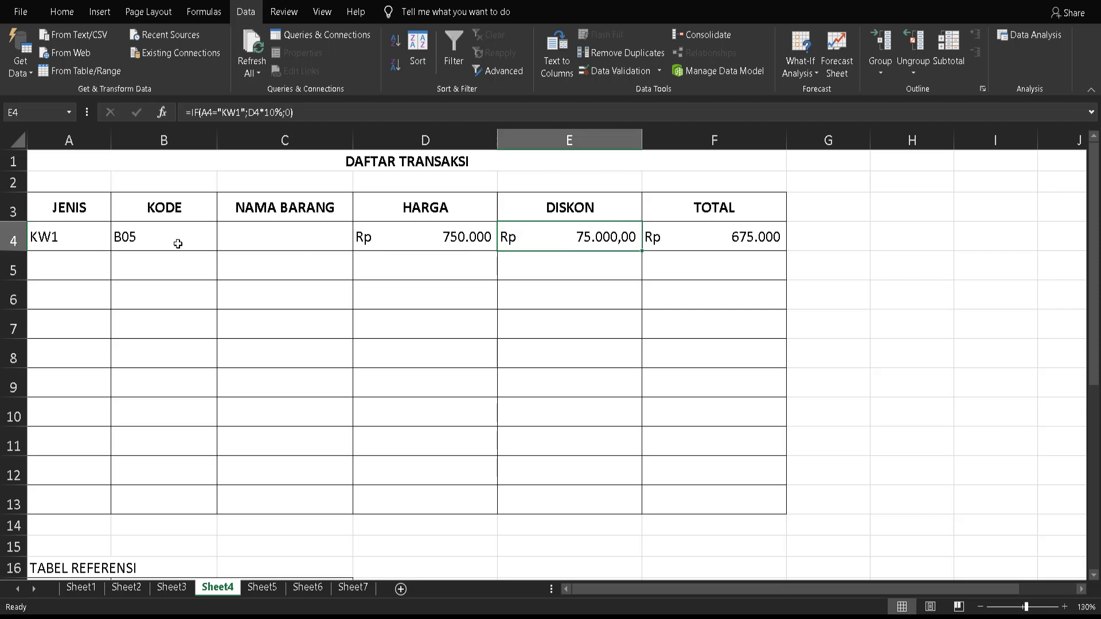
click(421, 225)
scroll(149, 289, down, 1)
scroll(149, 289, down, 4)
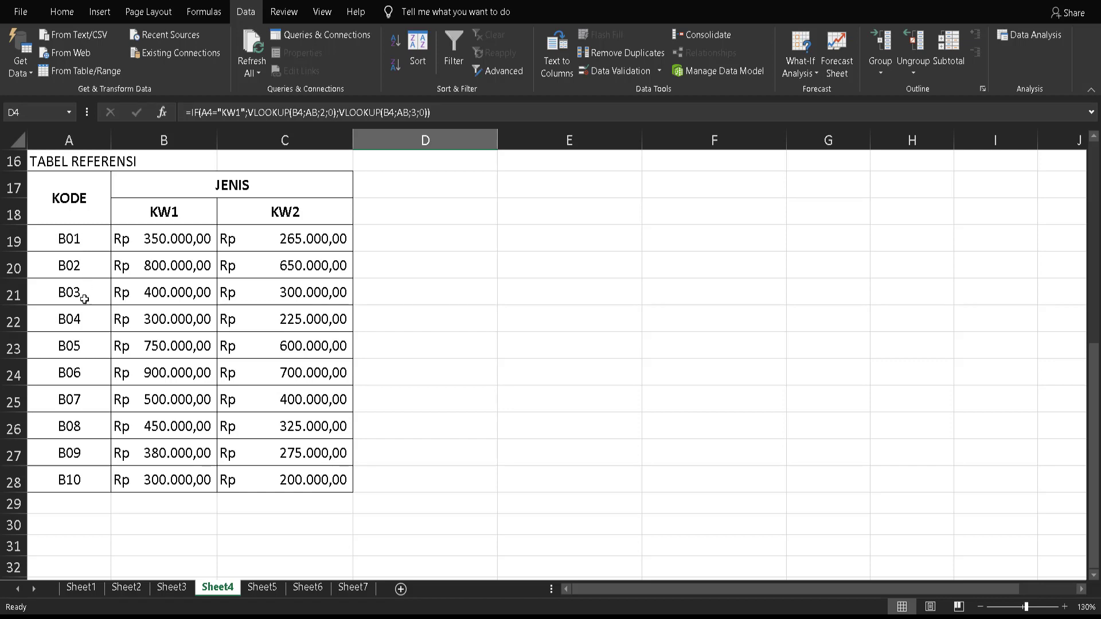
click(77, 346)
click(128, 346)
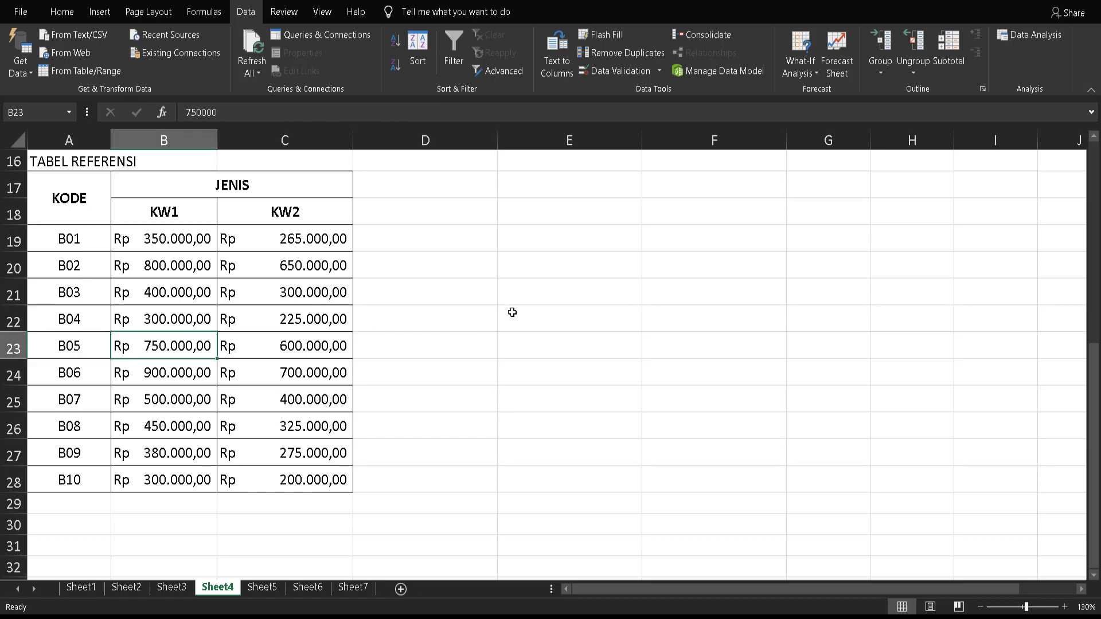
scroll(512, 312, up, 5)
Step: Examine the arguments of the IF and VLOOKUP formula in D4, and inspect the formulas in E4 and F4
double_click(439, 237)
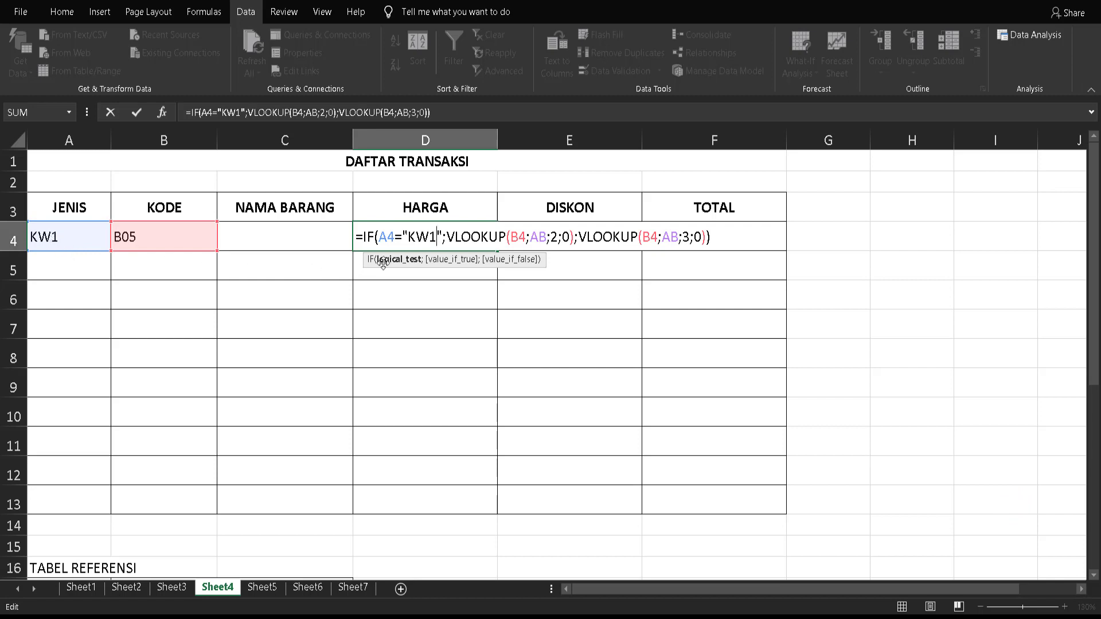
drag(446, 237, 526, 235)
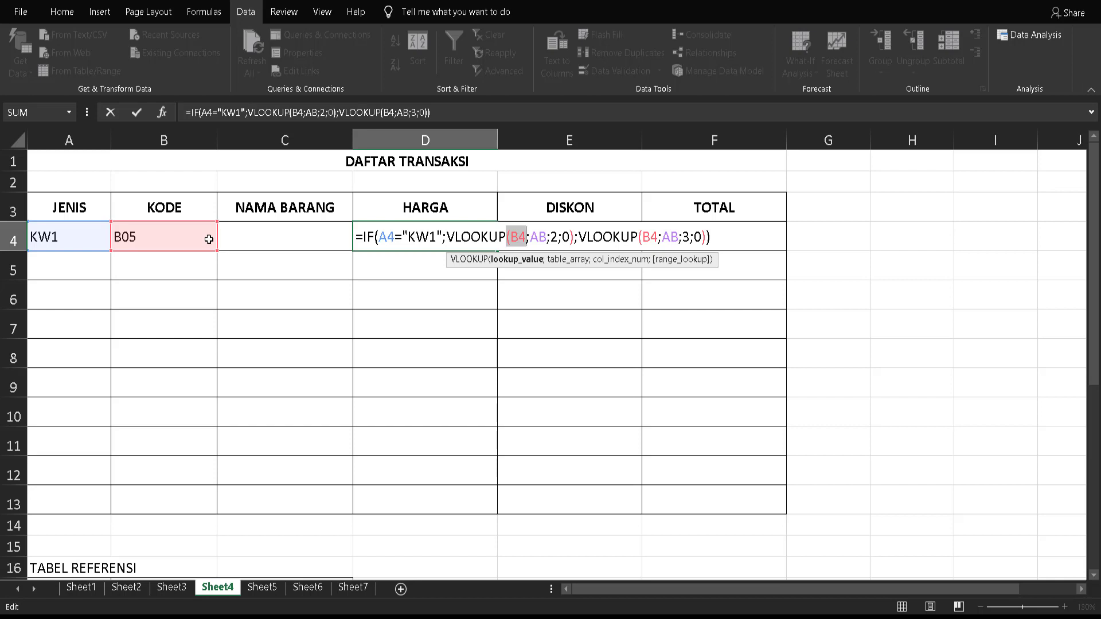
mouse_move(547, 236)
mouse_down()
mouse_move(530, 239)
mouse_move(548, 237)
mouse_up()
scroll(258, 418, down, 3)
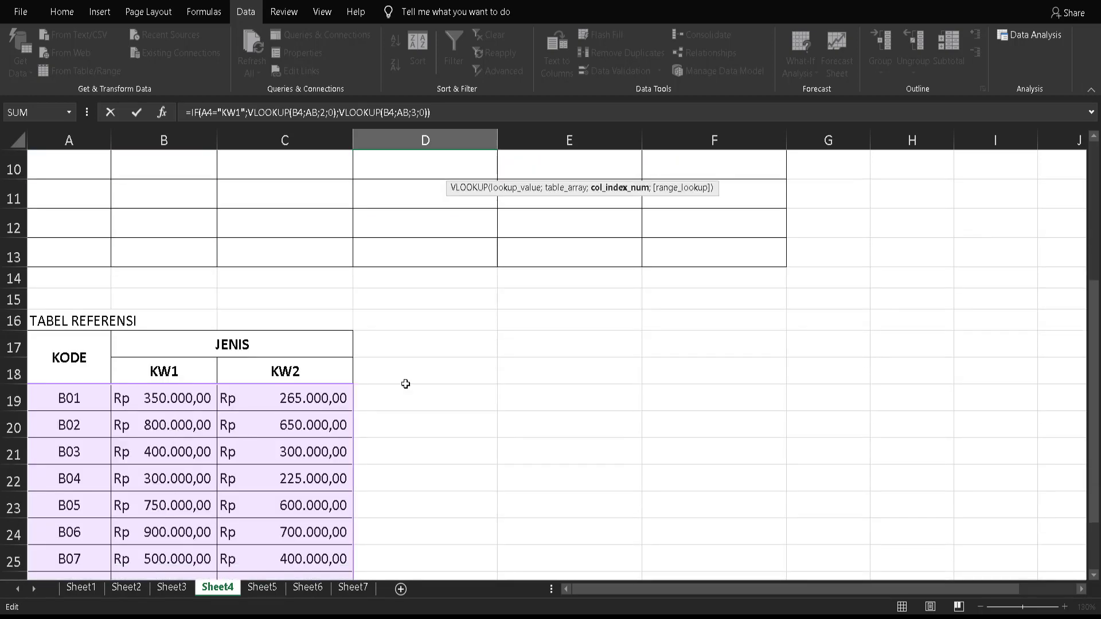
scroll(420, 377, up, 3)
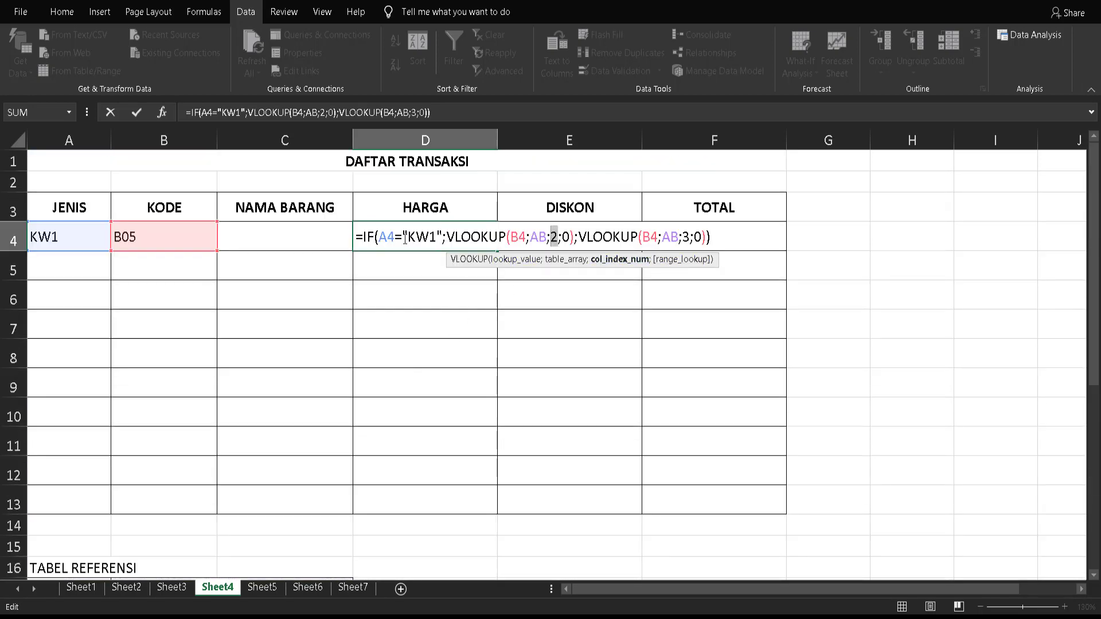
click(404, 237)
click(499, 259)
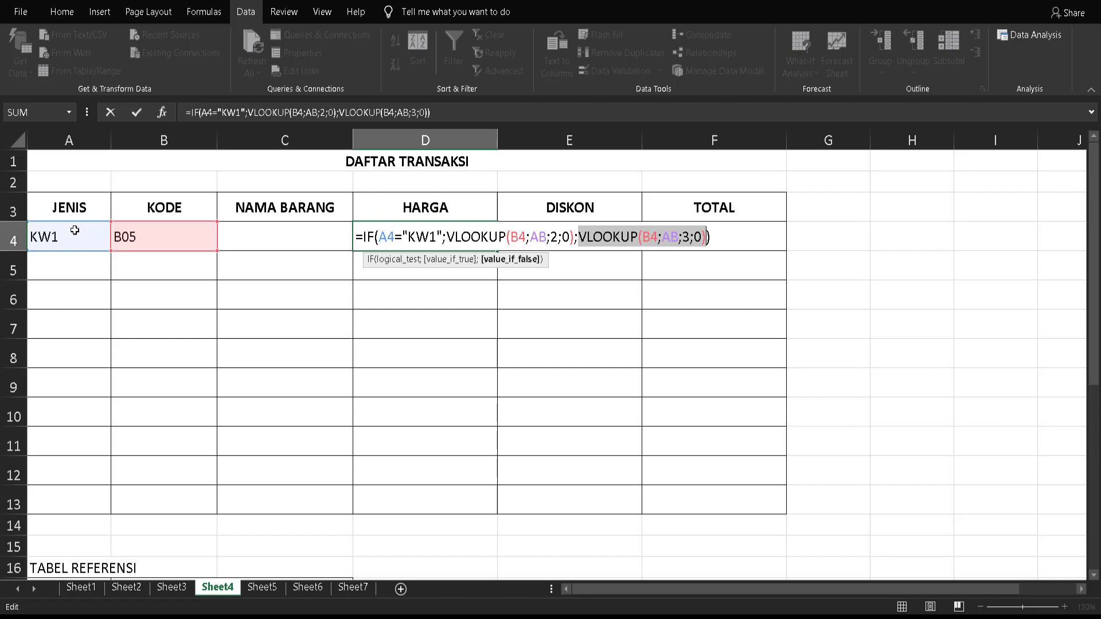
key(Return)
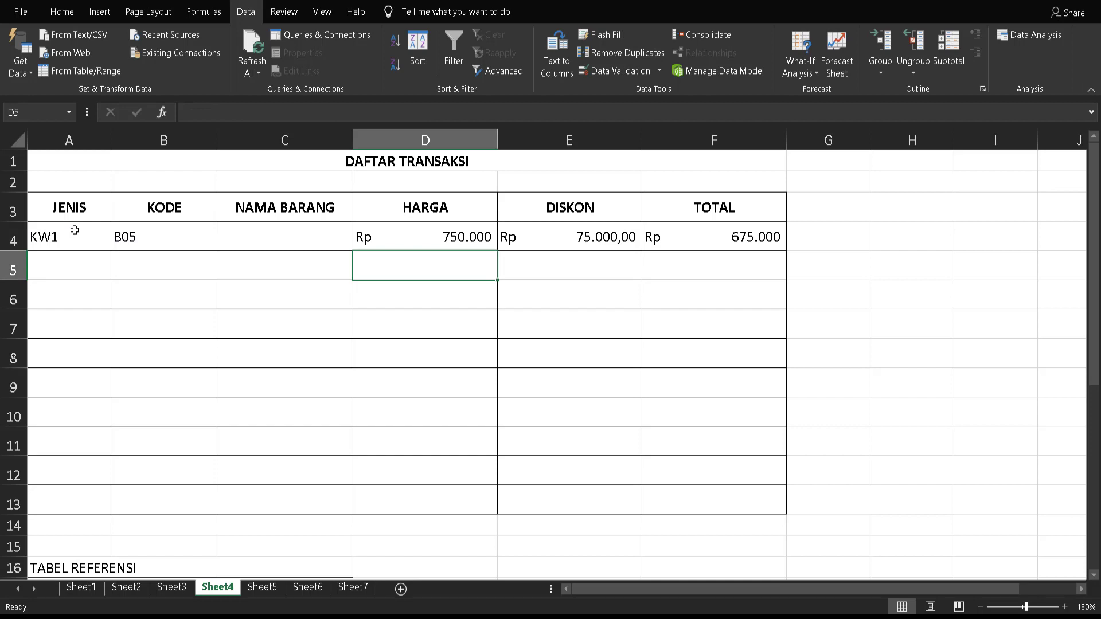
click(616, 230)
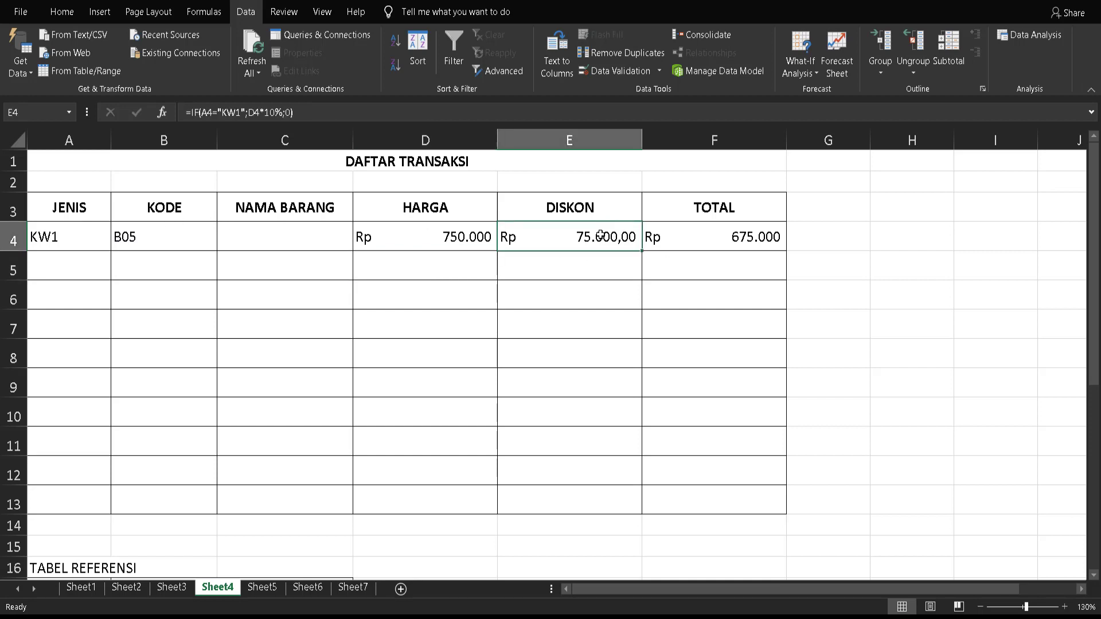
click(751, 238)
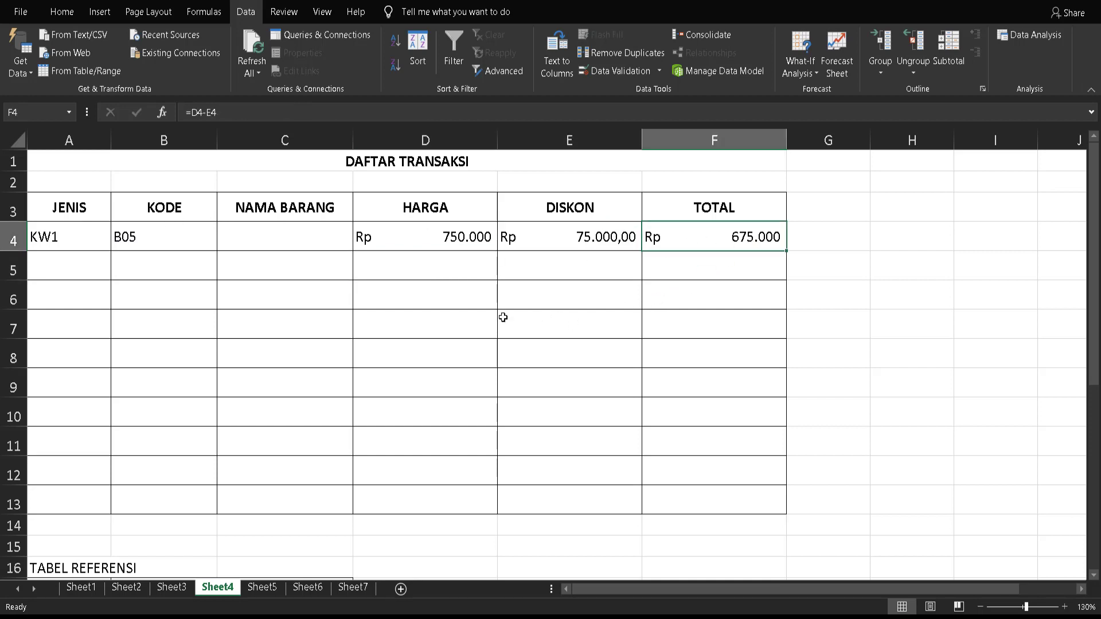
Step: Change the JENIS in A4 to KW2 from its dropdown list
click(80, 242)
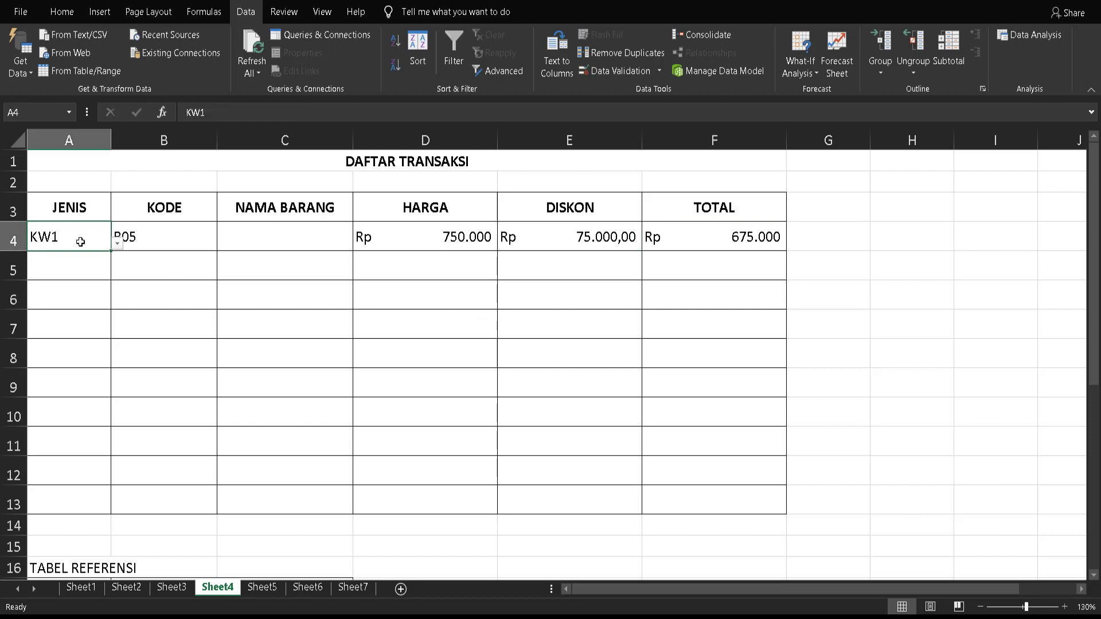
click(117, 243)
click(31, 267)
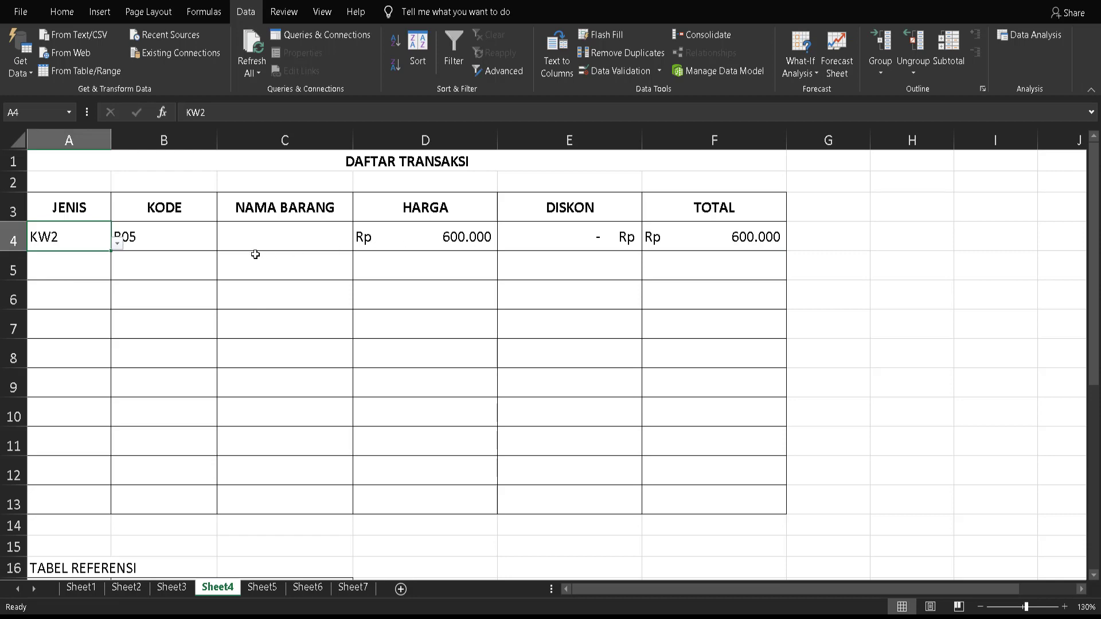
Step: Compare the HARGA for KW2 and B05 in row 4 with the KW2 price of B05 in TABEL REFERENSI
click(183, 239)
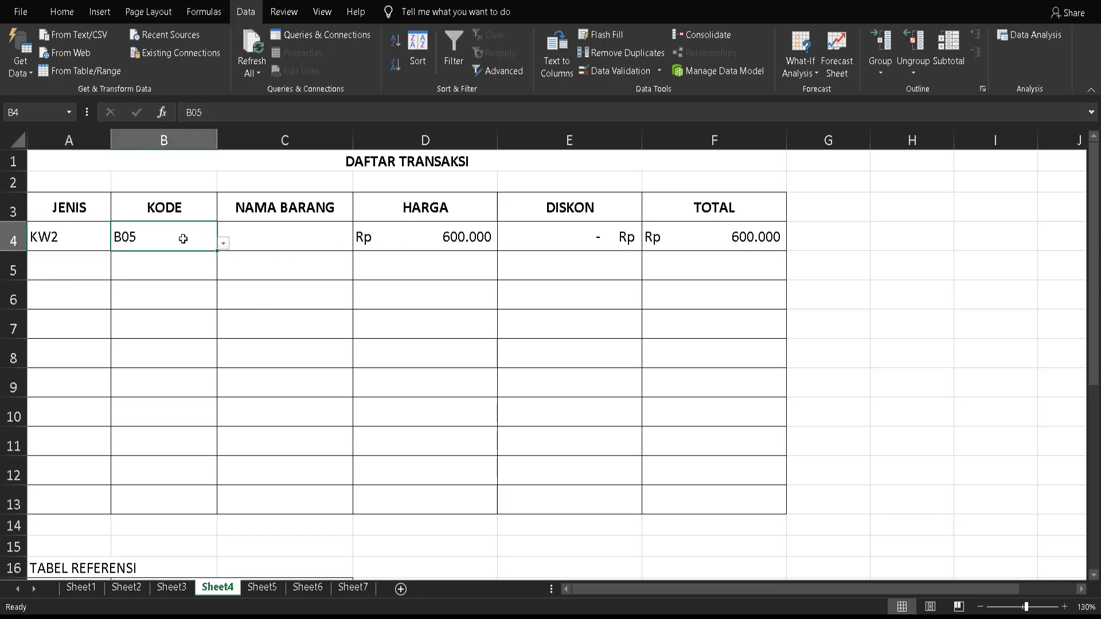
click(32, 241)
scroll(139, 288, down, 2)
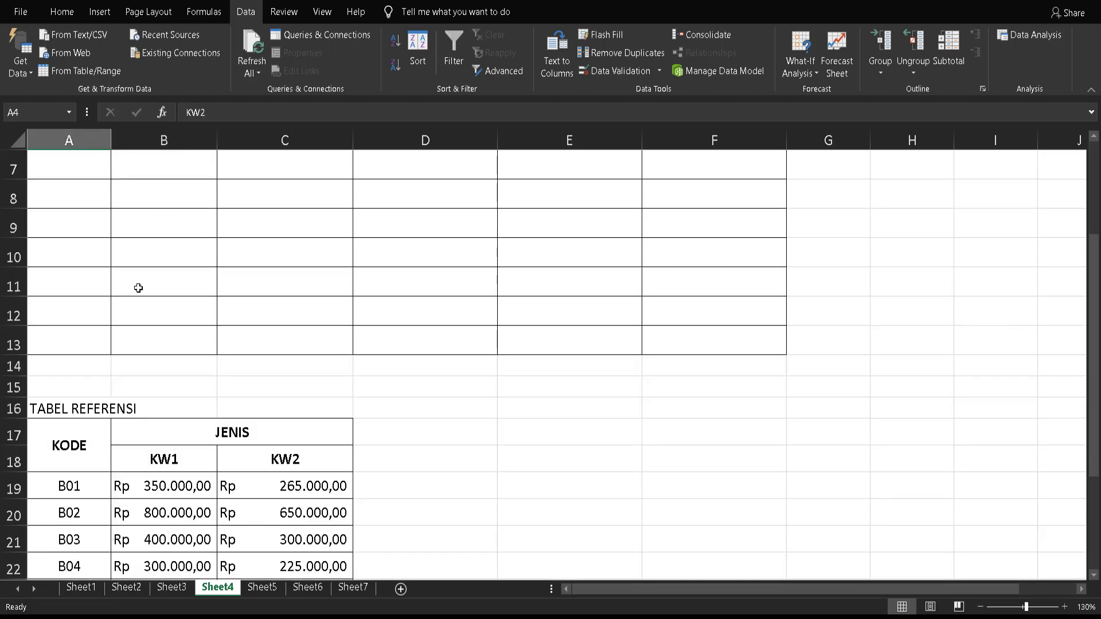
scroll(138, 288, down, 4)
click(89, 275)
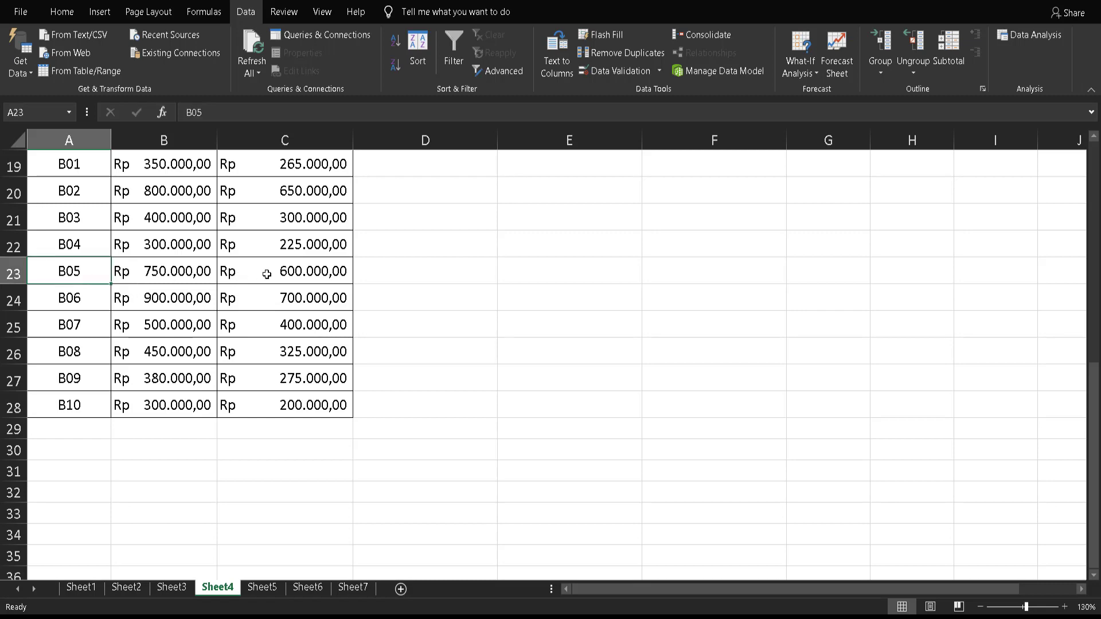
click(267, 274)
scroll(368, 310, up, 6)
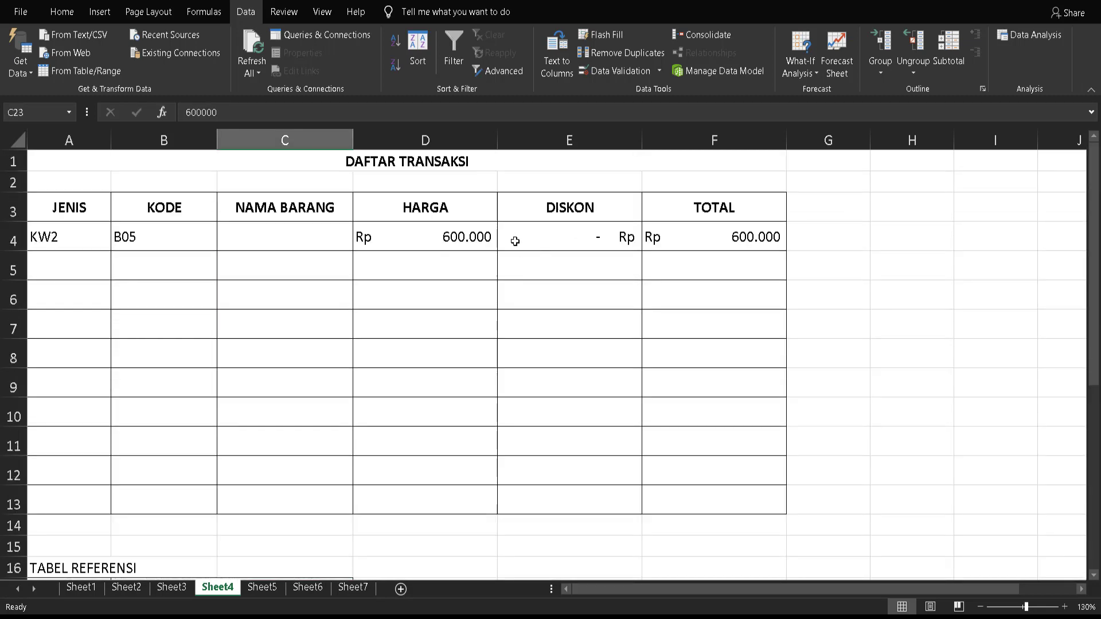
Step: Examine the logical test and the value-if-false VLOOKUP with column index 3 in the D4 formula, against TABEL REFERENSI
double_click(471, 236)
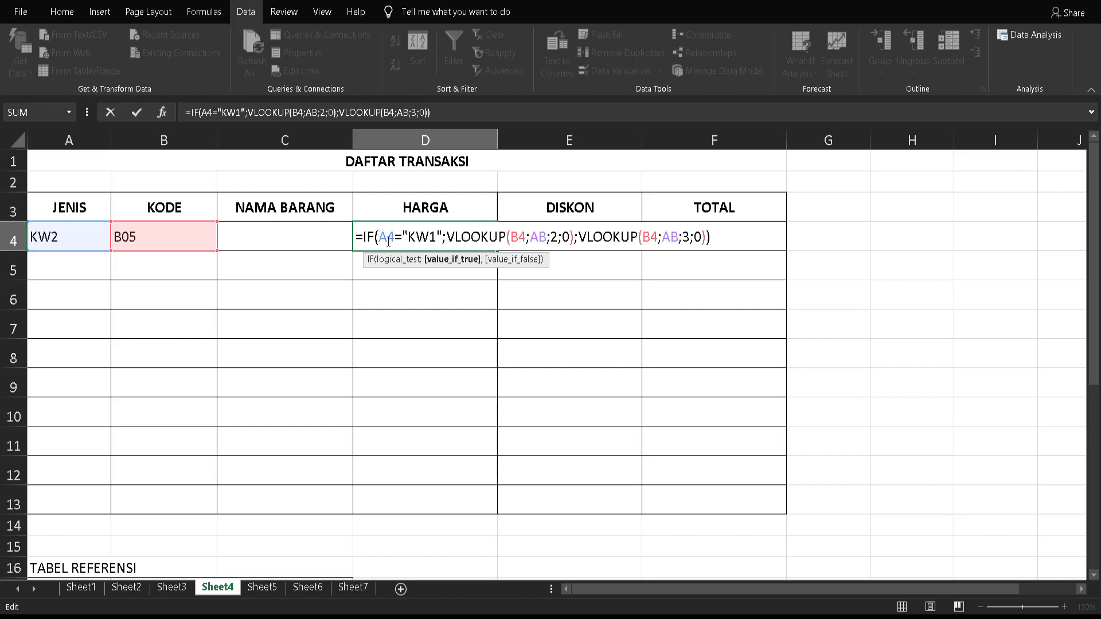
click(394, 259)
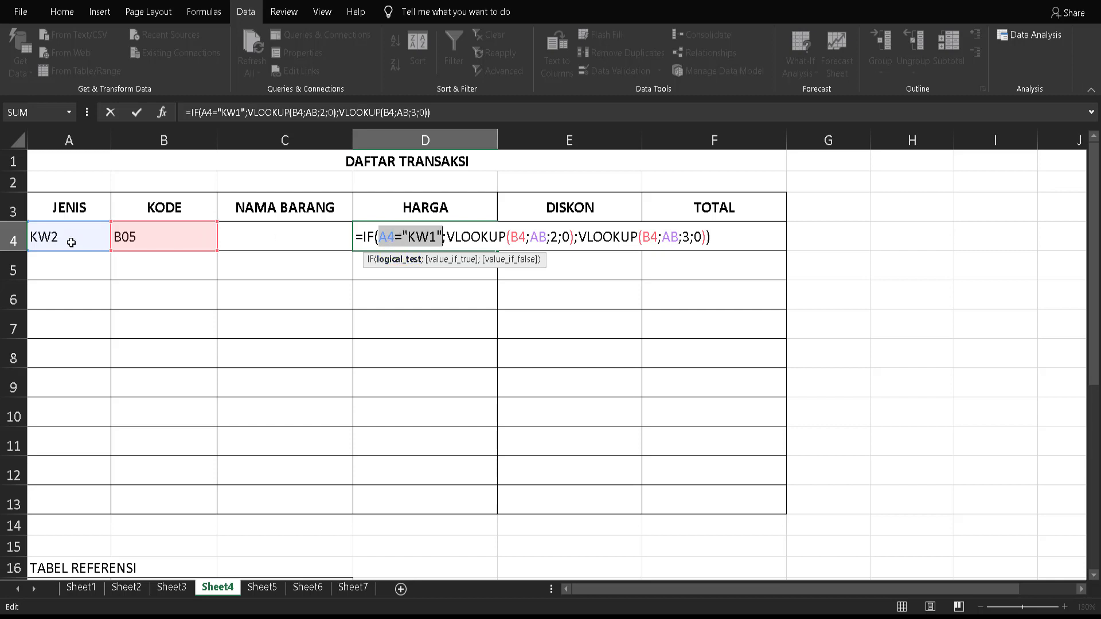
click(520, 261)
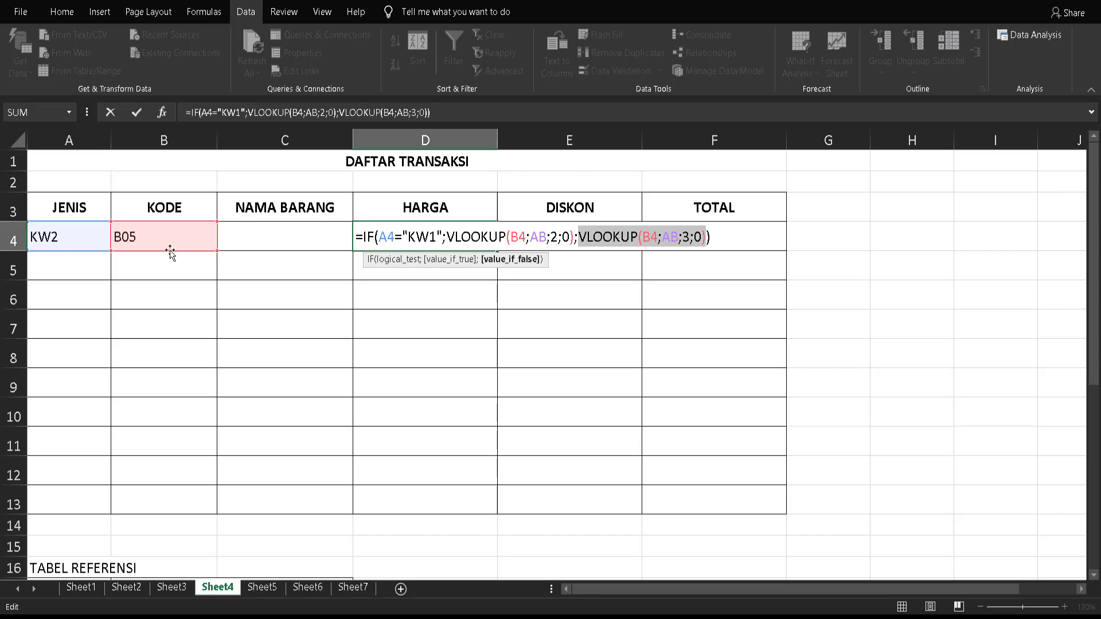
scroll(314, 303, down, 4)
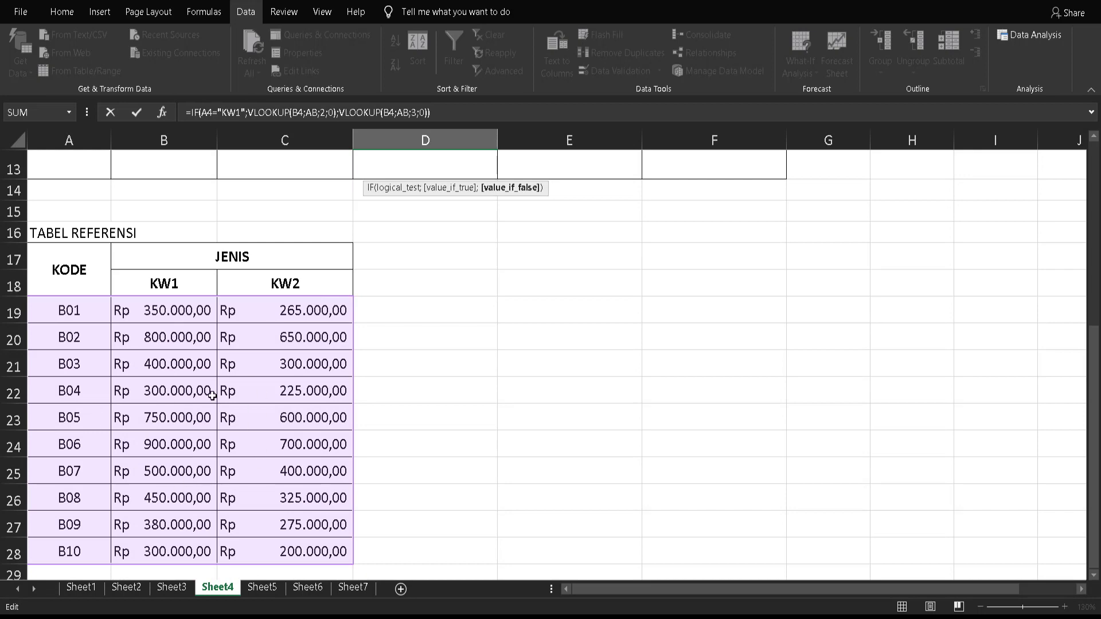
scroll(212, 395, up, 4)
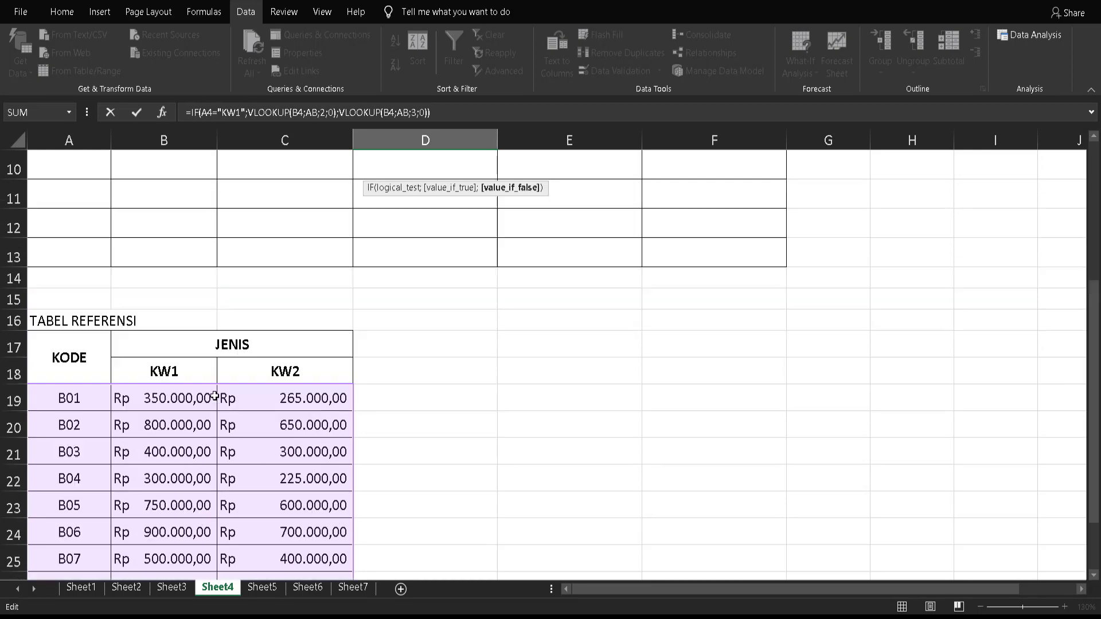
click(684, 239)
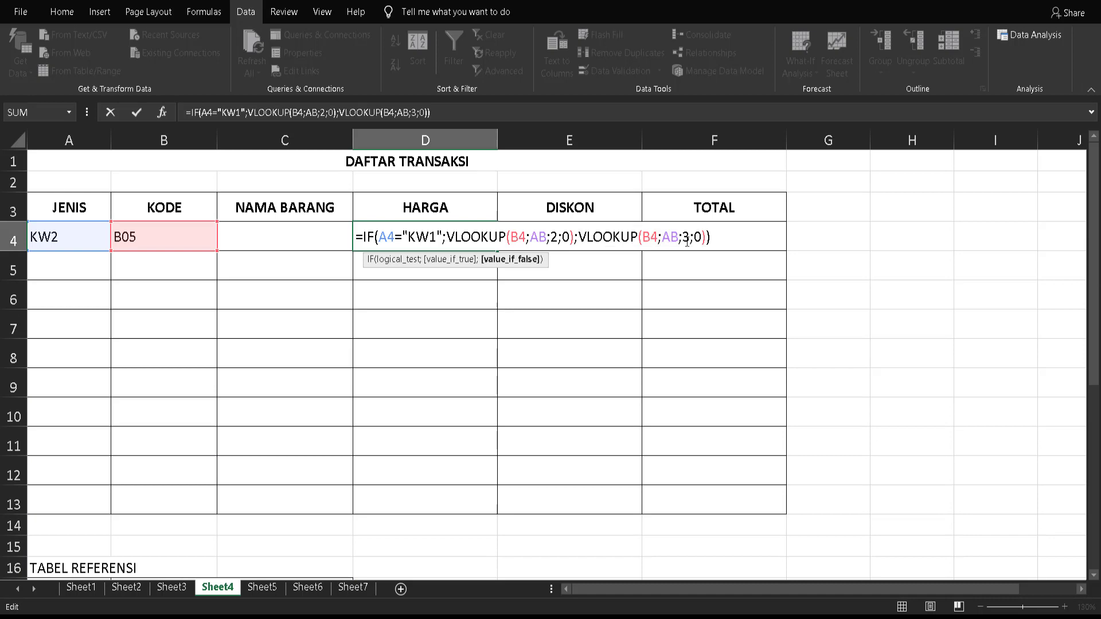
scroll(334, 352, down, 3)
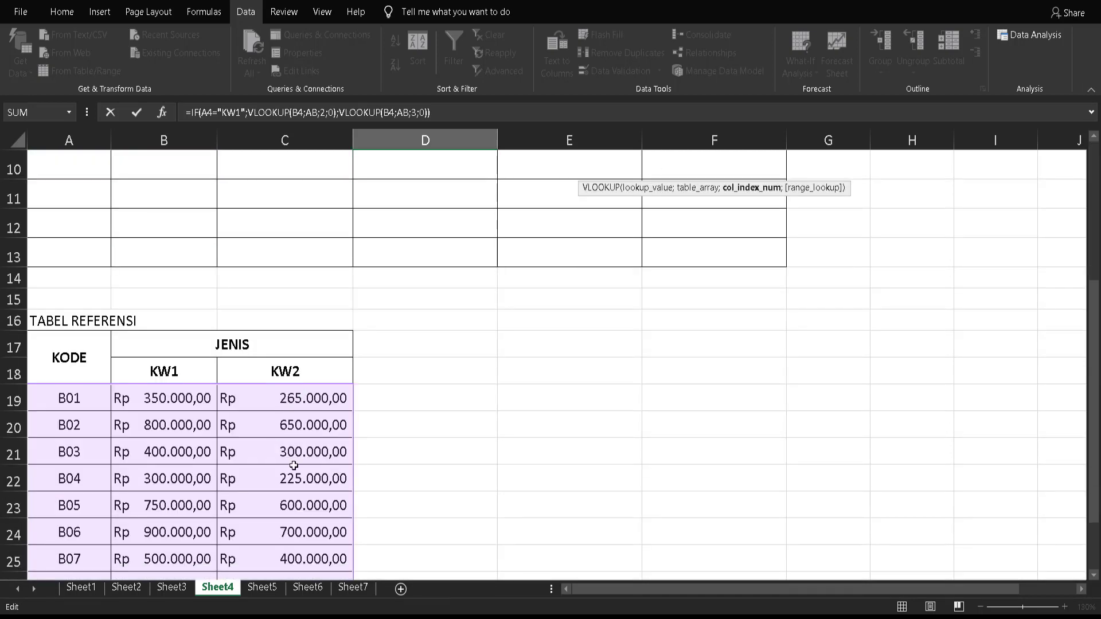
scroll(613, 249, up, 3)
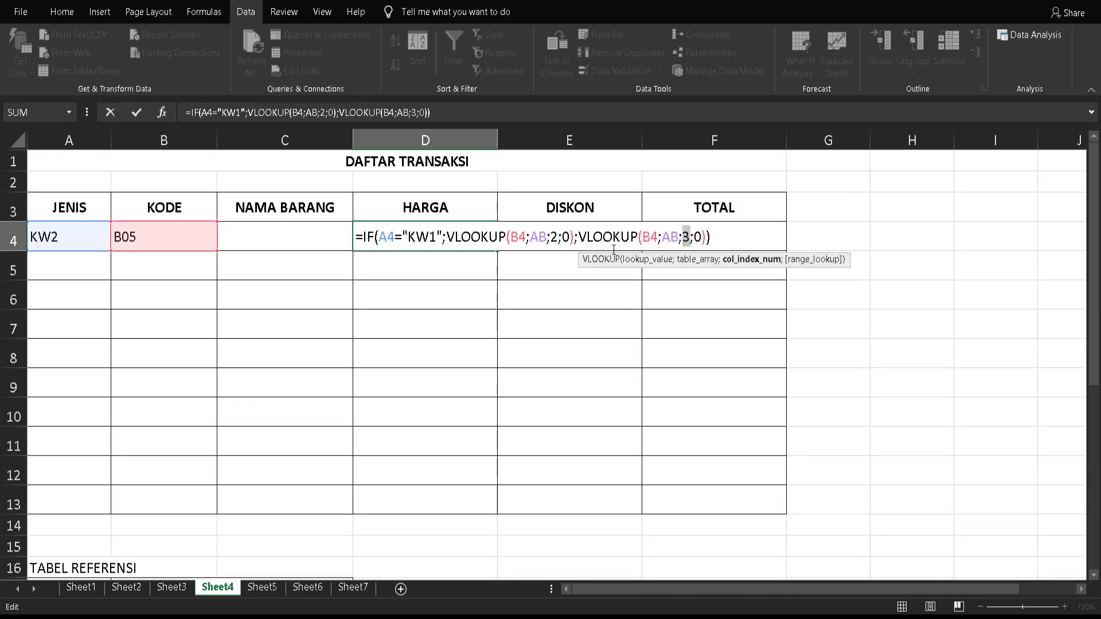
click(712, 230)
key(Return)
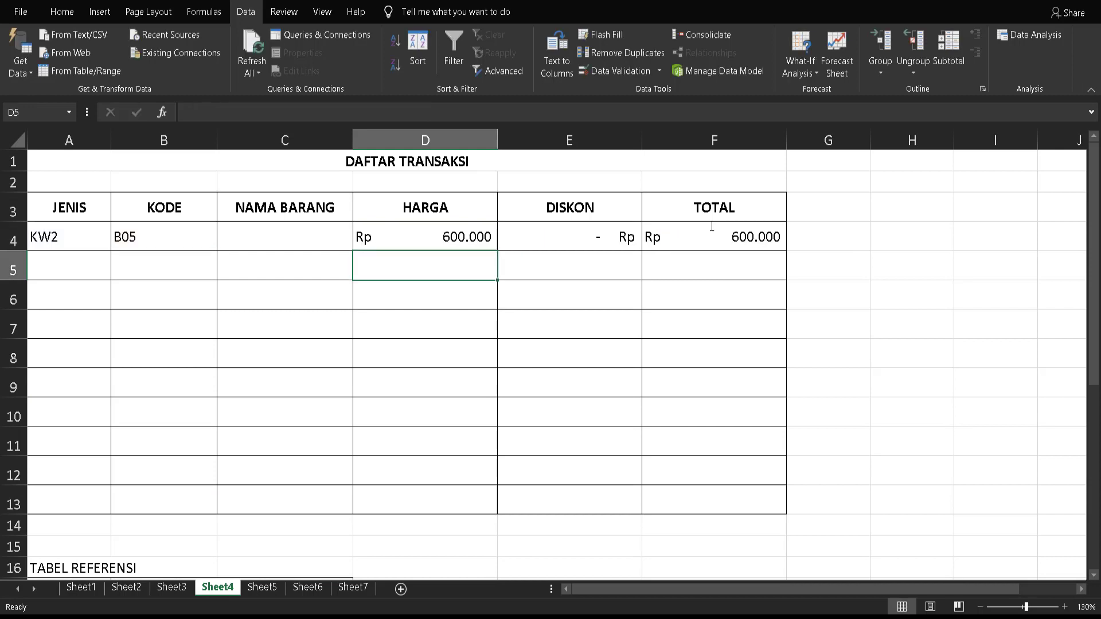
Step: Review the value-if-false argument of the DISKON formula in E4 and the cell references of the TOTAL formula in F4
click(623, 235)
double_click(617, 232)
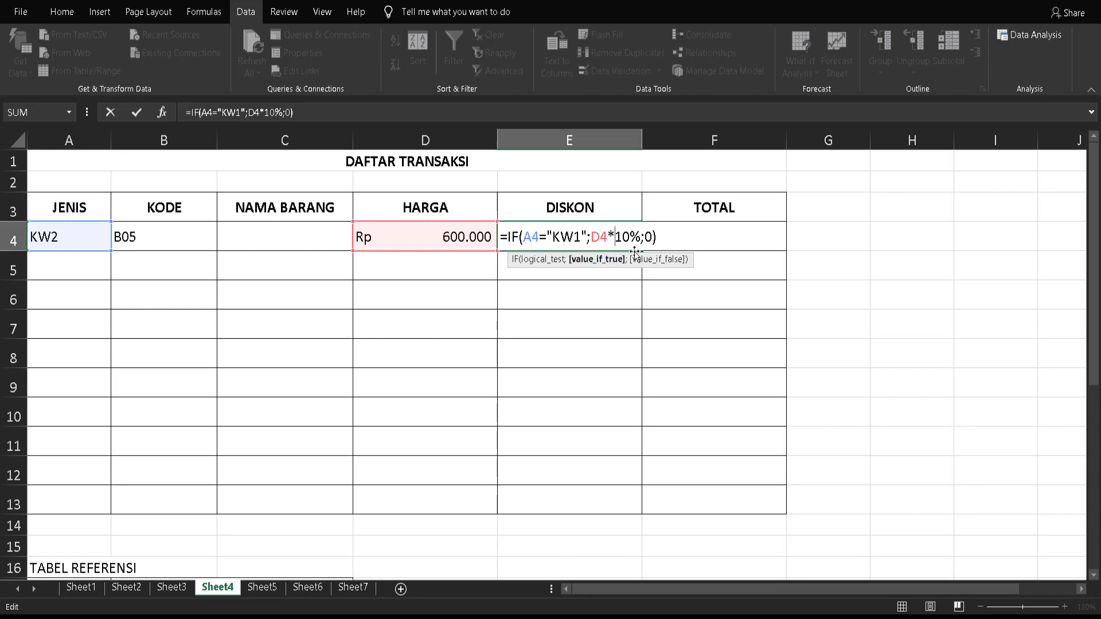
click(649, 260)
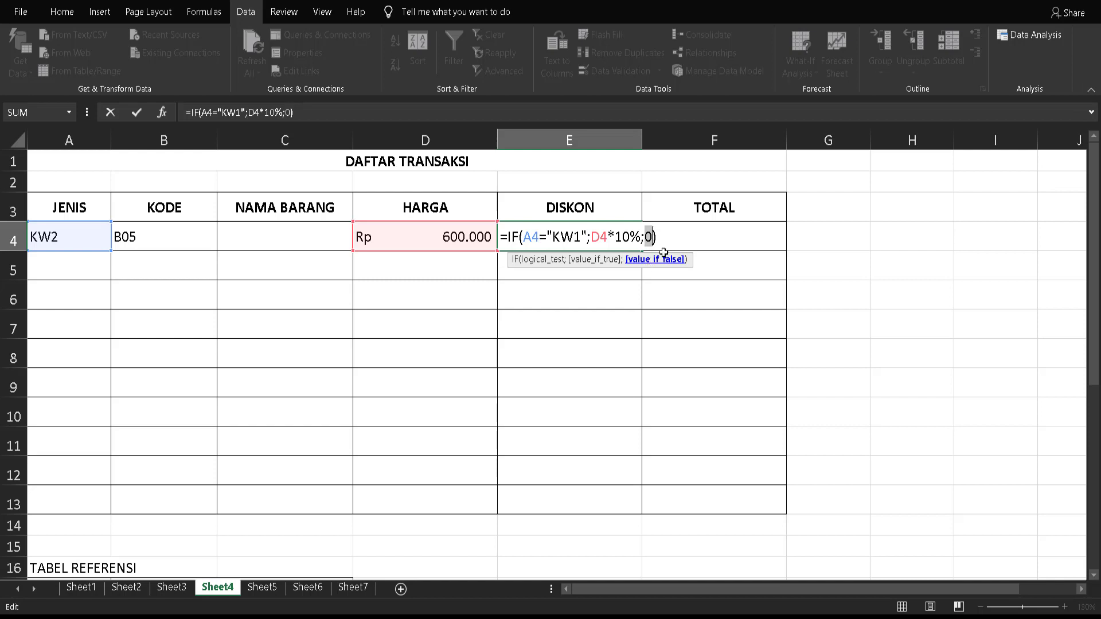
key(Return)
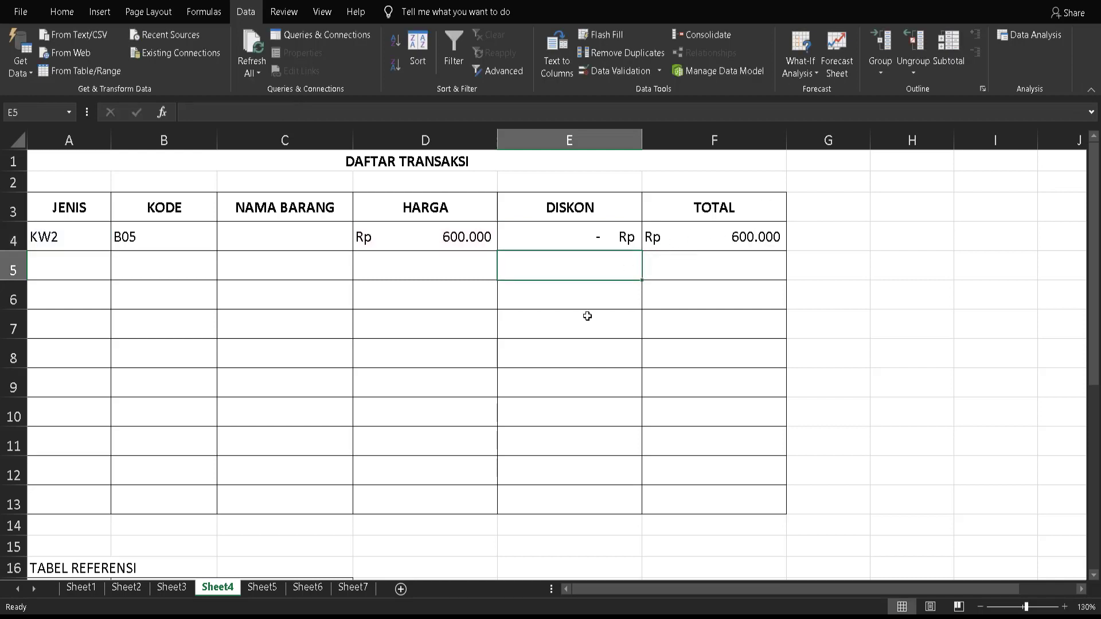
click(707, 247)
key(F2)
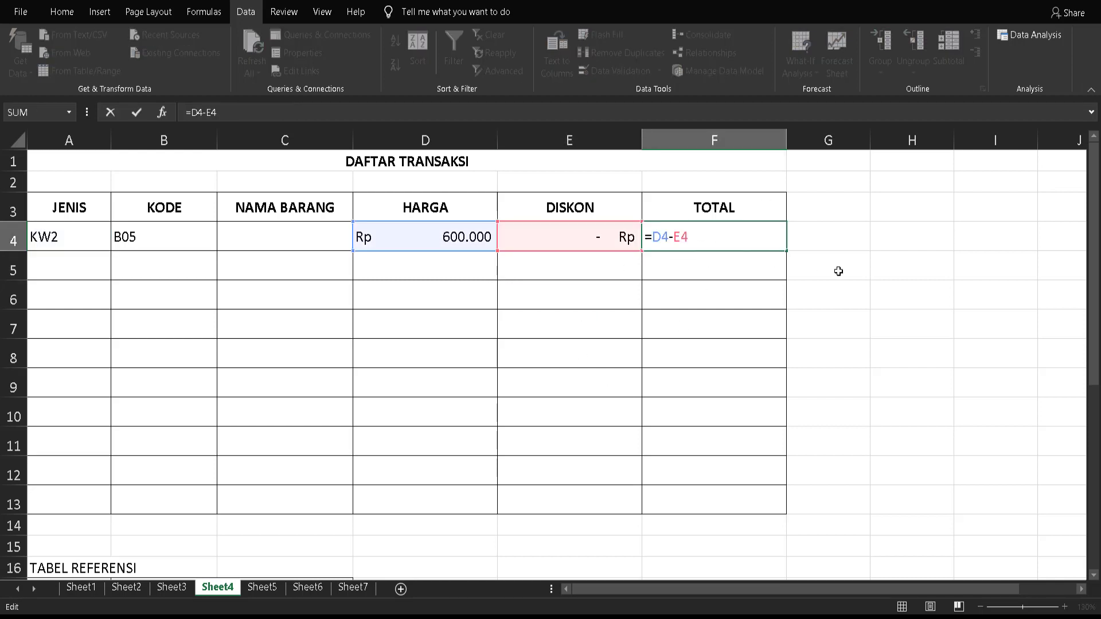
key(Return)
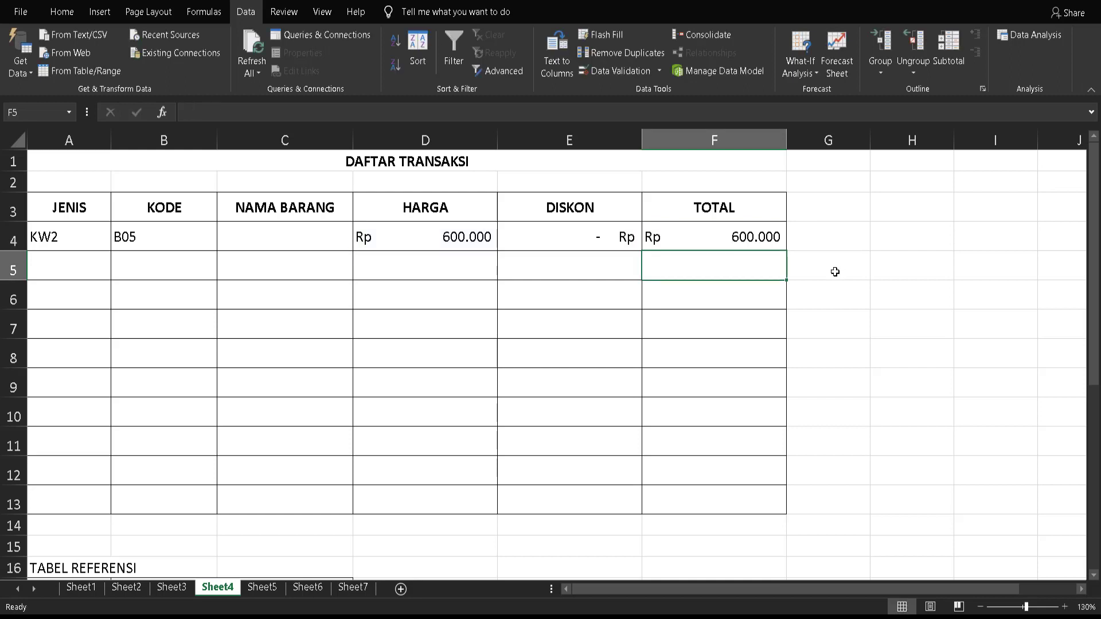
Step: Fill the HARGA, DISKON and TOTAL formulas from D4:F4 down through row 13
drag(484, 241, 747, 504)
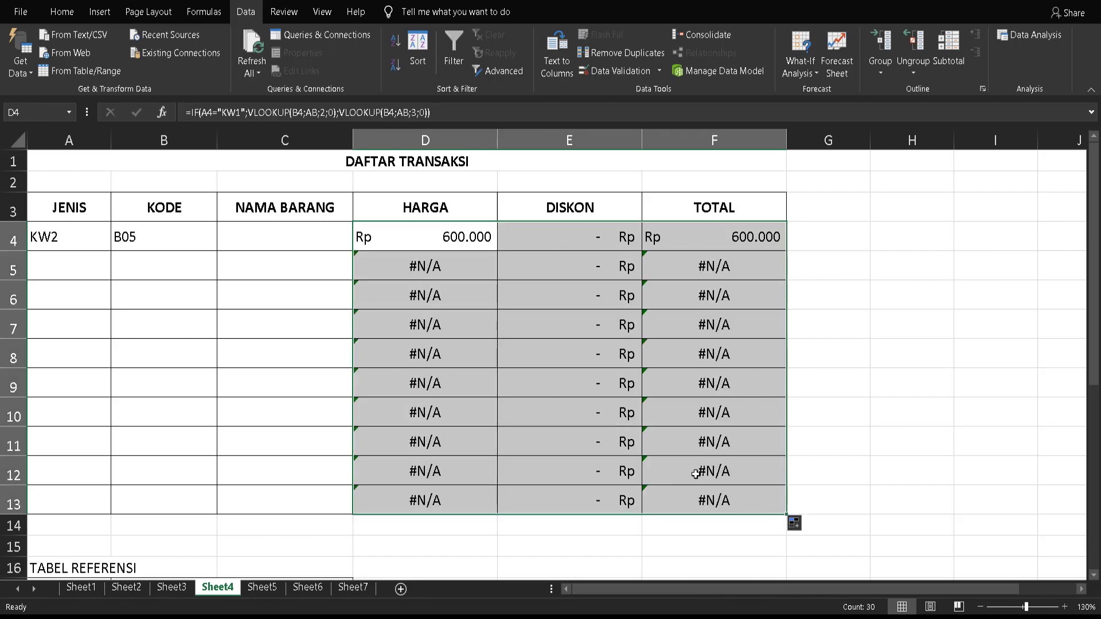
click(74, 260)
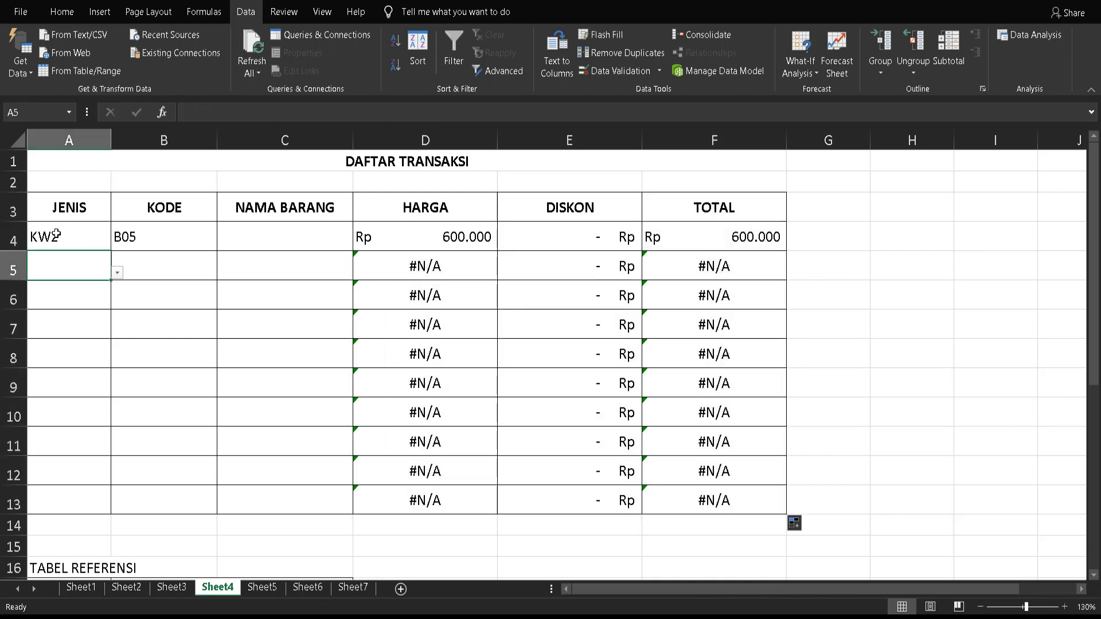
click(659, 317)
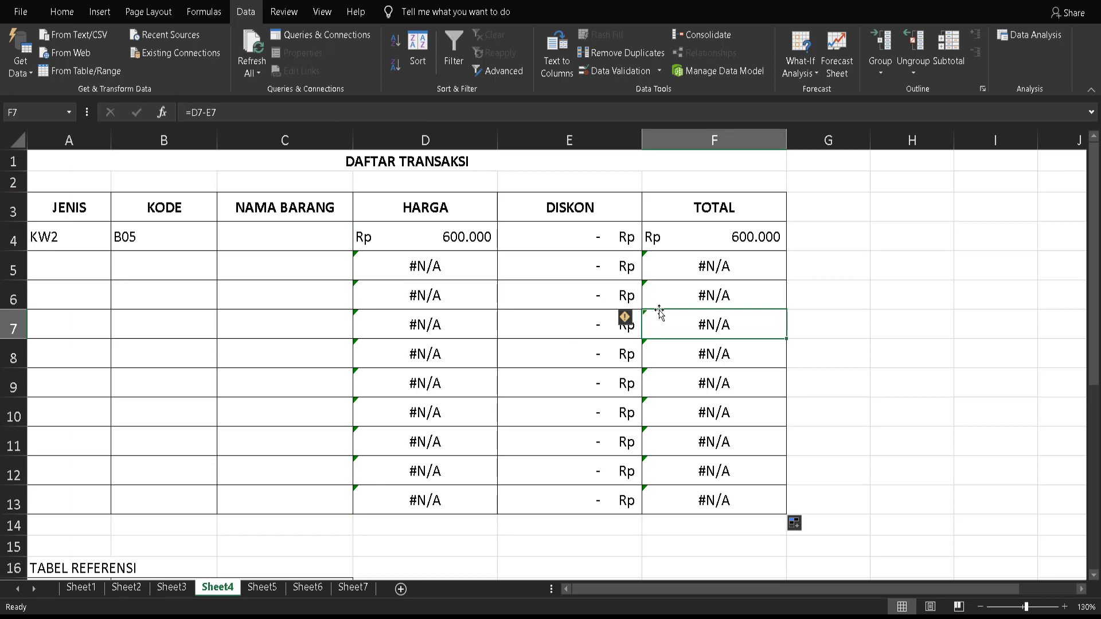
Step: Inspect the filled DISKON column and the source formulas in E4 and D4
scroll(649, 352, down, 3)
scroll(651, 354, up, 3)
drag(581, 201, 580, 265)
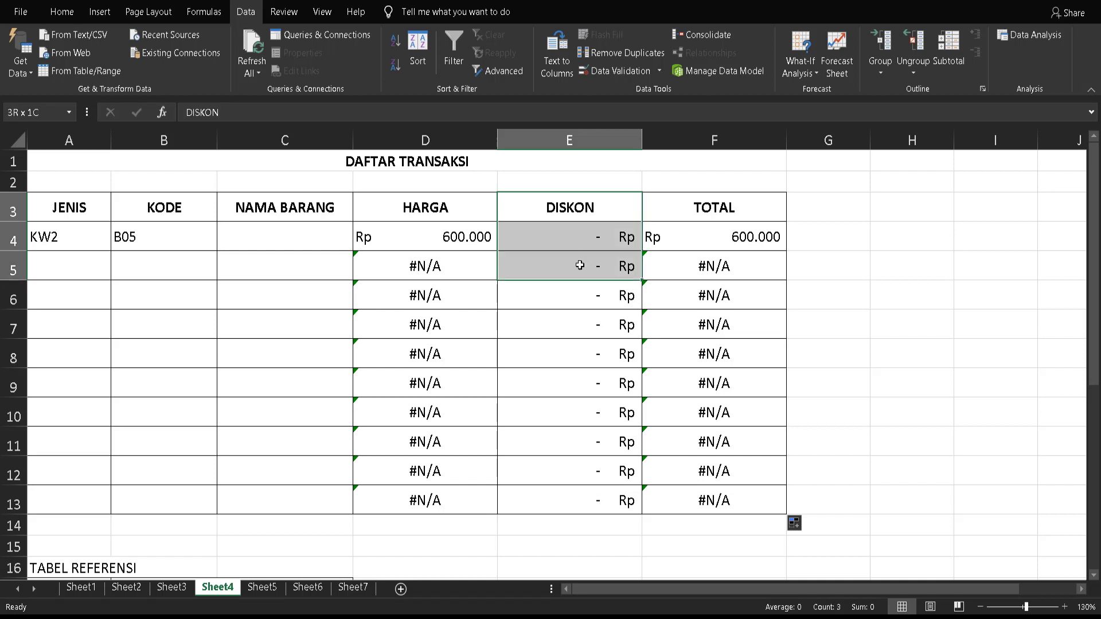
drag(580, 265, 580, 265)
click(562, 235)
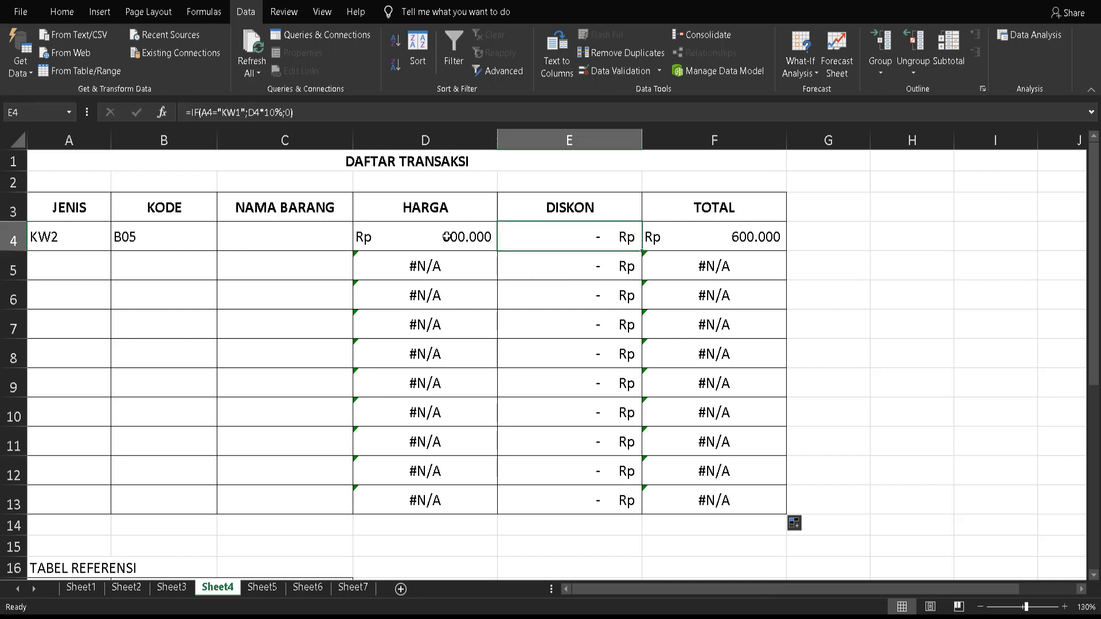
click(446, 236)
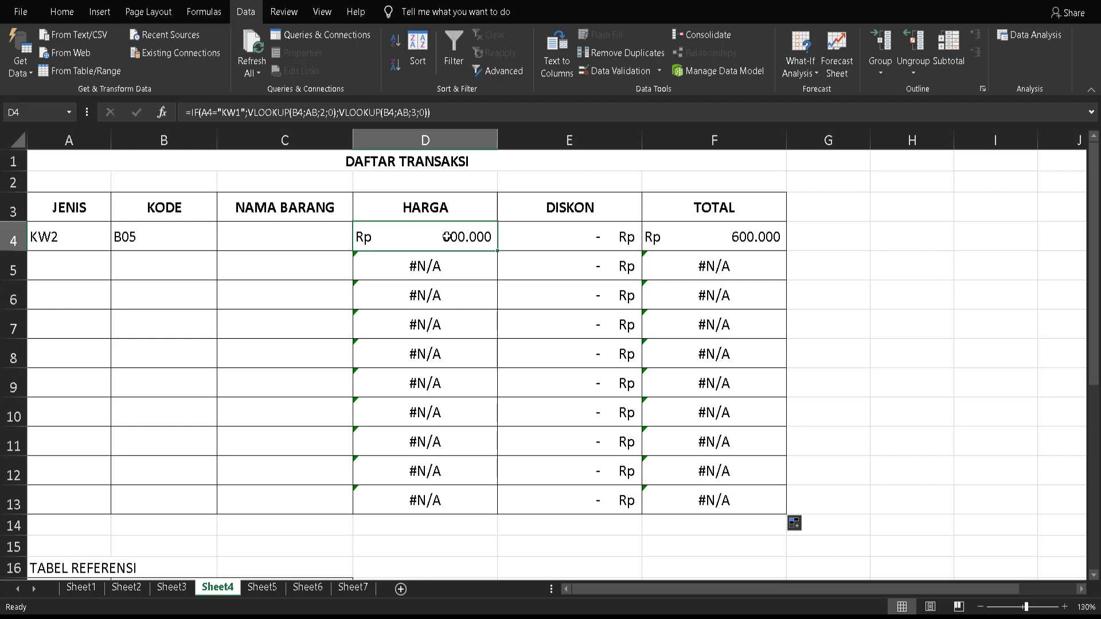